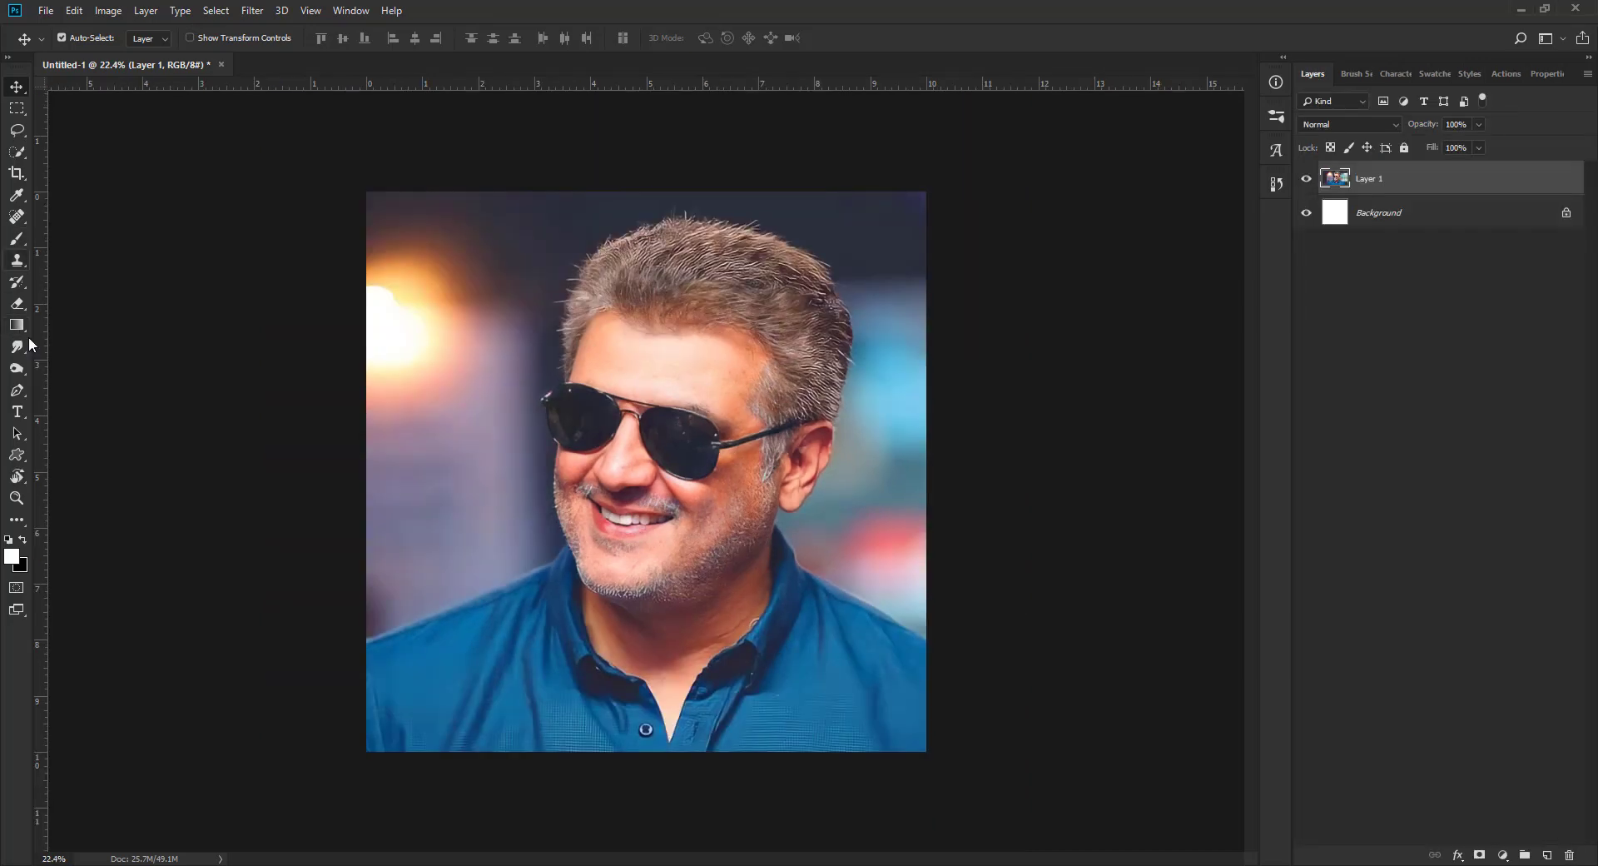
Step: Trace a Pen path from beyond the photo's left edge along the shoulder and cheek up to the sunglasses
click(16, 390)
scroll(339, 671, up, 2)
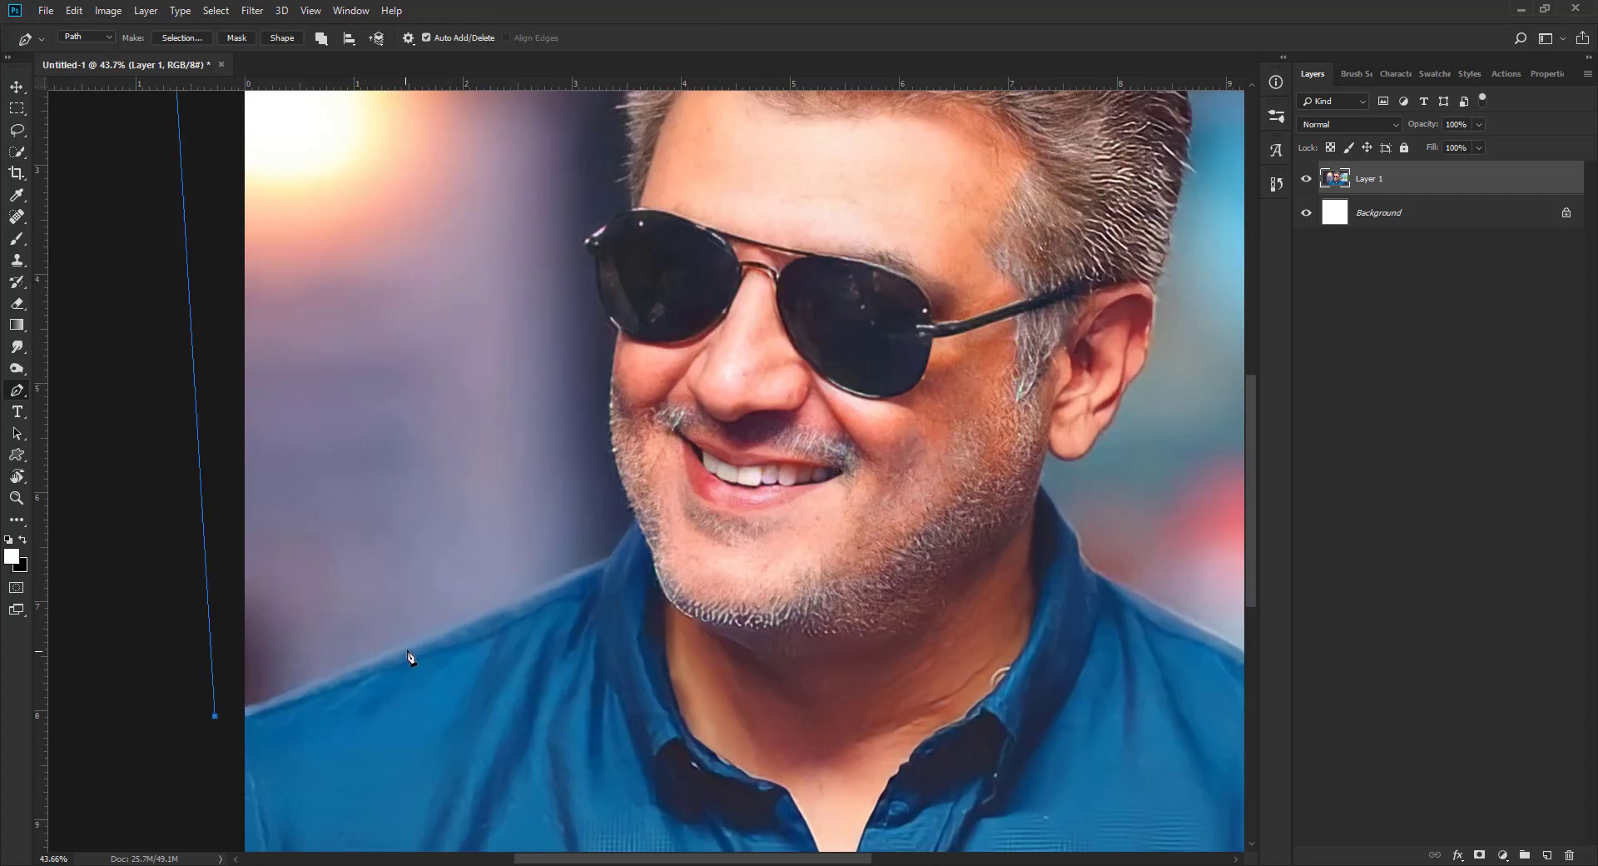
drag(409, 647, 495, 615)
drag(640, 521, 627, 499)
scroll(627, 500, up, 5)
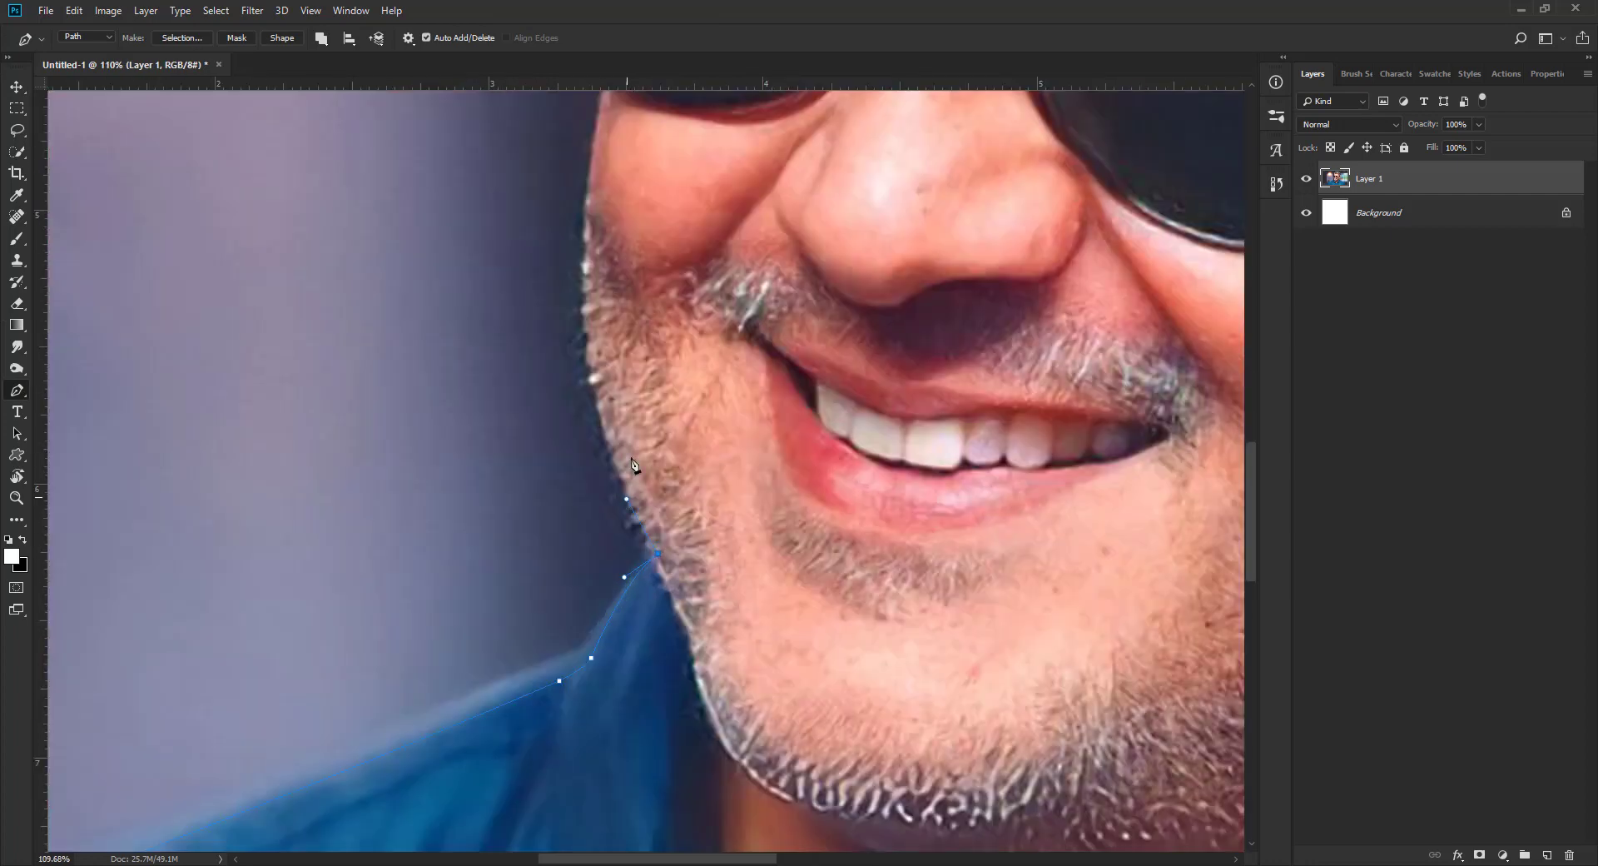
drag(589, 370, 642, 628)
click(629, 501)
click(644, 415)
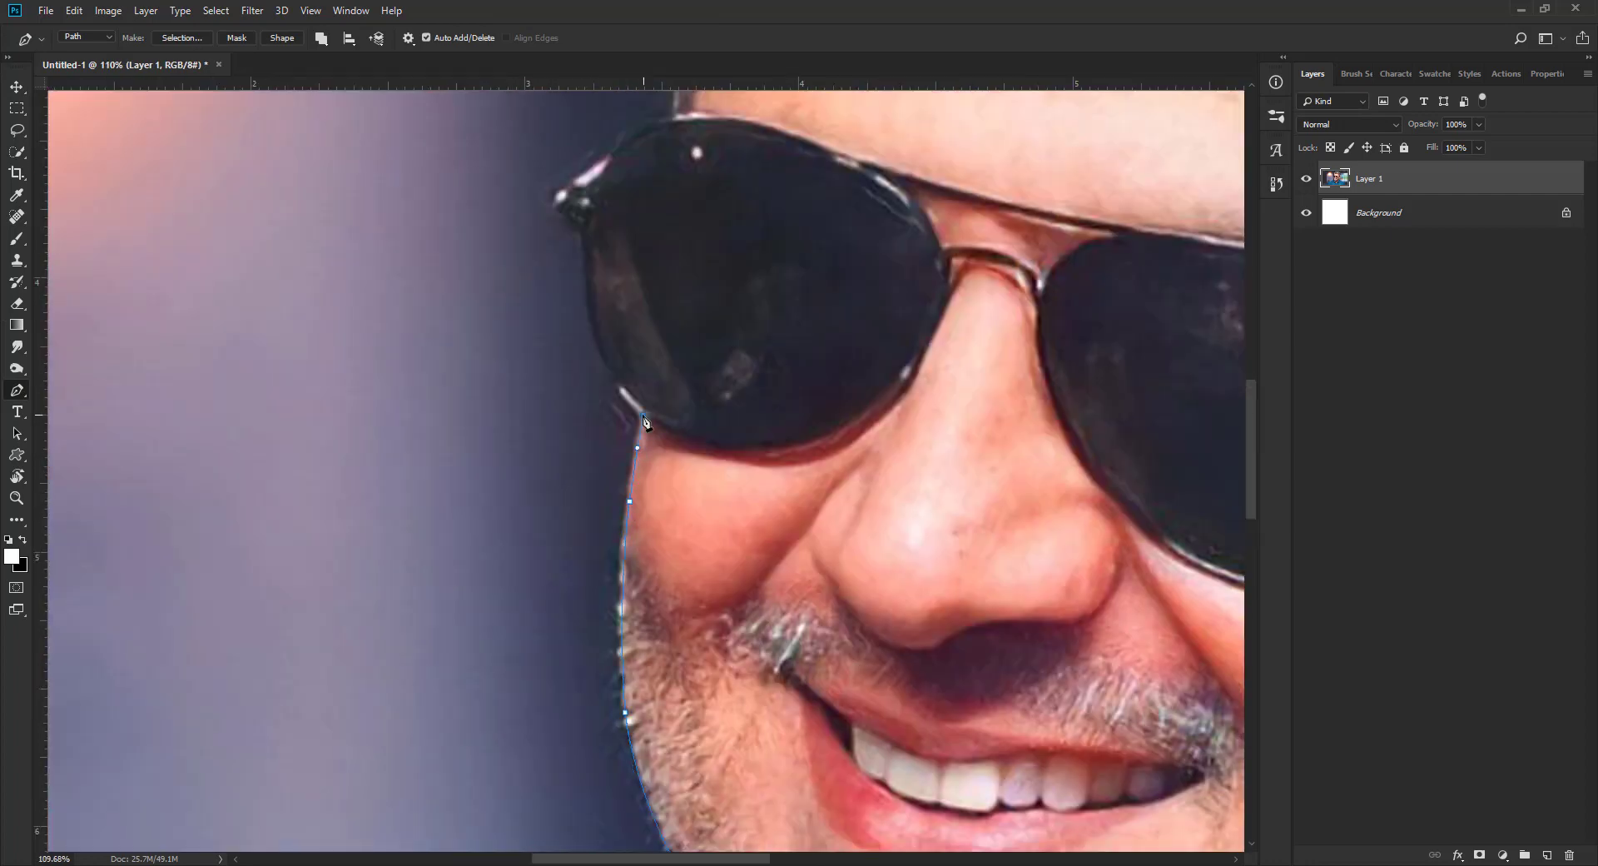
Step: Continue the path around the outer edge of the left sunglasses lens up to the temple hair
drag(593, 323, 587, 273)
click(581, 233)
drag(560, 190, 574, 170)
drag(637, 127, 656, 534)
click(634, 538)
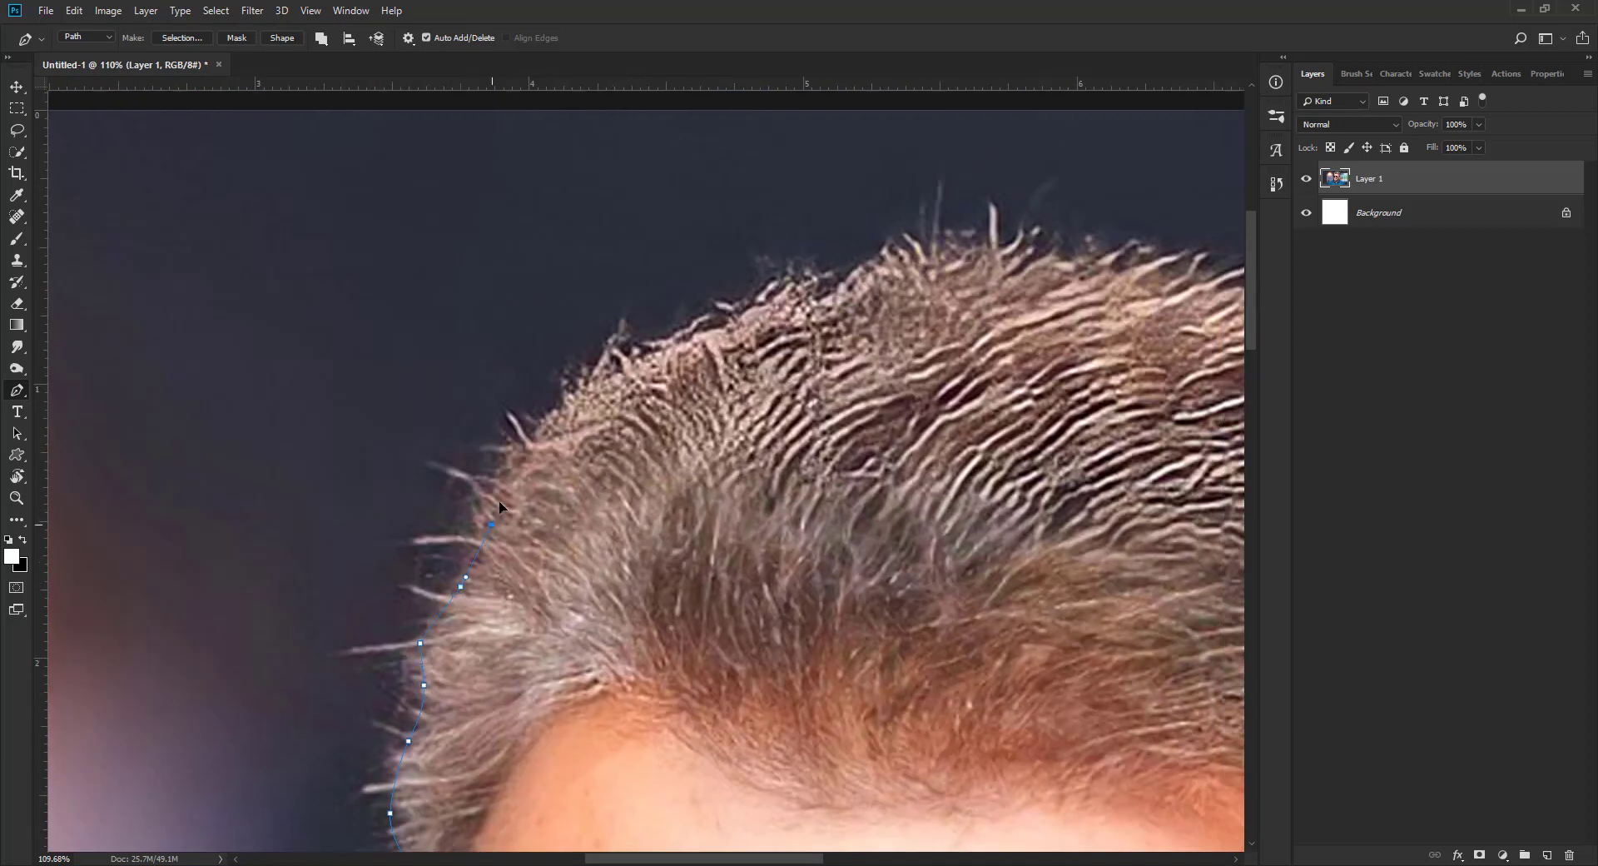
Step: Extend the path up the left outline of the hair to the crown
click(526, 454)
click(601, 373)
click(687, 341)
click(772, 304)
click(842, 289)
Step: Trace the path across the top of the hair towards the back of the head
drag(1233, 329, 789, 253)
click(482, 168)
click(580, 169)
click(905, 244)
click(971, 263)
click(1044, 290)
click(1165, 352)
Step: Carry the path down the hair outline at the back of the head
drag(1176, 359, 865, 223)
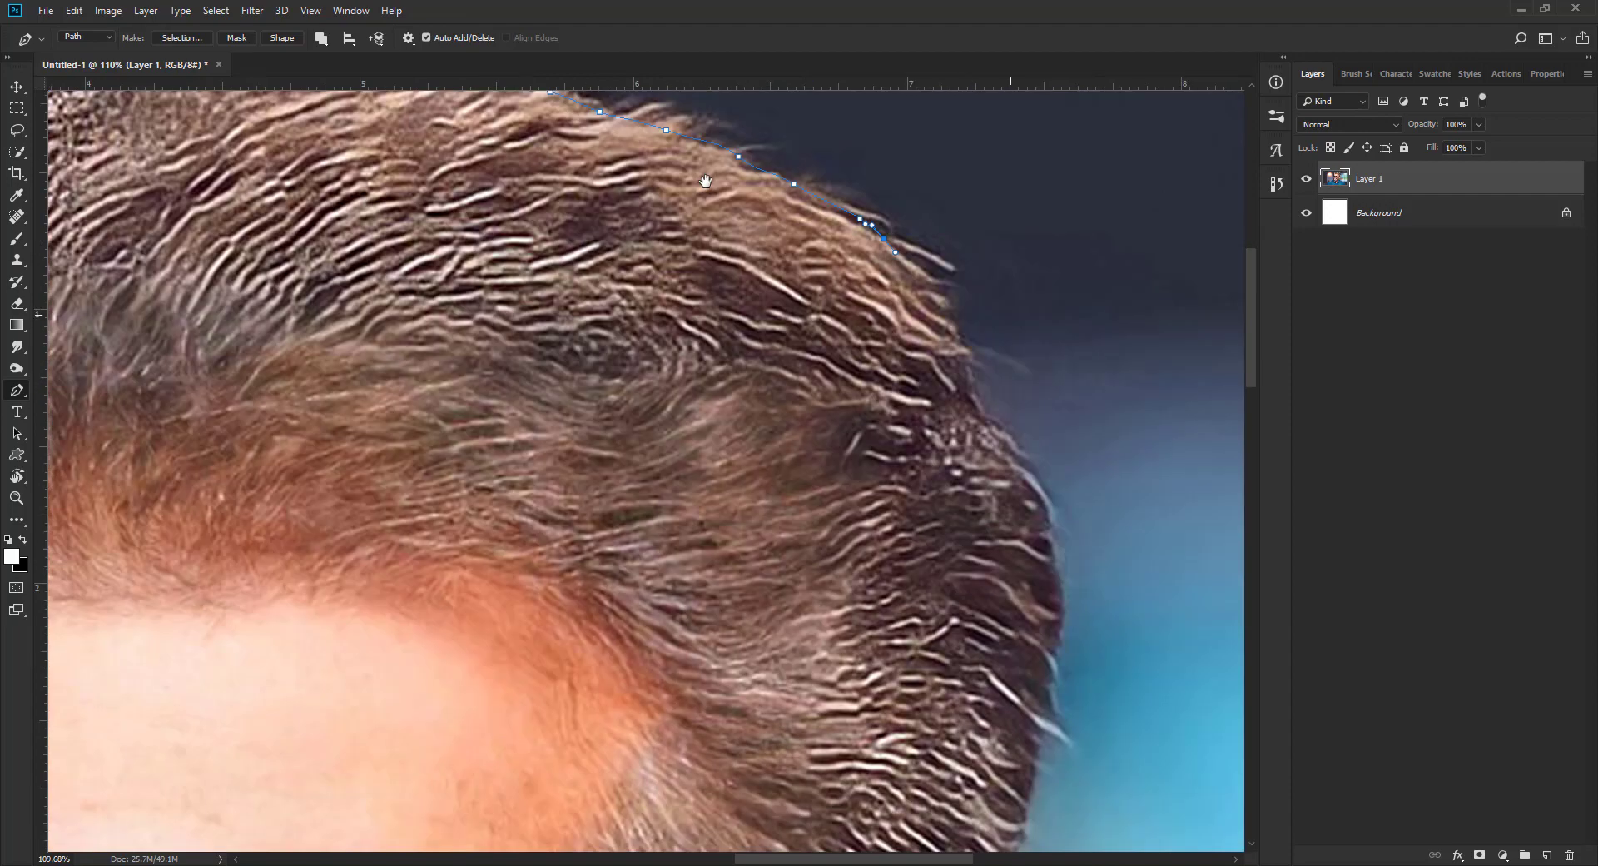
click(933, 288)
click(1039, 515)
click(1051, 620)
Step: Continue the path past the lower hair, around the ear and earlobe, and down to the shirt collar
drag(1066, 805, 953, 296)
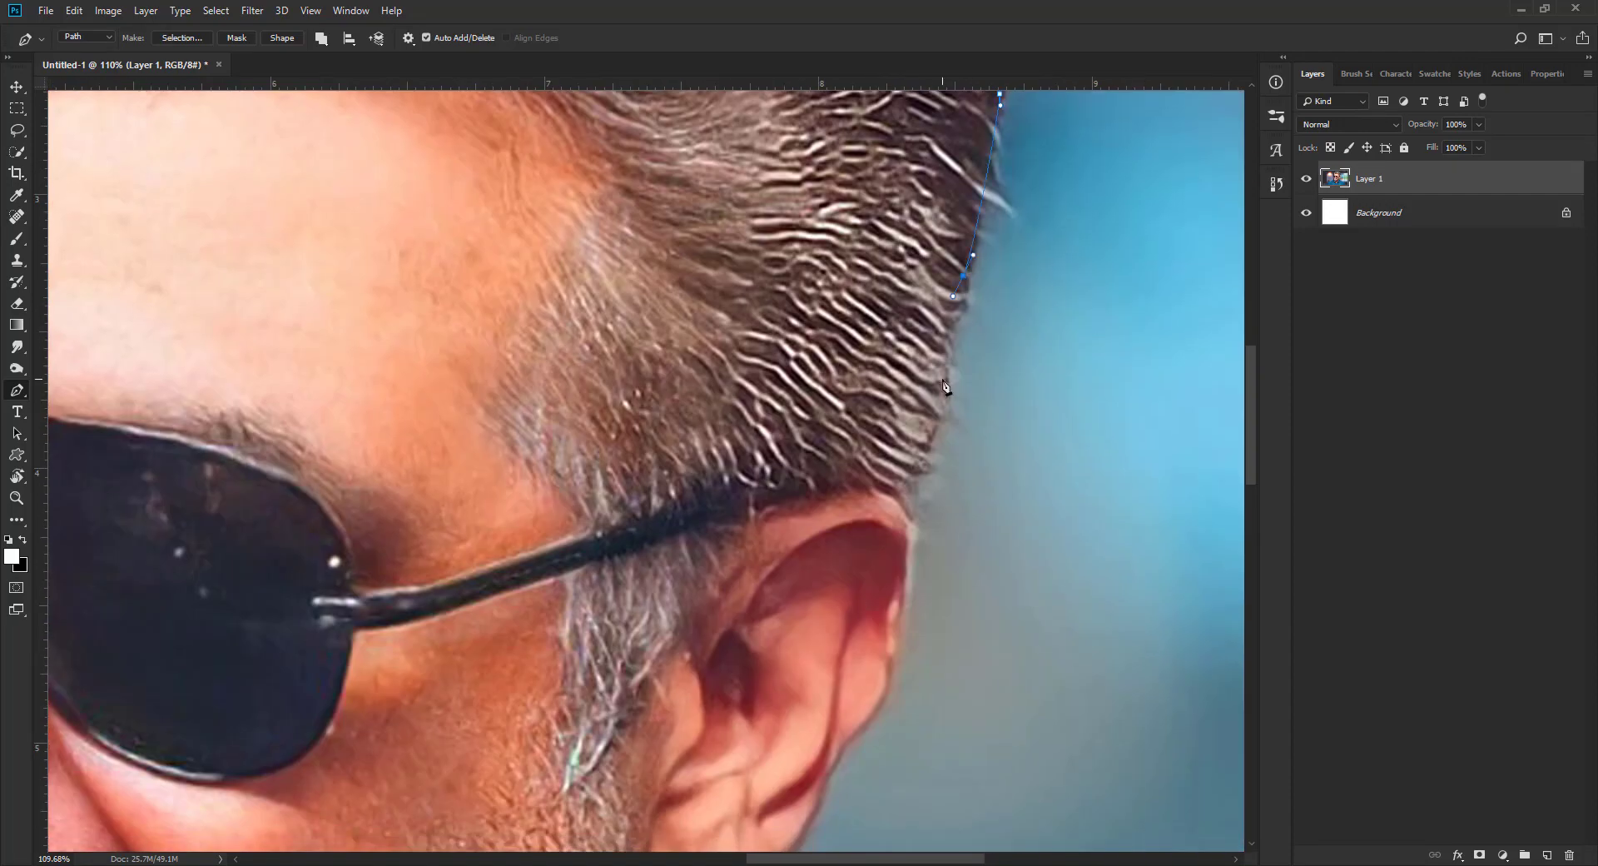
click(904, 605)
drag(881, 701, 1006, 233)
click(978, 260)
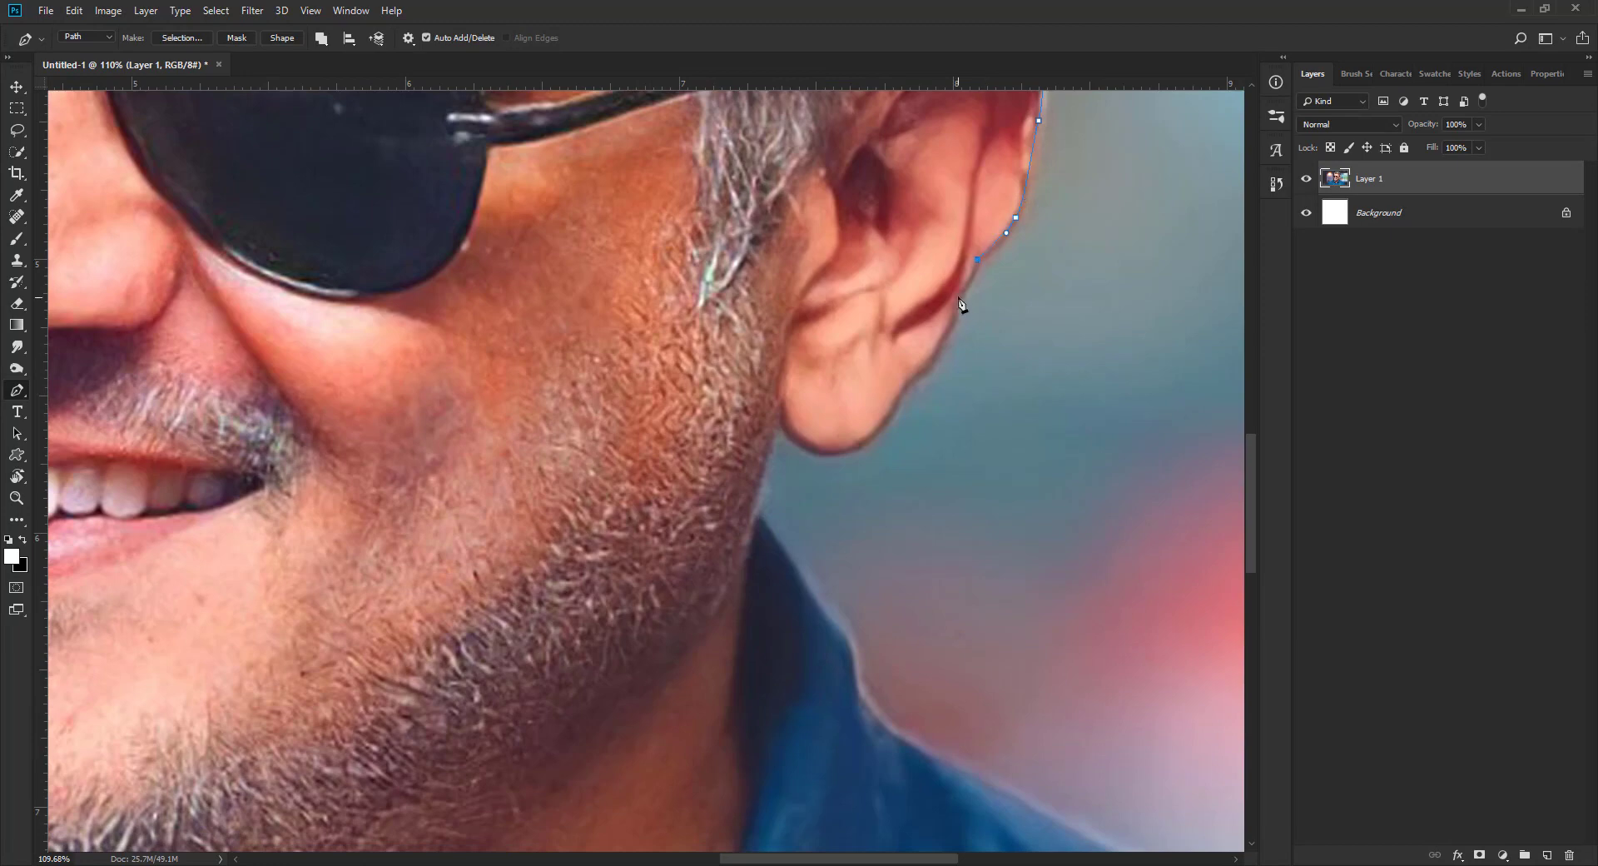
drag(845, 450, 816, 456)
click(758, 514)
Step: Trace the path along the right side of the collar and the shoulder past the photo's right edge
drag(806, 523, 809, 284)
drag(814, 356, 838, 398)
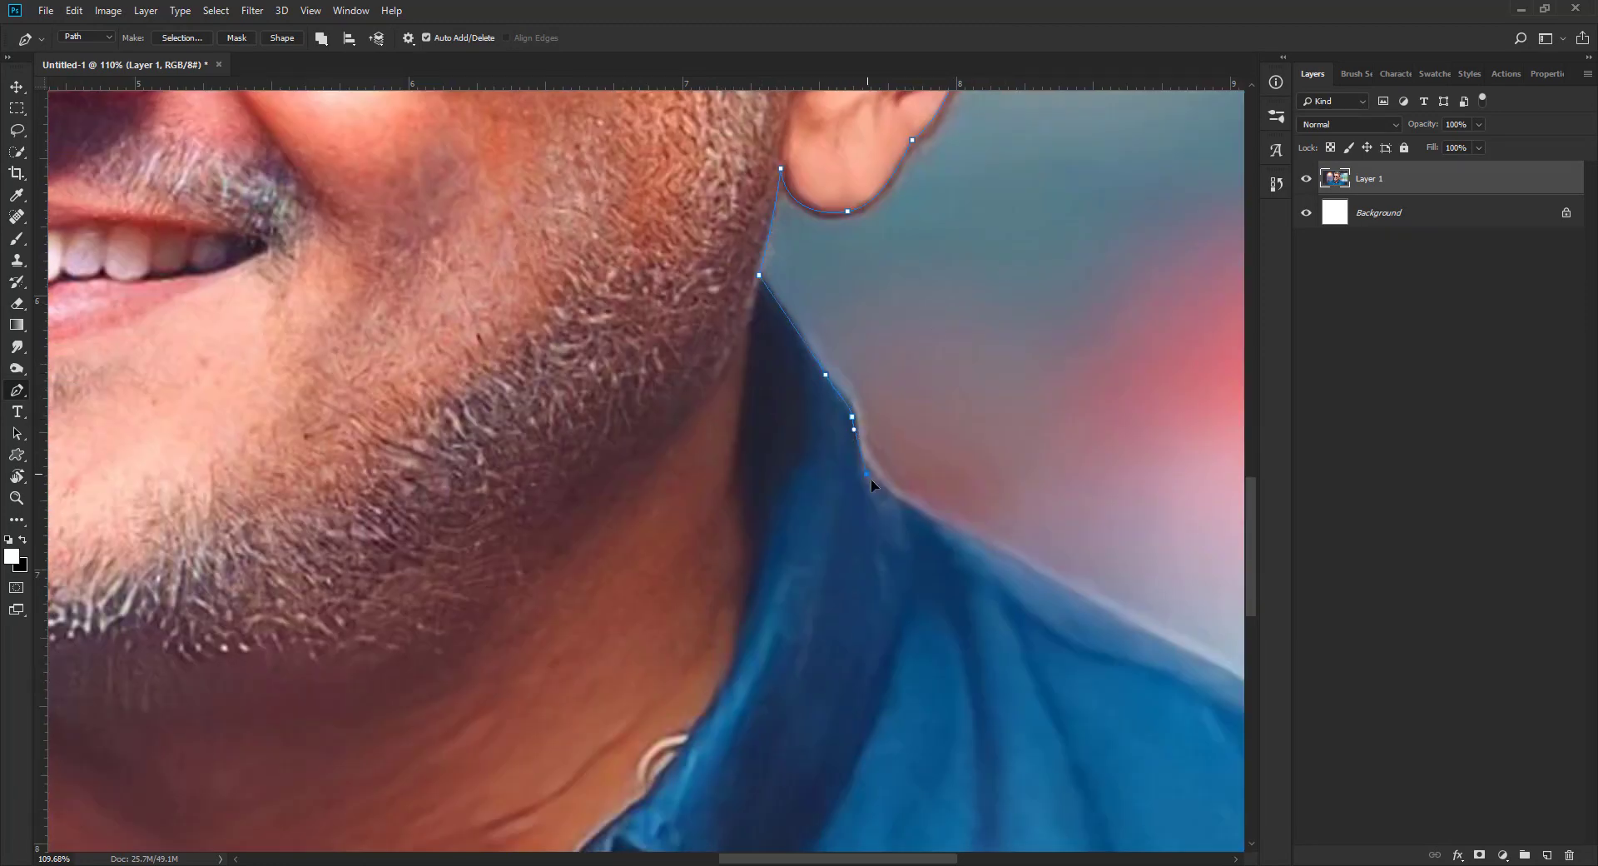
drag(871, 478, 873, 481)
drag(1018, 560, 1088, 602)
drag(1092, 563, 760, 298)
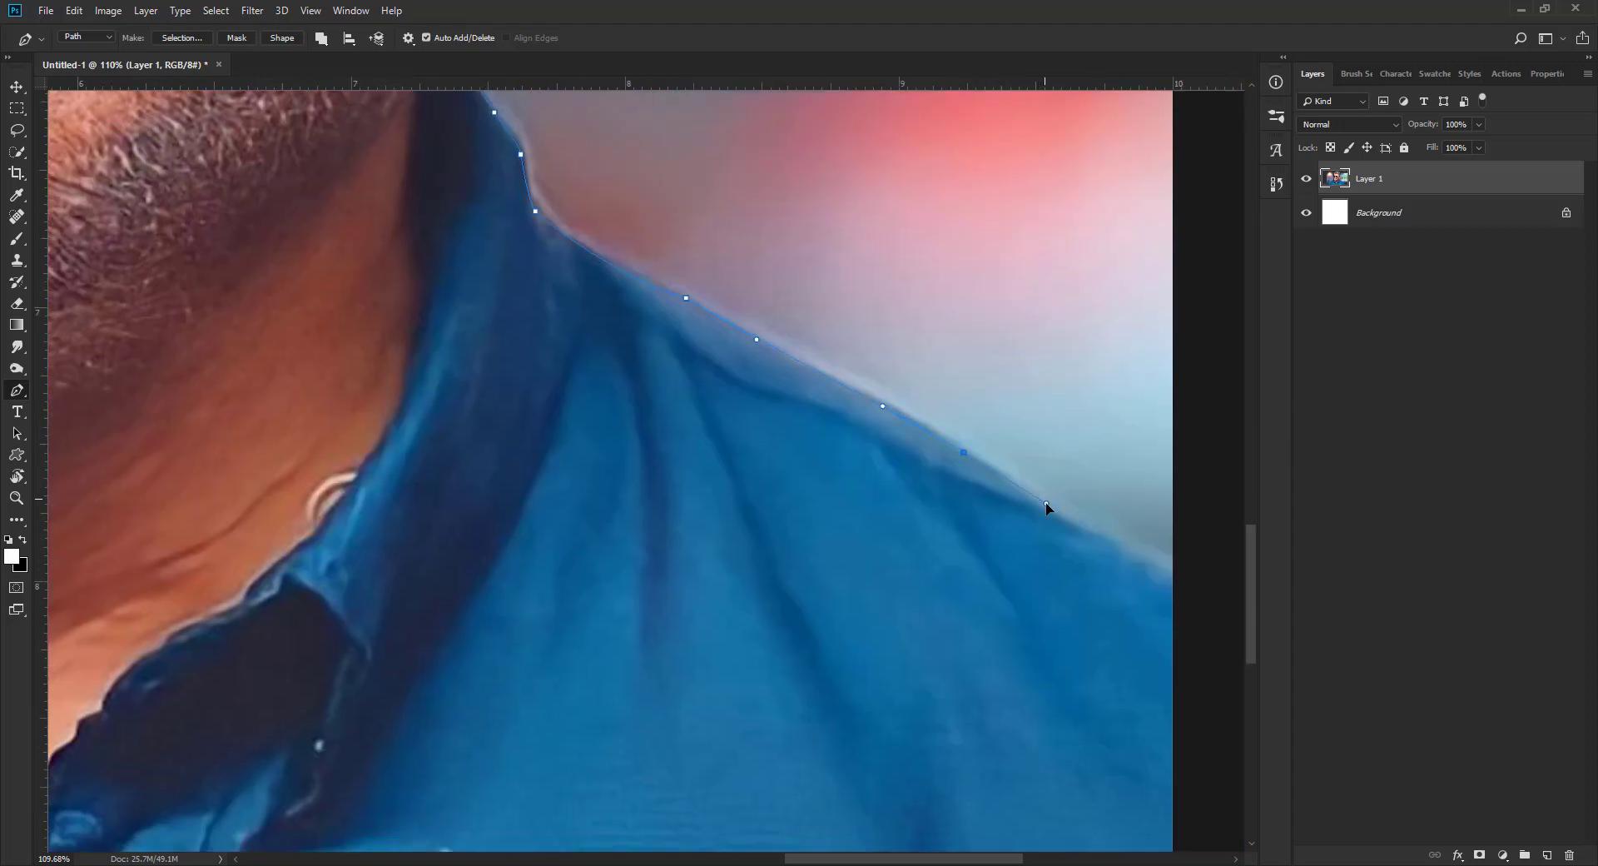
drag(1206, 599, 1219, 616)
Step: Run the path around the outside of the canvas above the head so it encloses the whole backdrop
scroll(1220, 626, down, 8)
drag(945, 225, 941, 221)
click(562, 180)
right_click(562, 179)
click(491, 350)
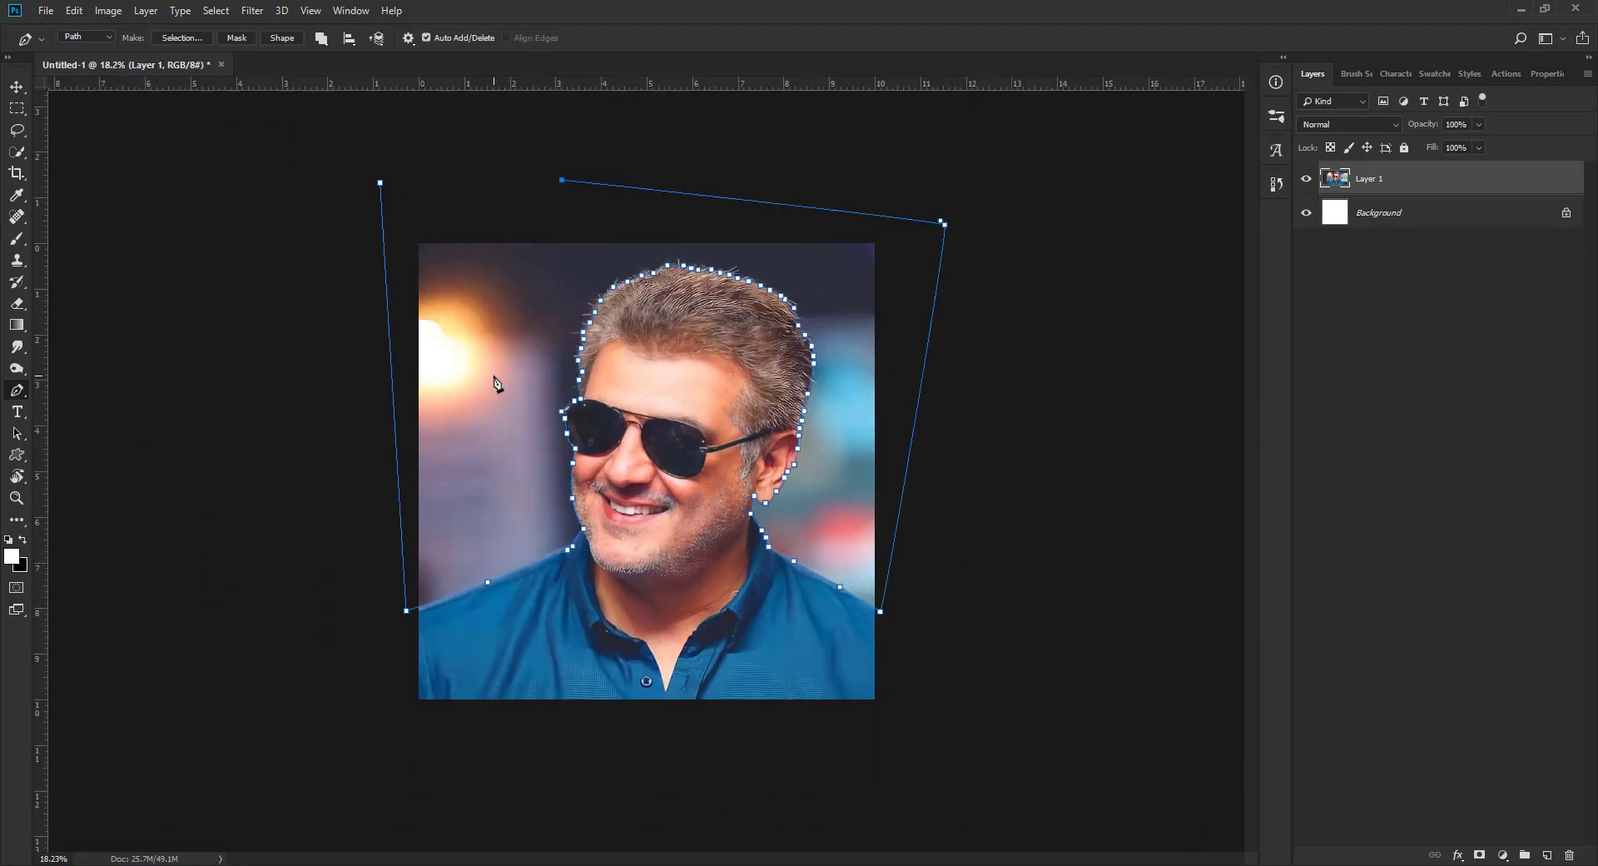
Step: Convert the backdrop path into a selection and feather its edge
key(ctrl+Return)
right_click(533, 304)
click(344, 154)
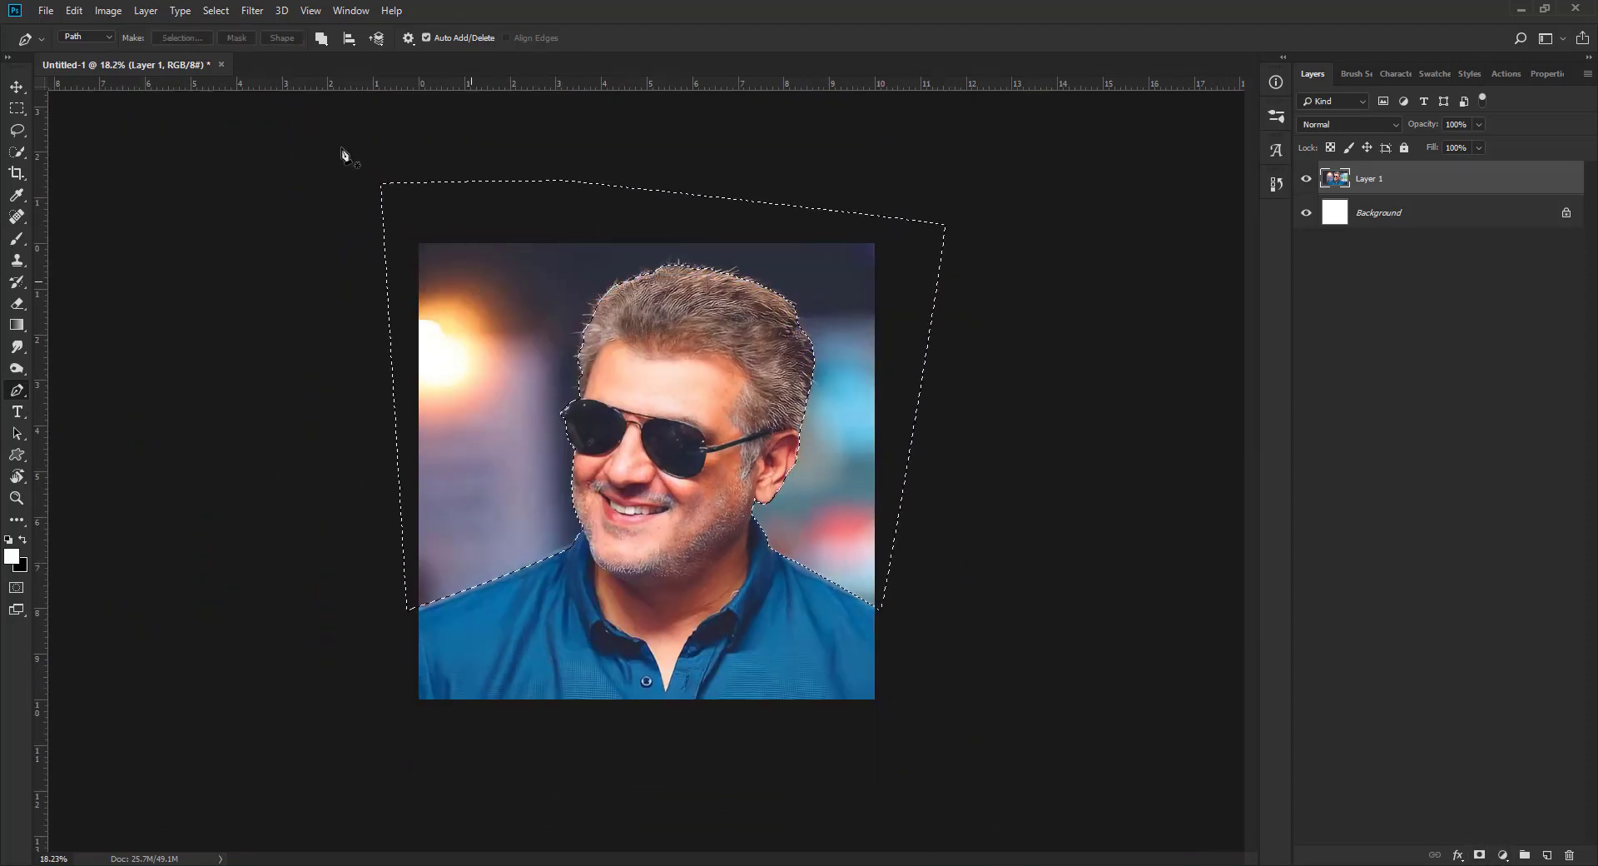
key(shift+F6)
click(887, 277)
Step: Add a layer mask to Layer 1 from the inverted selection so that only the man is kept
click(1480, 855)
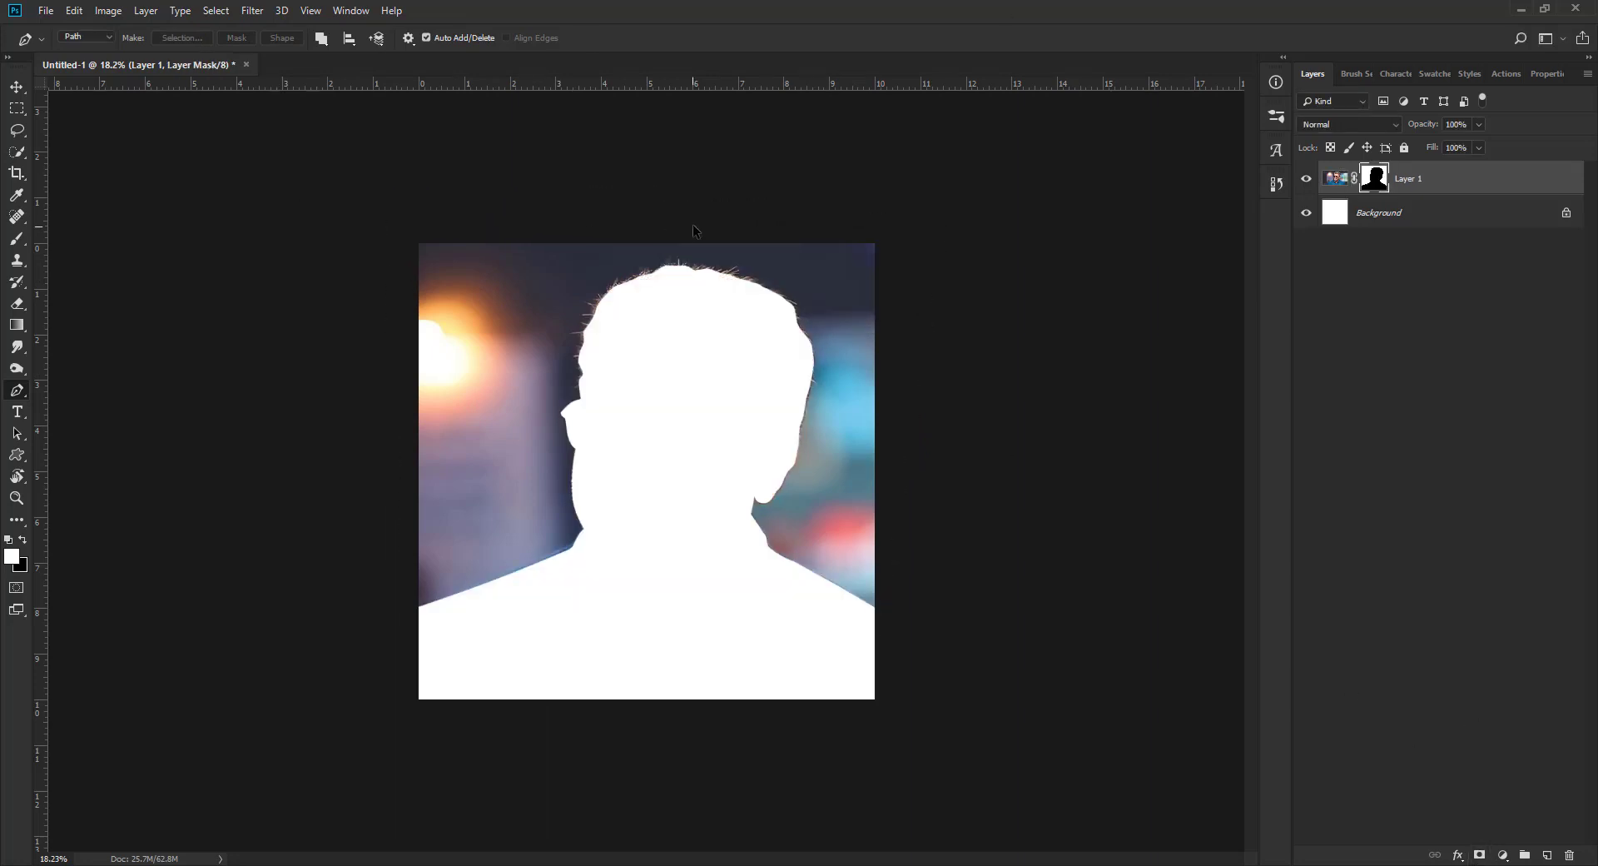
key(ctrl+z)
key(ctrl+shift+i)
click(1480, 855)
key(v)
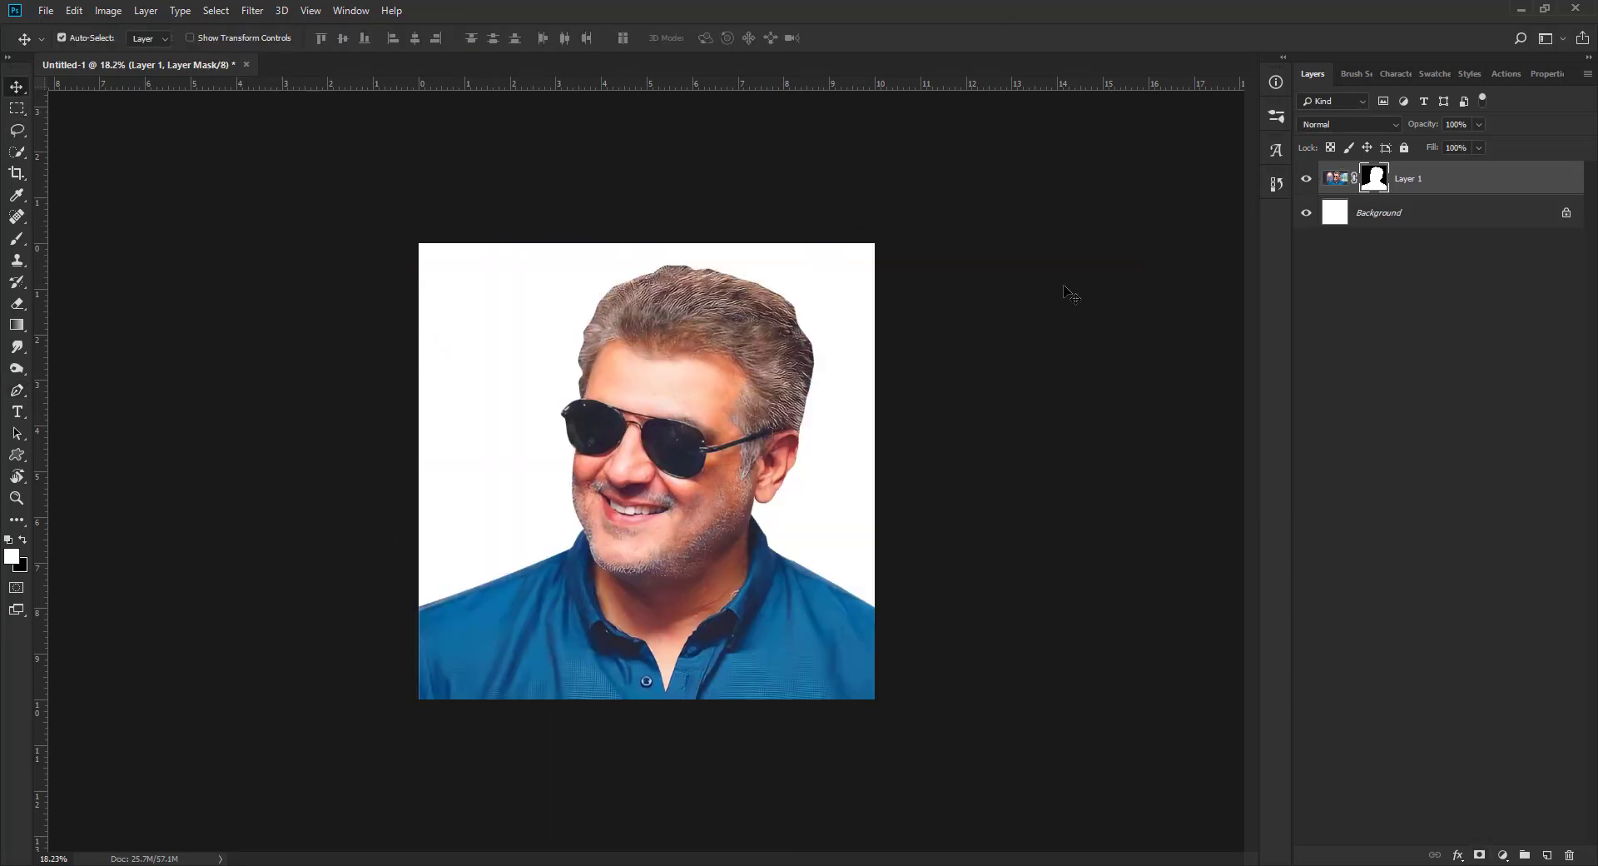
Step: Darken the Background layer with Hue/Saturation, setting Lightness to -83
click(1455, 222)
key(ctrl+u)
drag(1113, 309, 1046, 309)
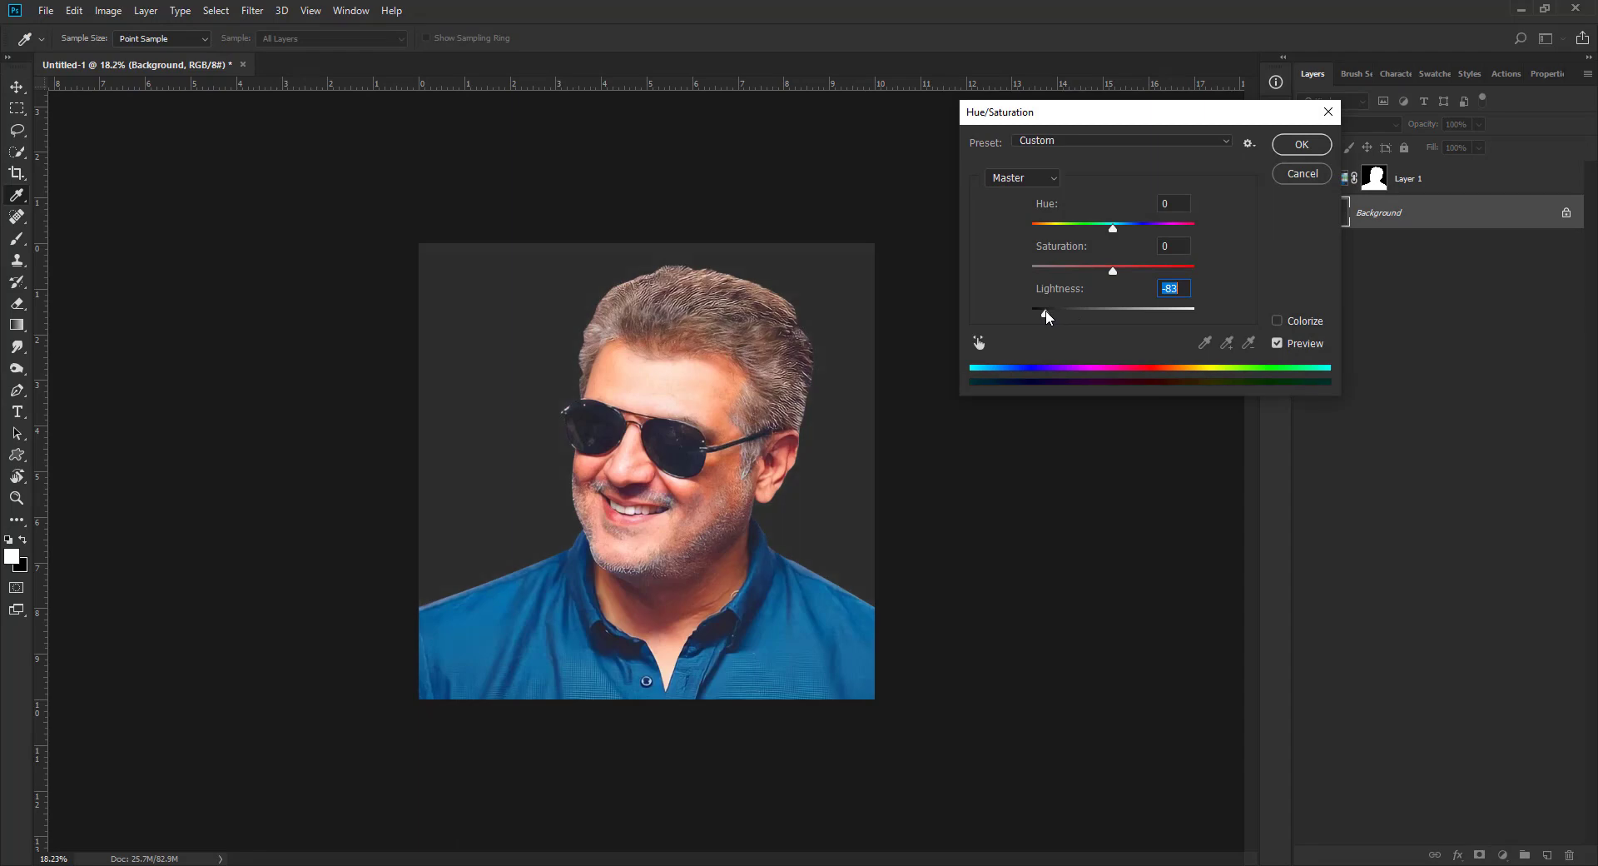
click(1293, 146)
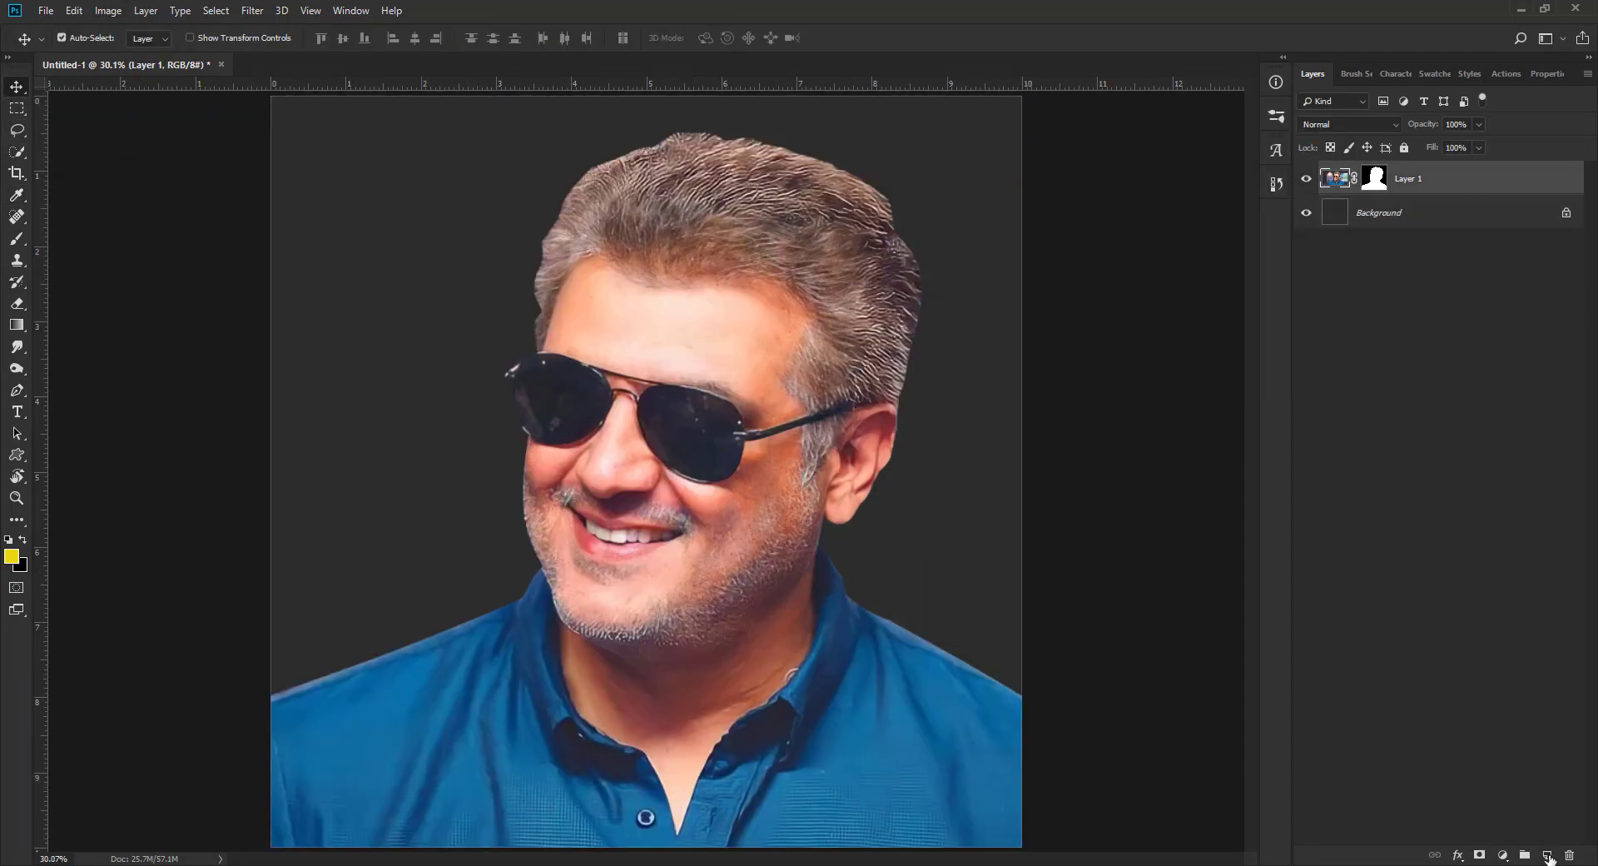
Step: Add a new empty layer above the portrait and choose the "hair stock pathe" brush for painting
click(1548, 855)
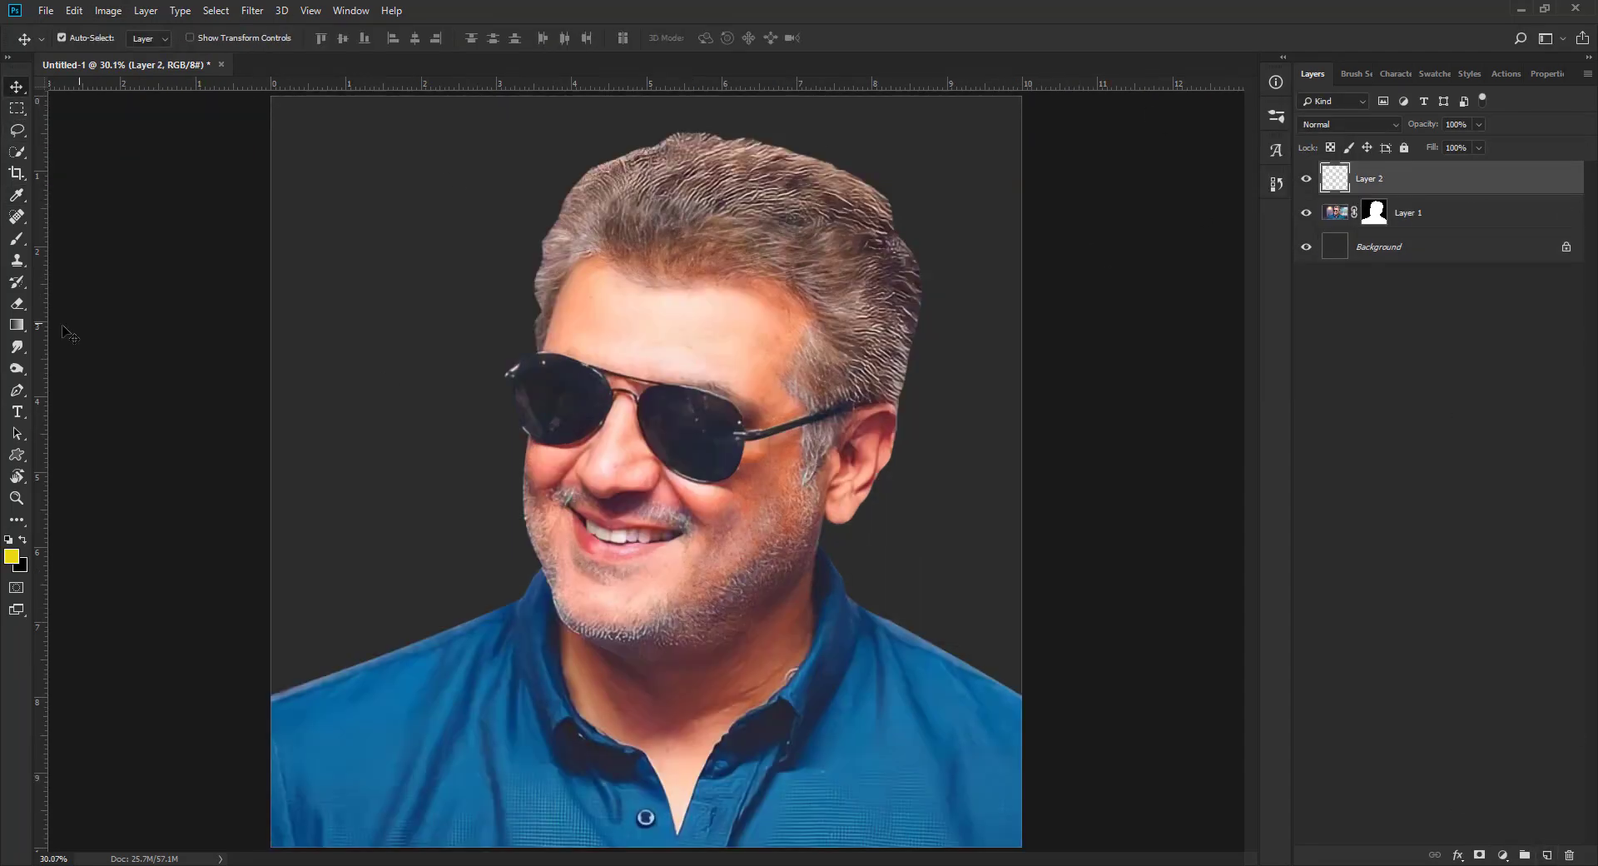
click(17, 239)
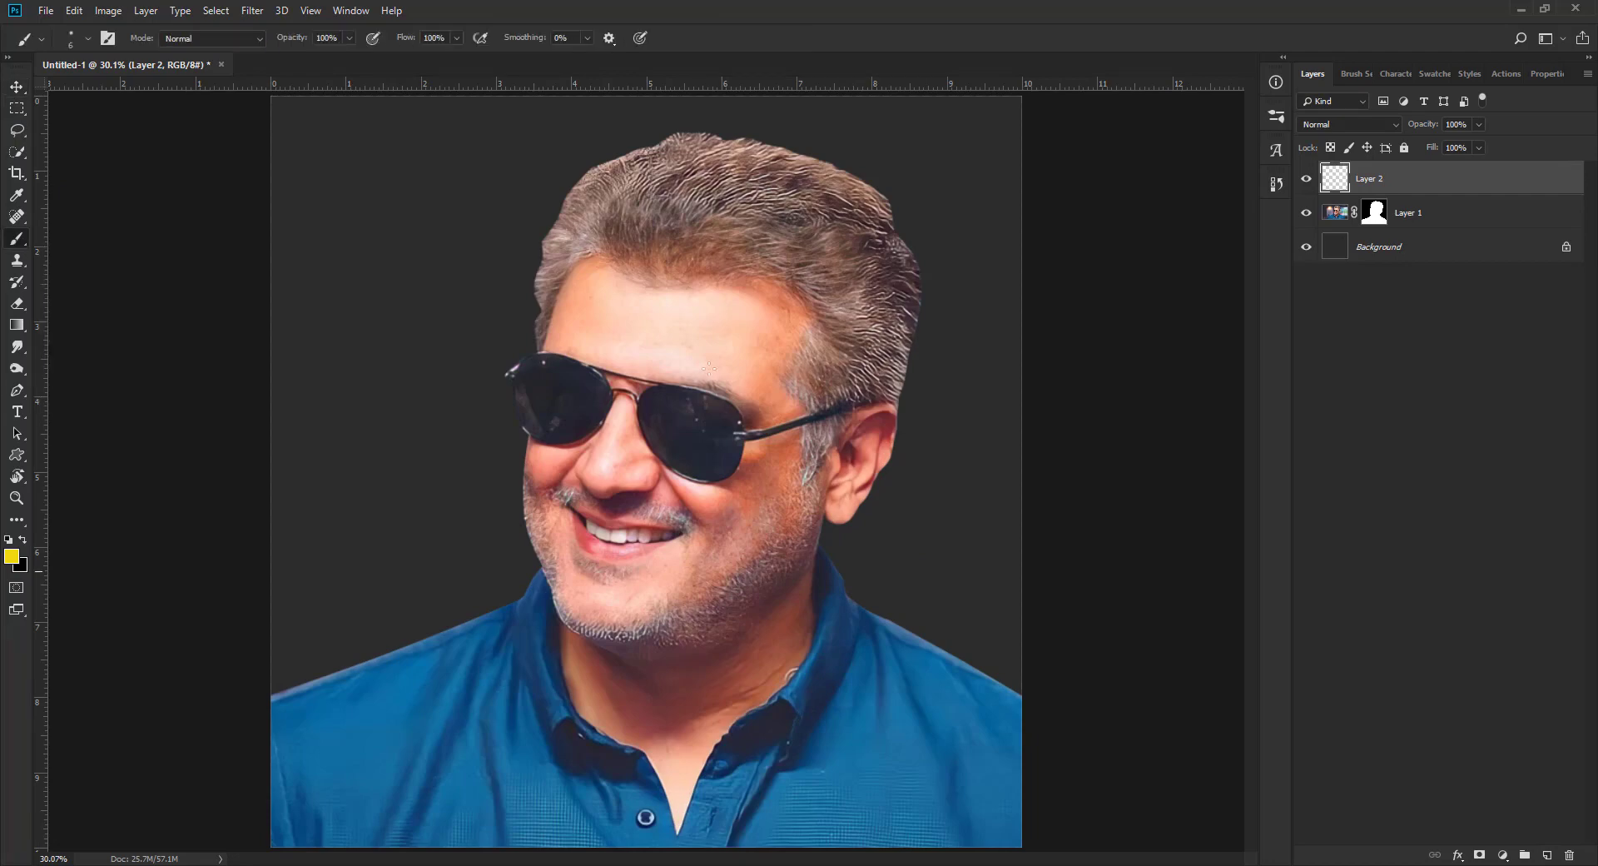
right_click(648, 300)
scroll(726, 628, down, 4)
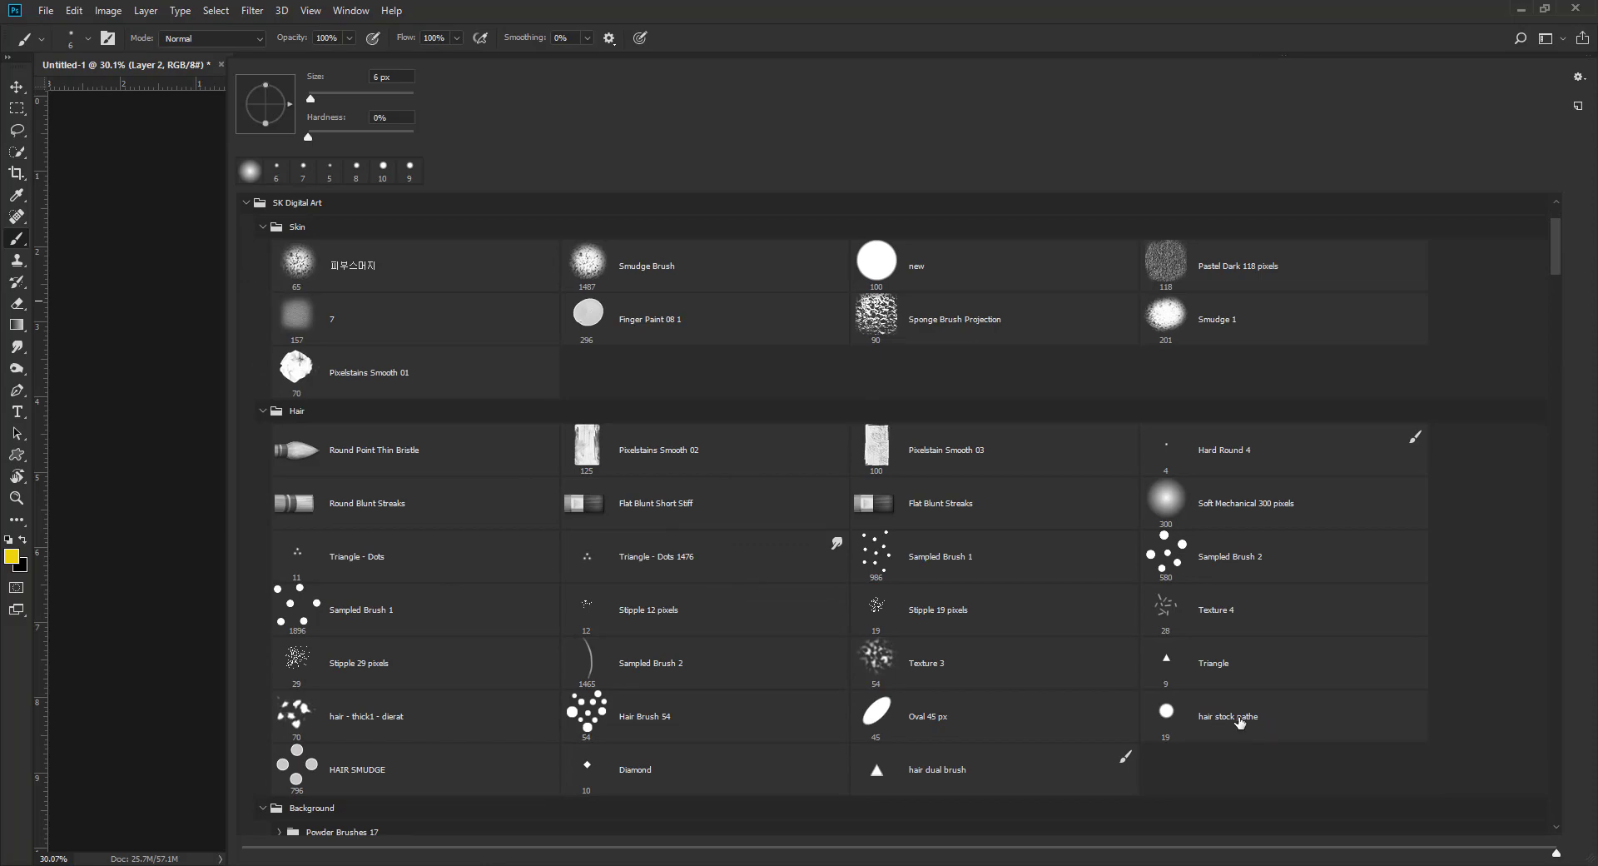
double_click(1239, 721)
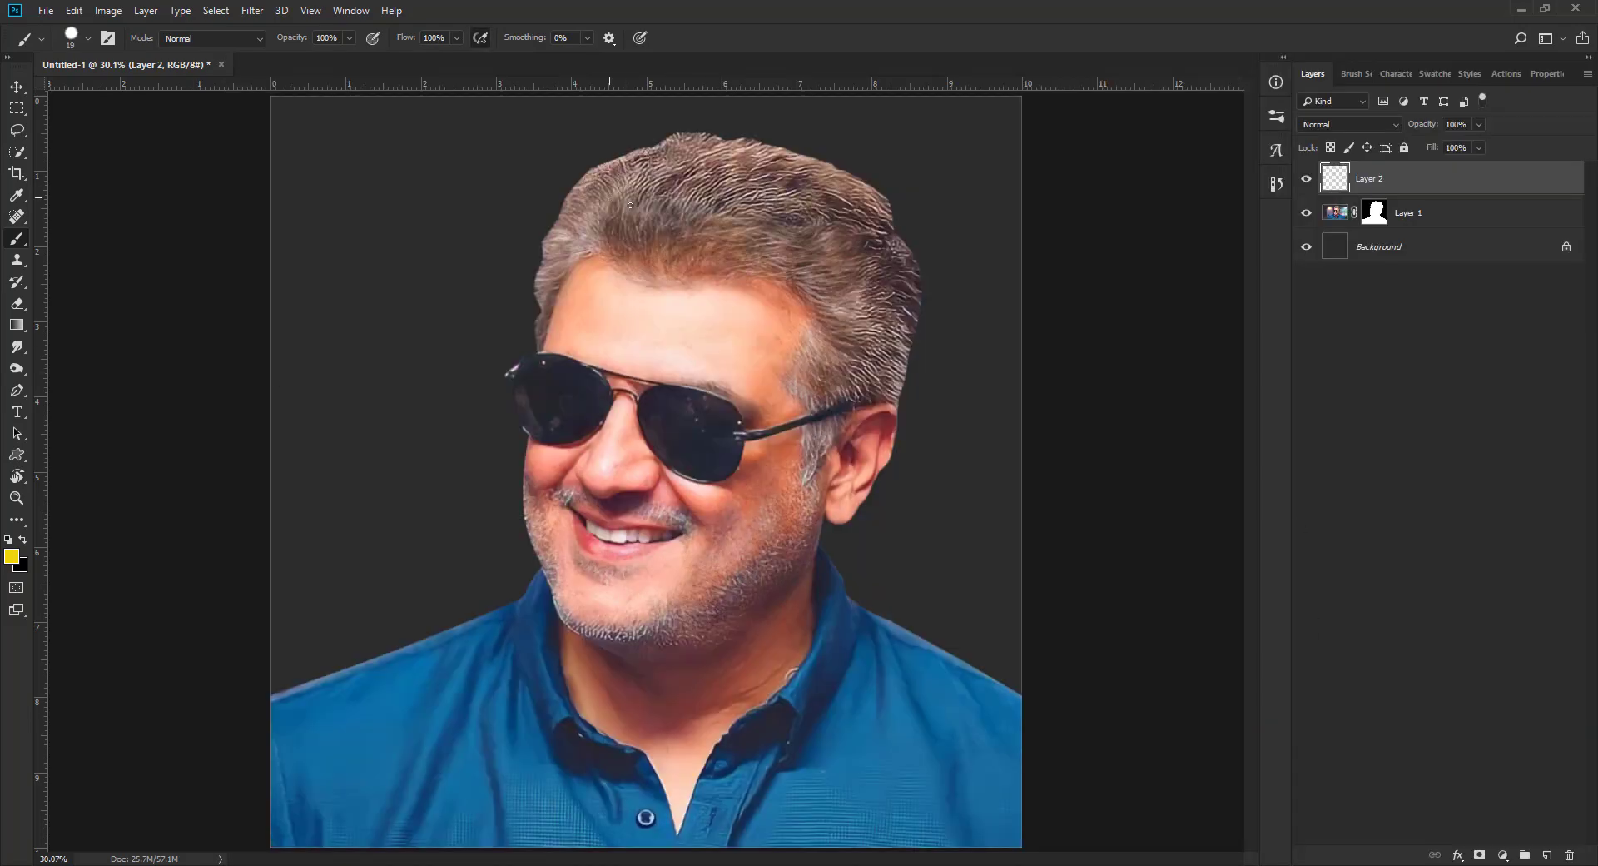
Step: Reduce the brush size to 6 px and try a curved yellow stroke over the front hair, then undo it
scroll(684, 255, up, 7)
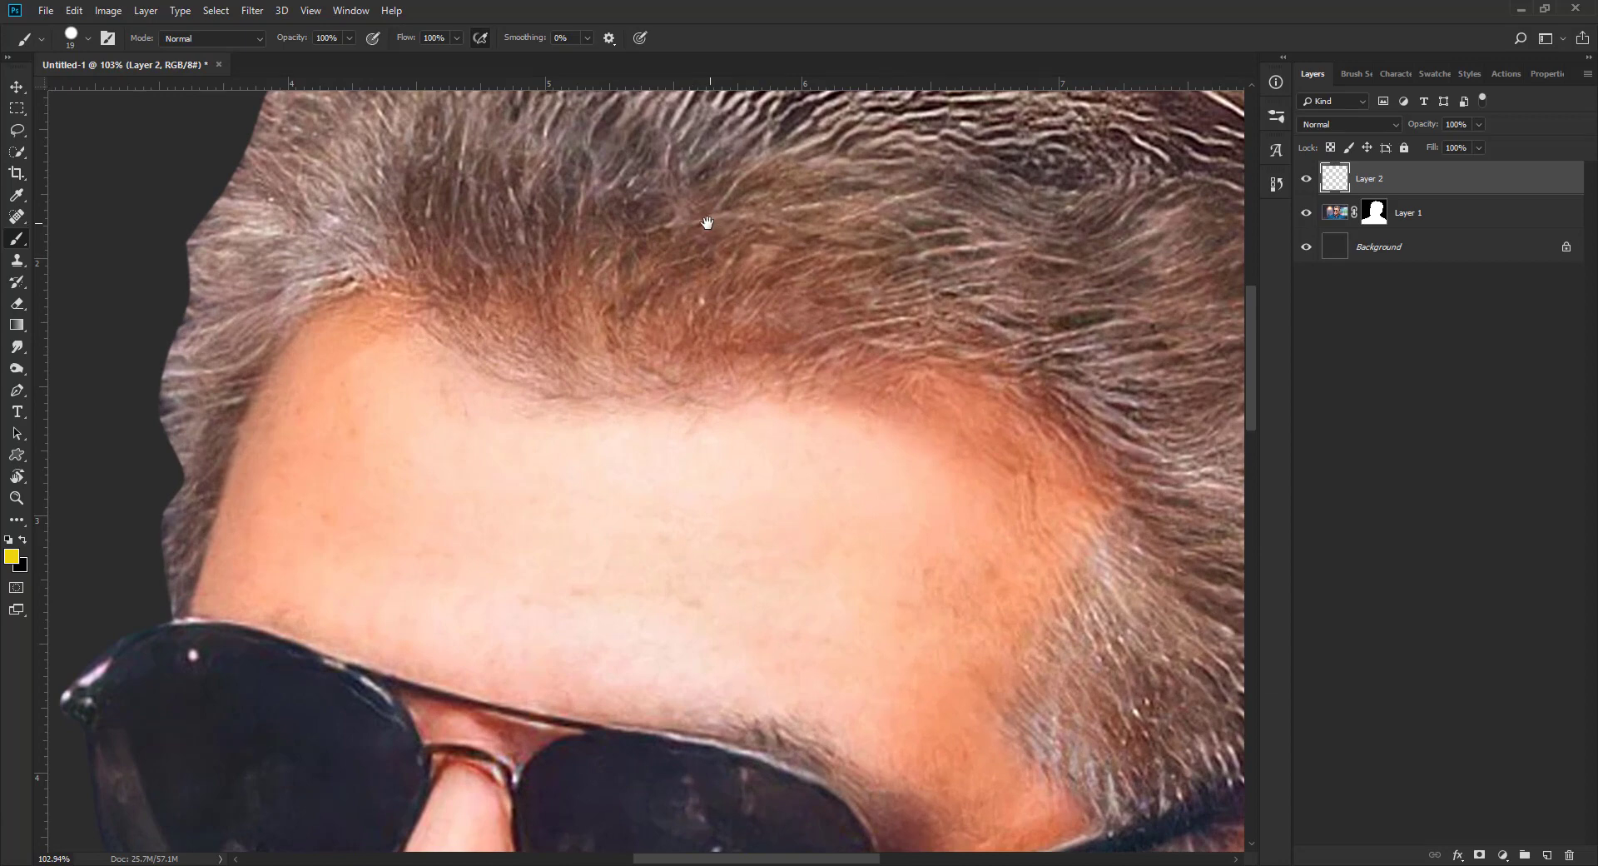
drag(708, 223, 708, 363)
scroll(676, 356, up, 3)
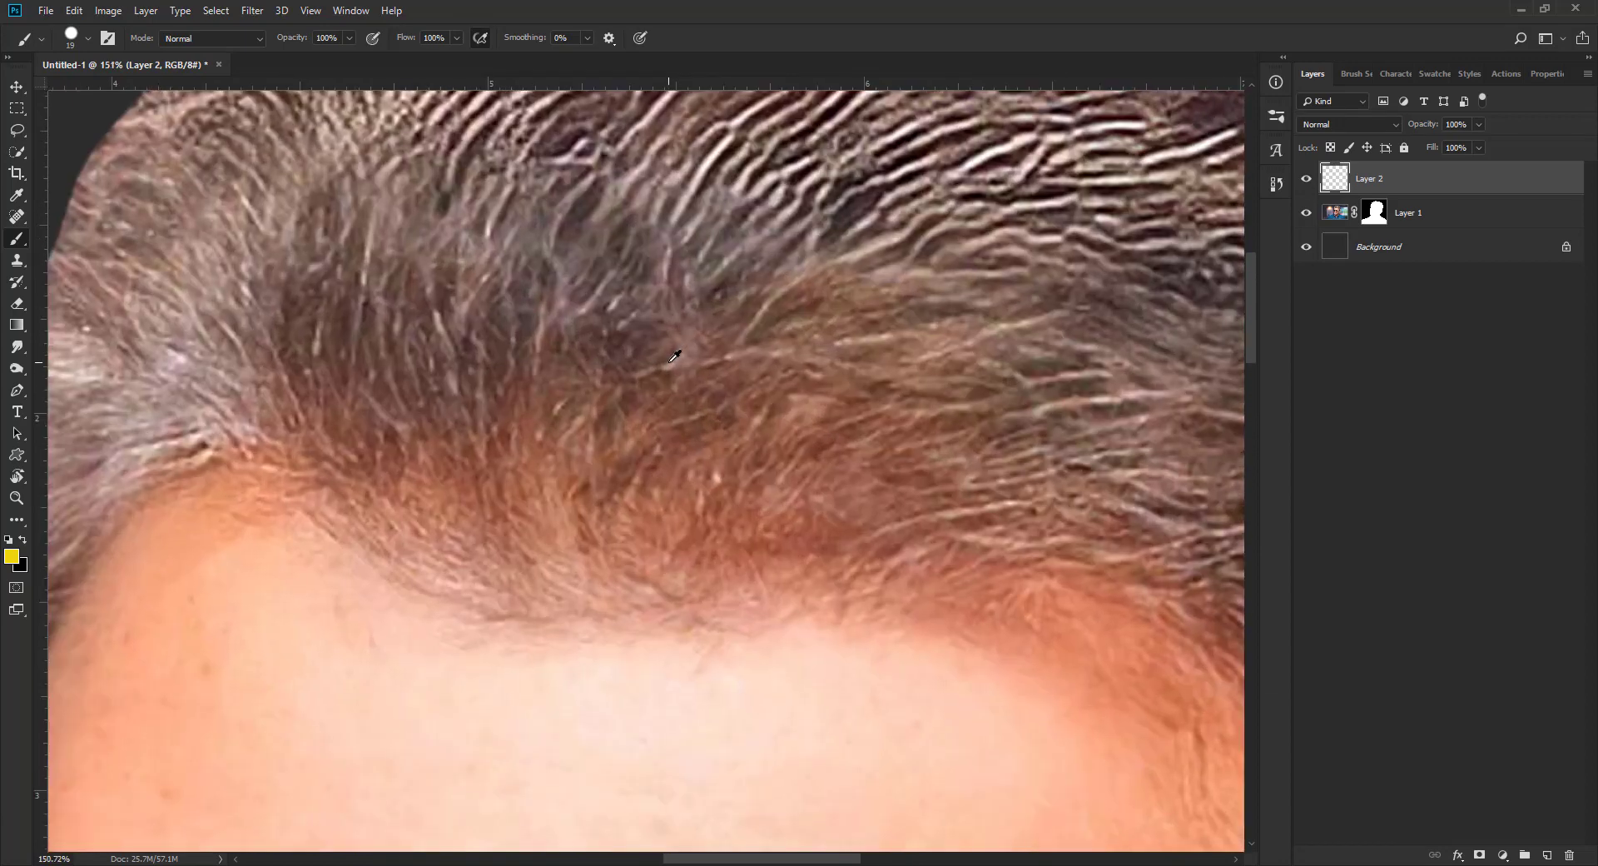
key(bracketleft)
key(bracketleft)
key(bracketleft)
key(bracketleft)
mouse_move(653, 258)
mouse_down()
mouse_move(619, 300)
mouse_move(596, 444)
mouse_up()
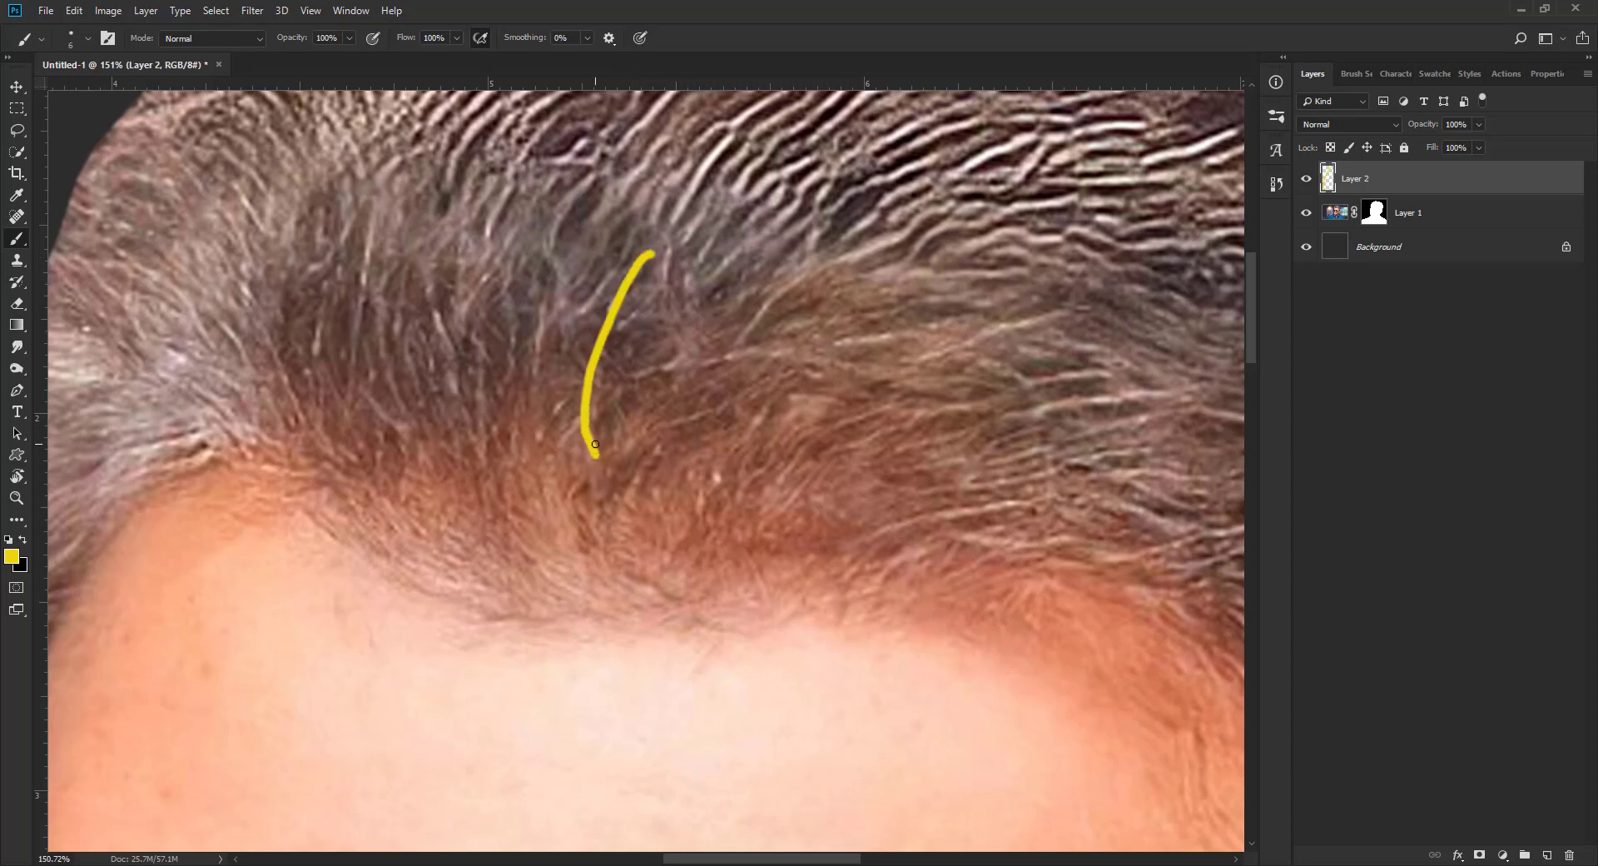
key(ctrl+z)
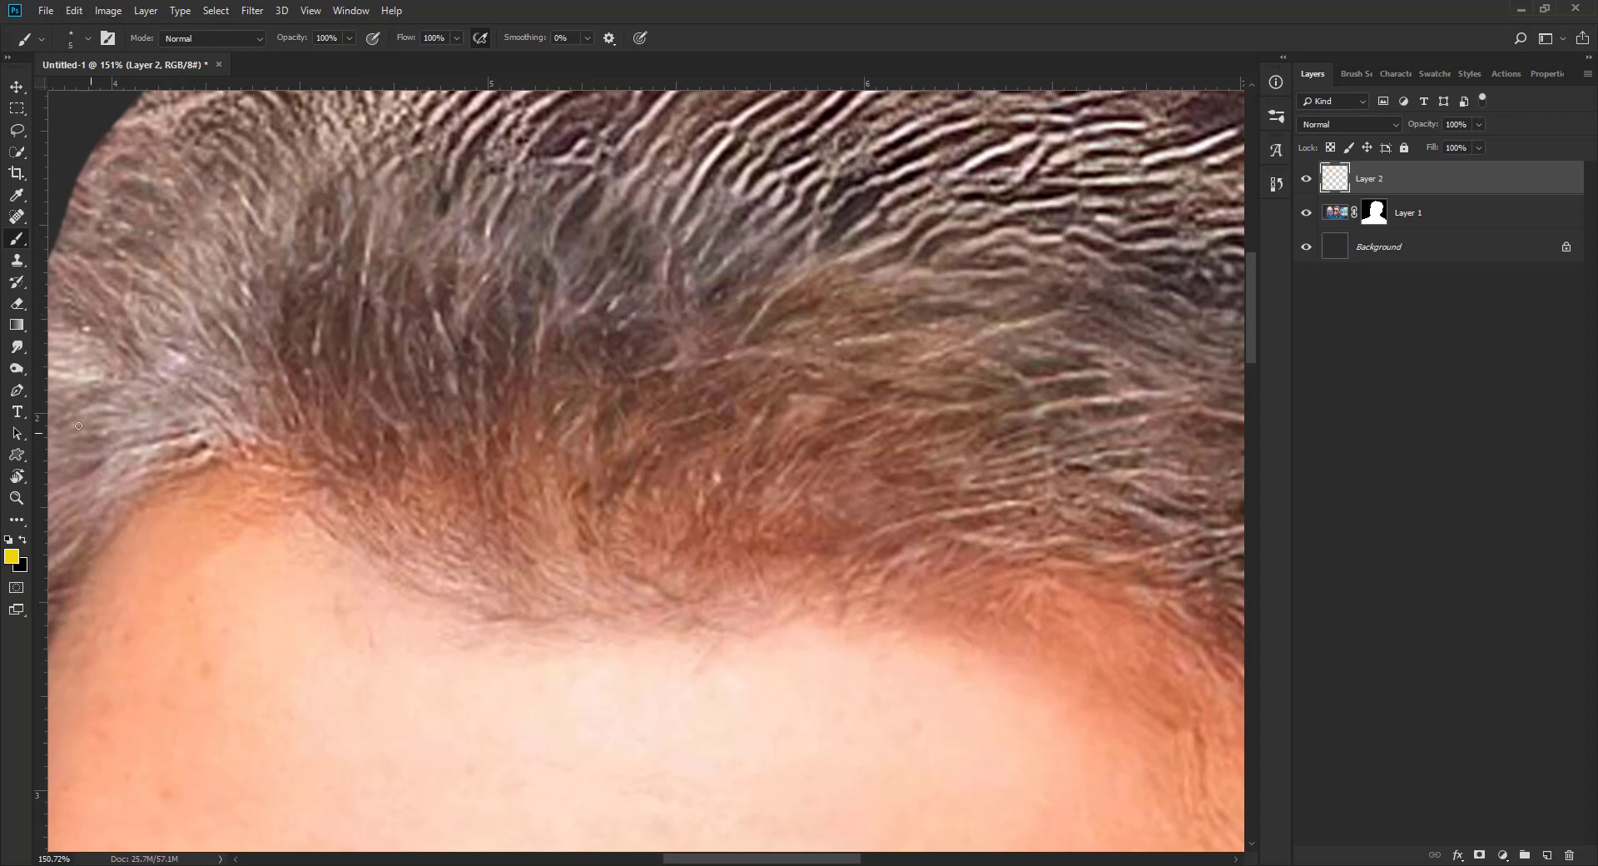
Step: Draw a short curved strand path over the front hair with the Pen tool
click(16, 390)
click(439, 221)
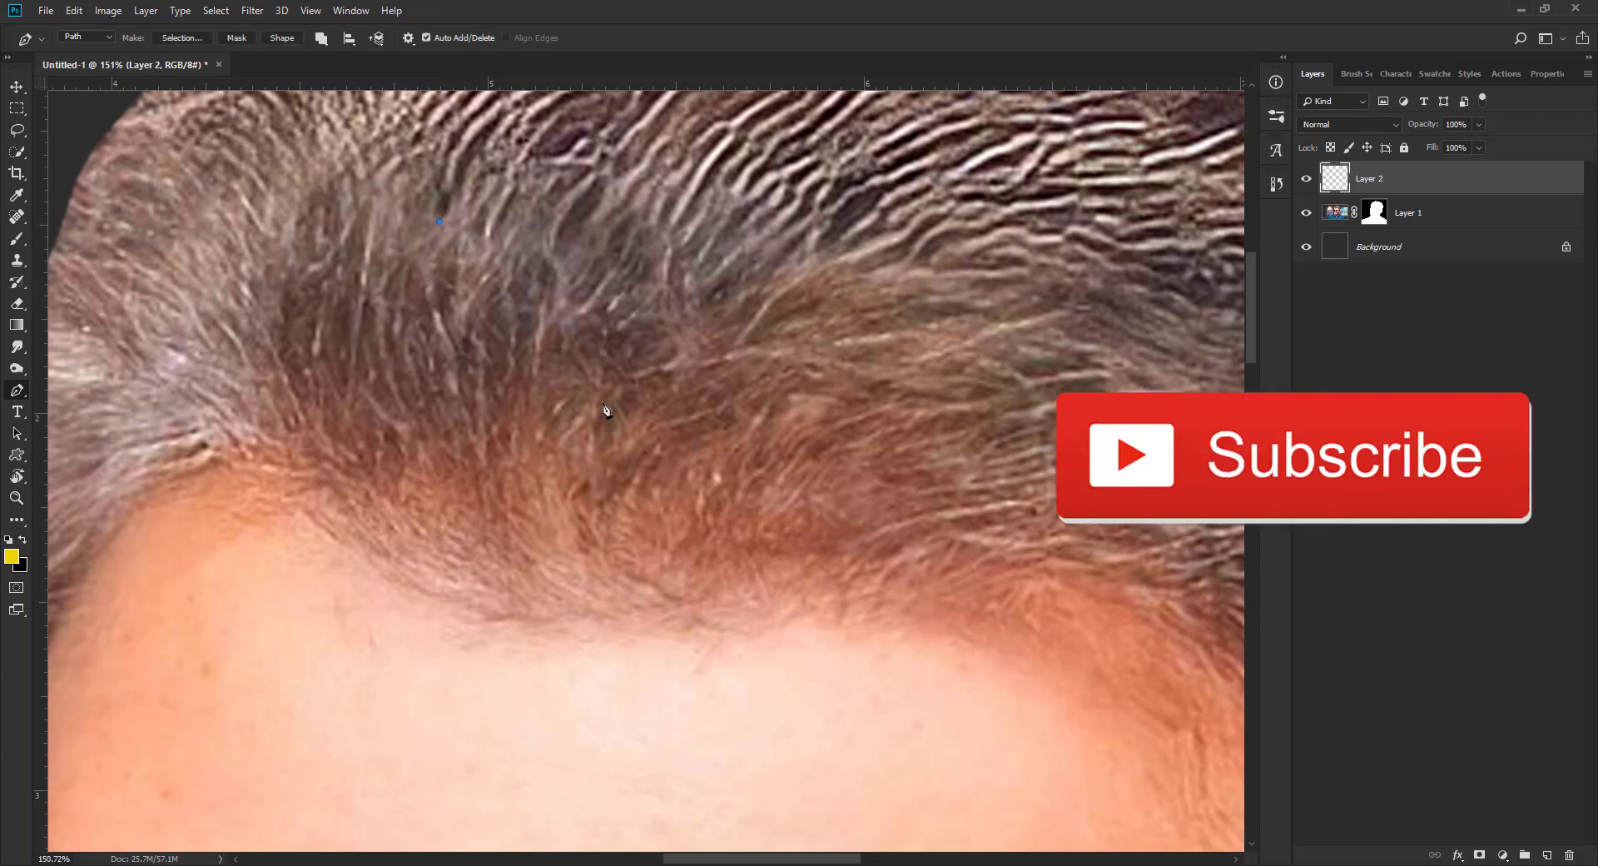
drag(573, 418, 576, 470)
drag(564, 538, 584, 471)
Step: Create an action named "stroke path" in Default Actions with function key F2 and start recording it
click(350, 11)
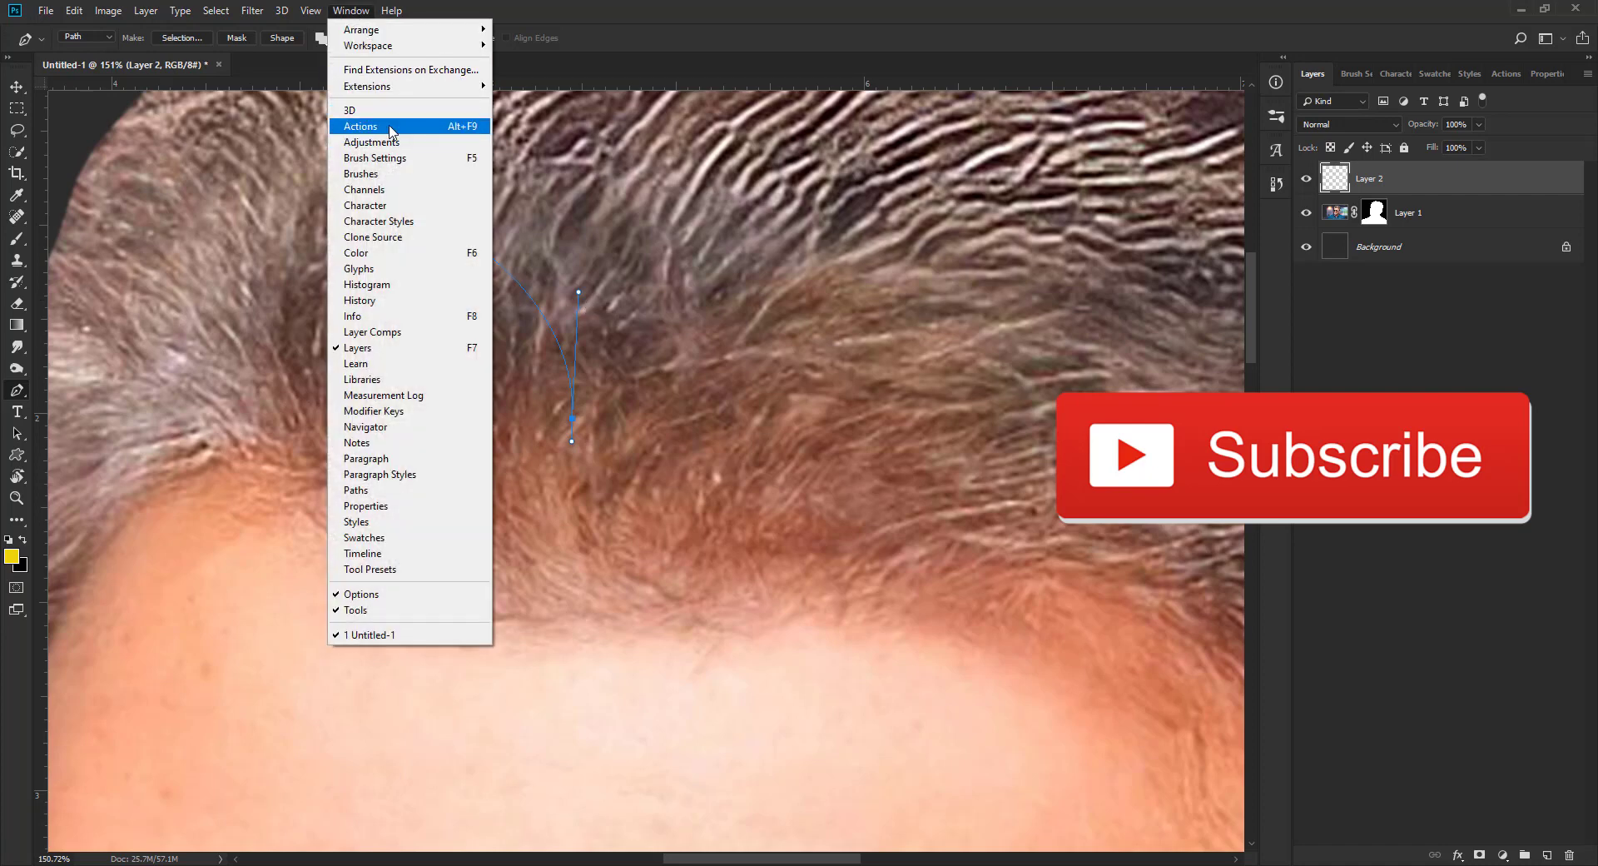
click(390, 129)
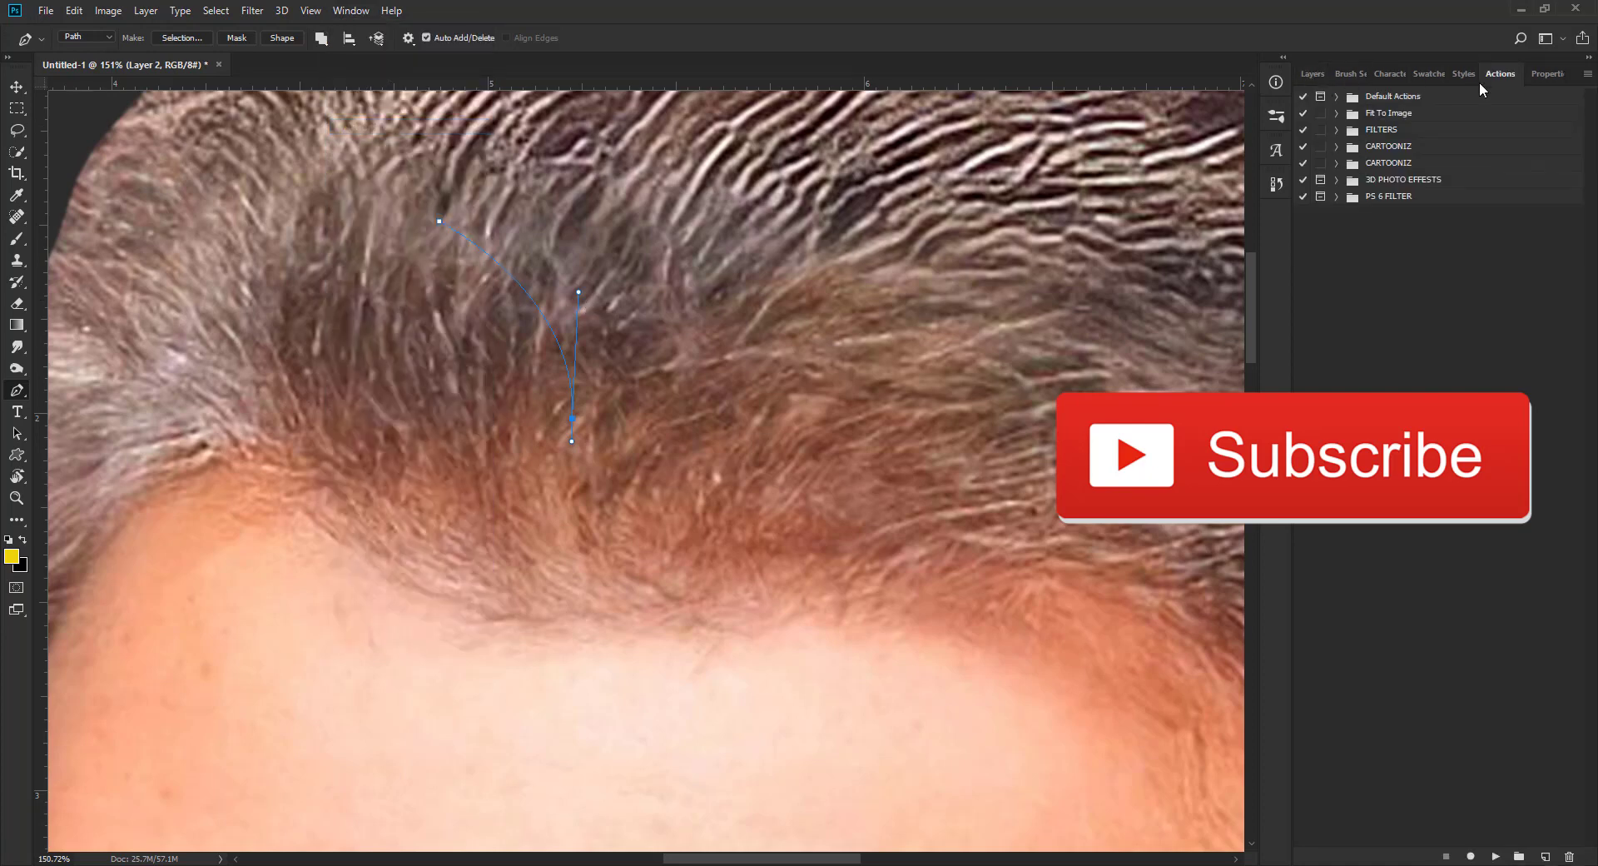
click(1546, 857)
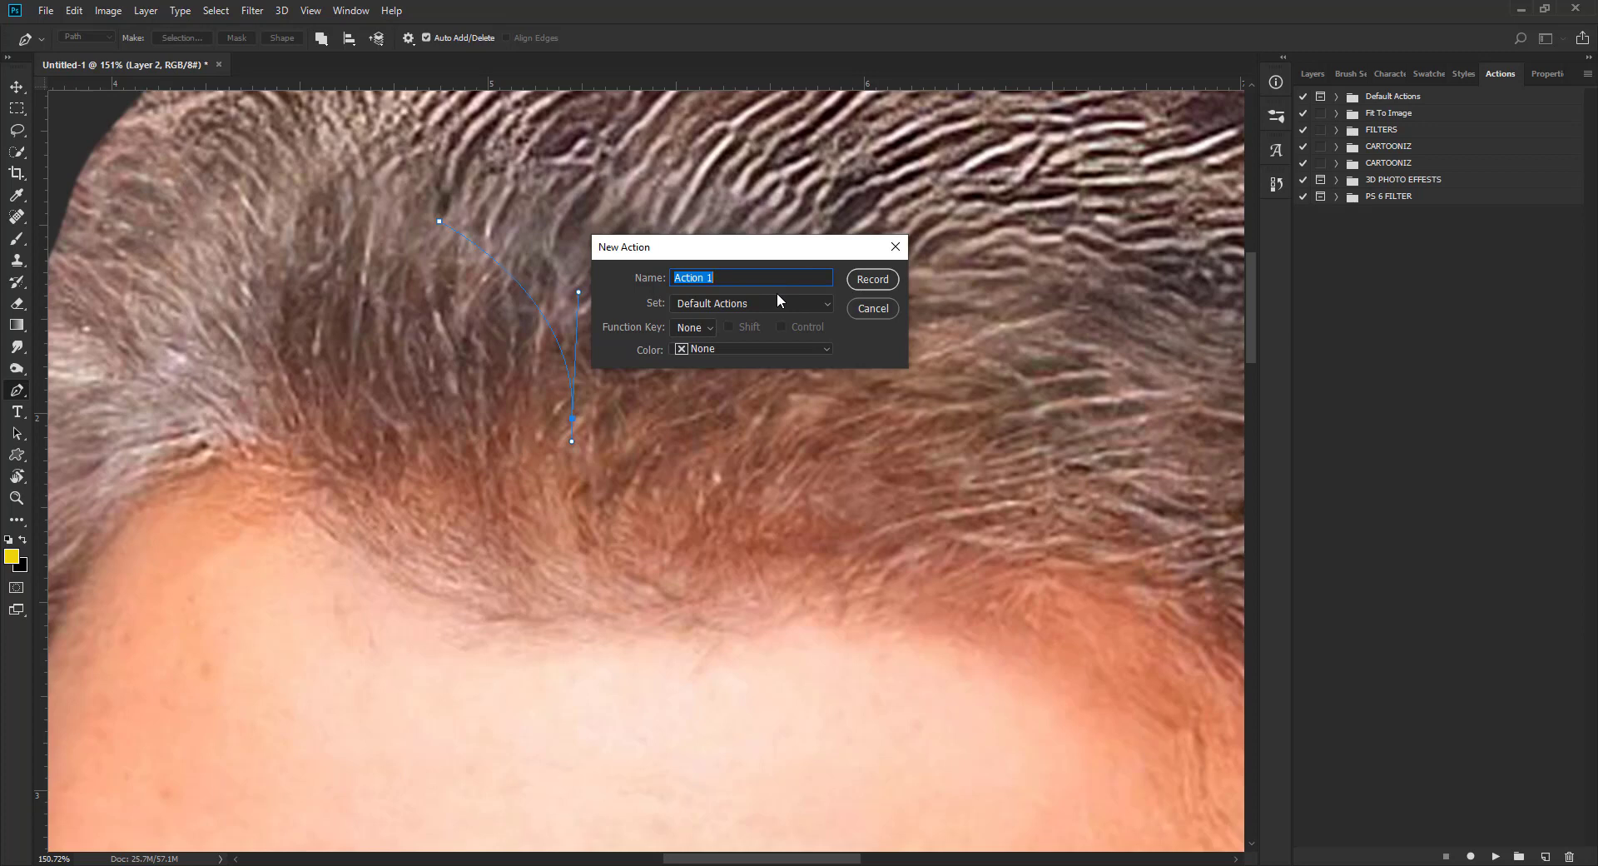
text(stroke path)
click(703, 330)
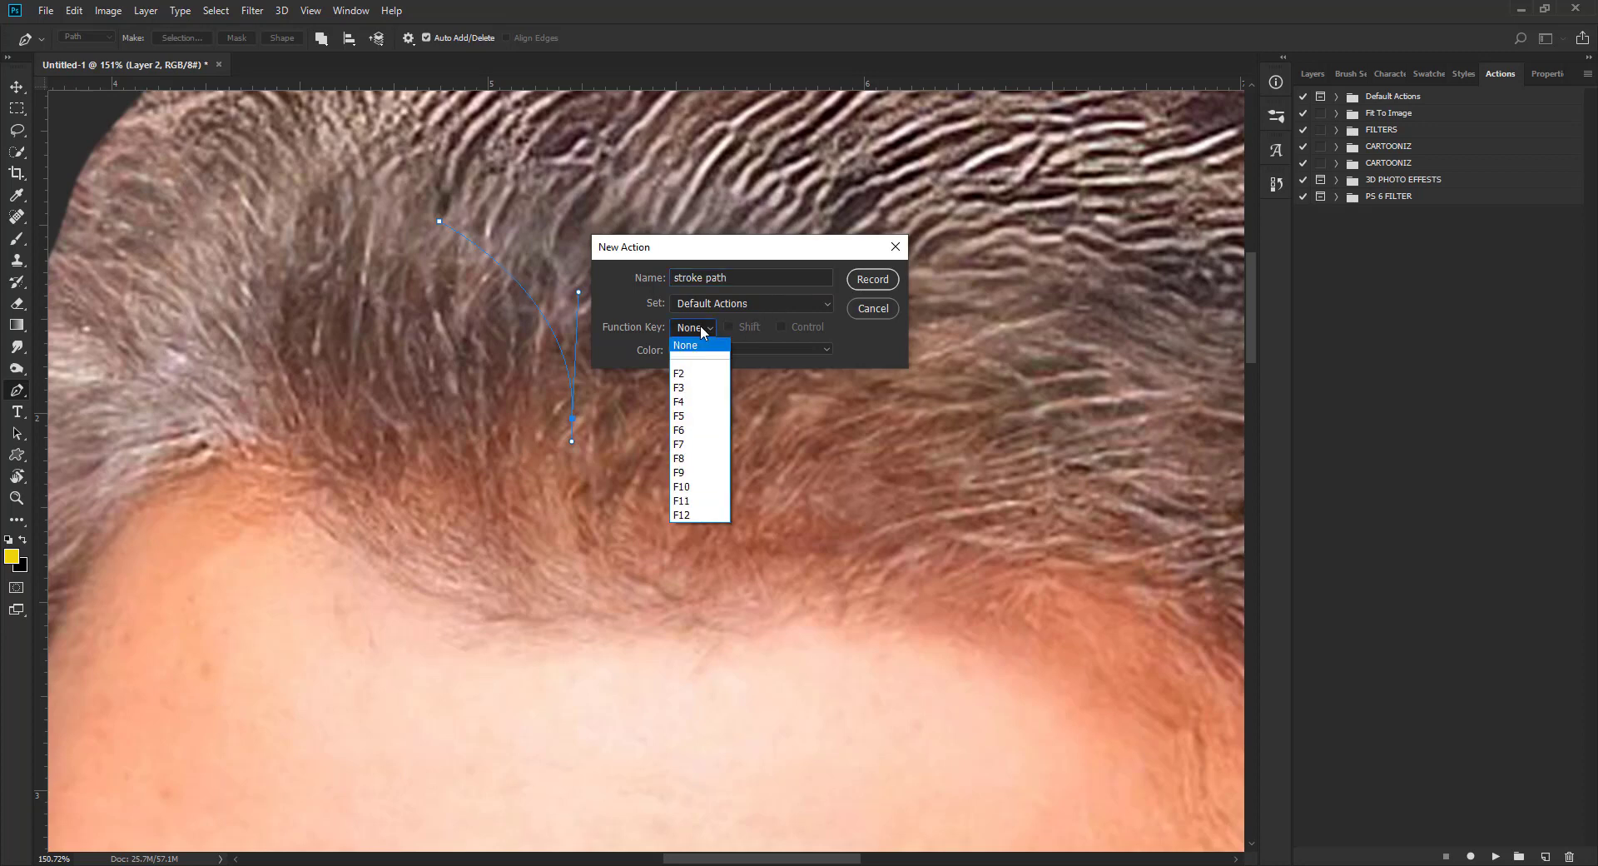
click(698, 374)
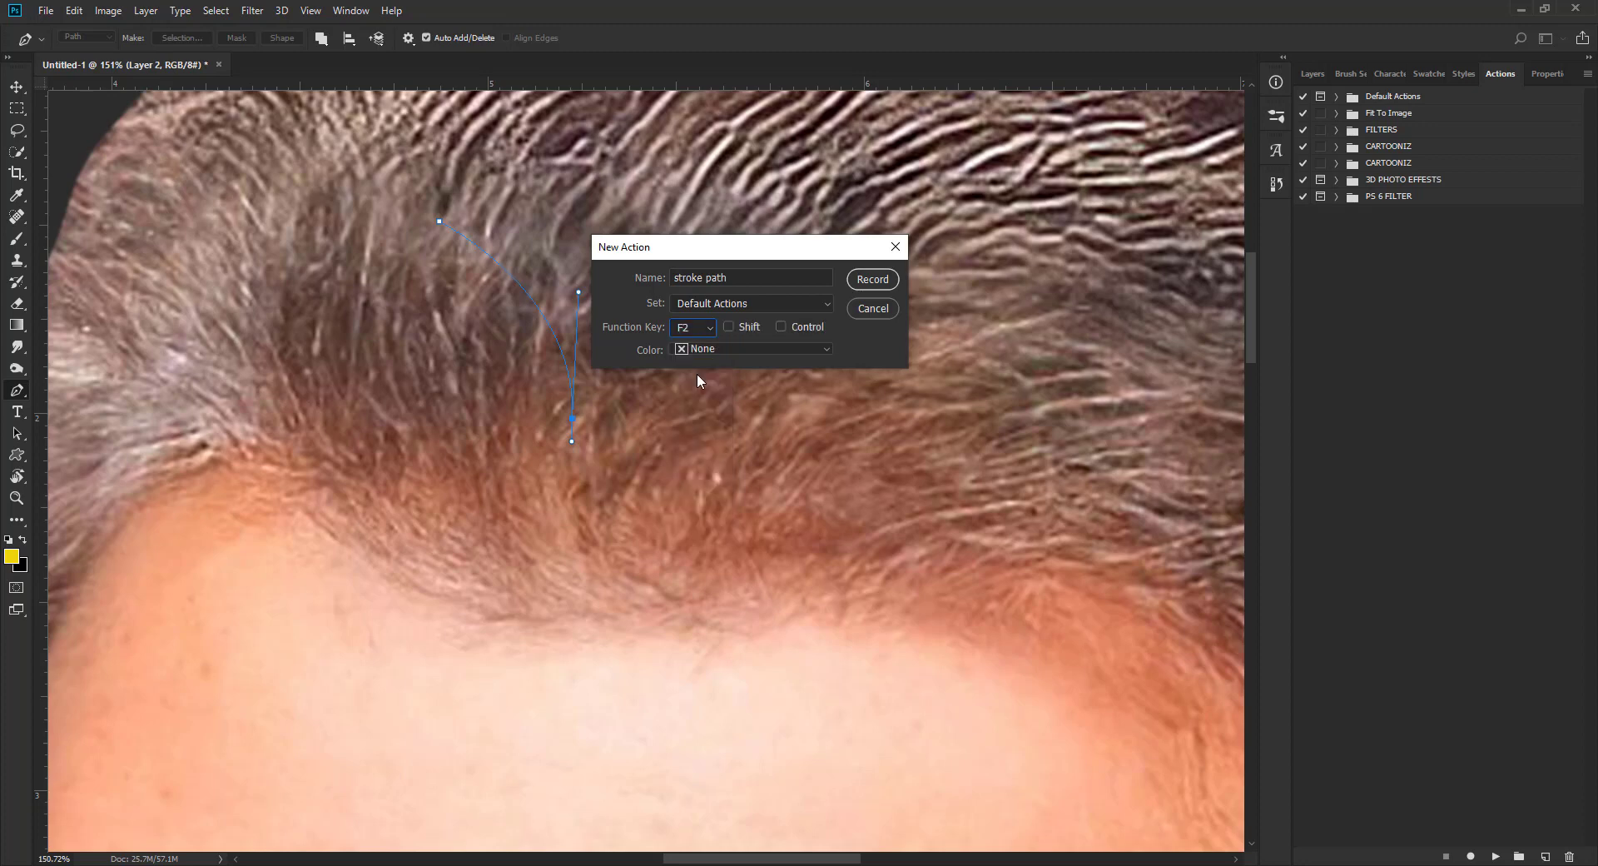
click(872, 280)
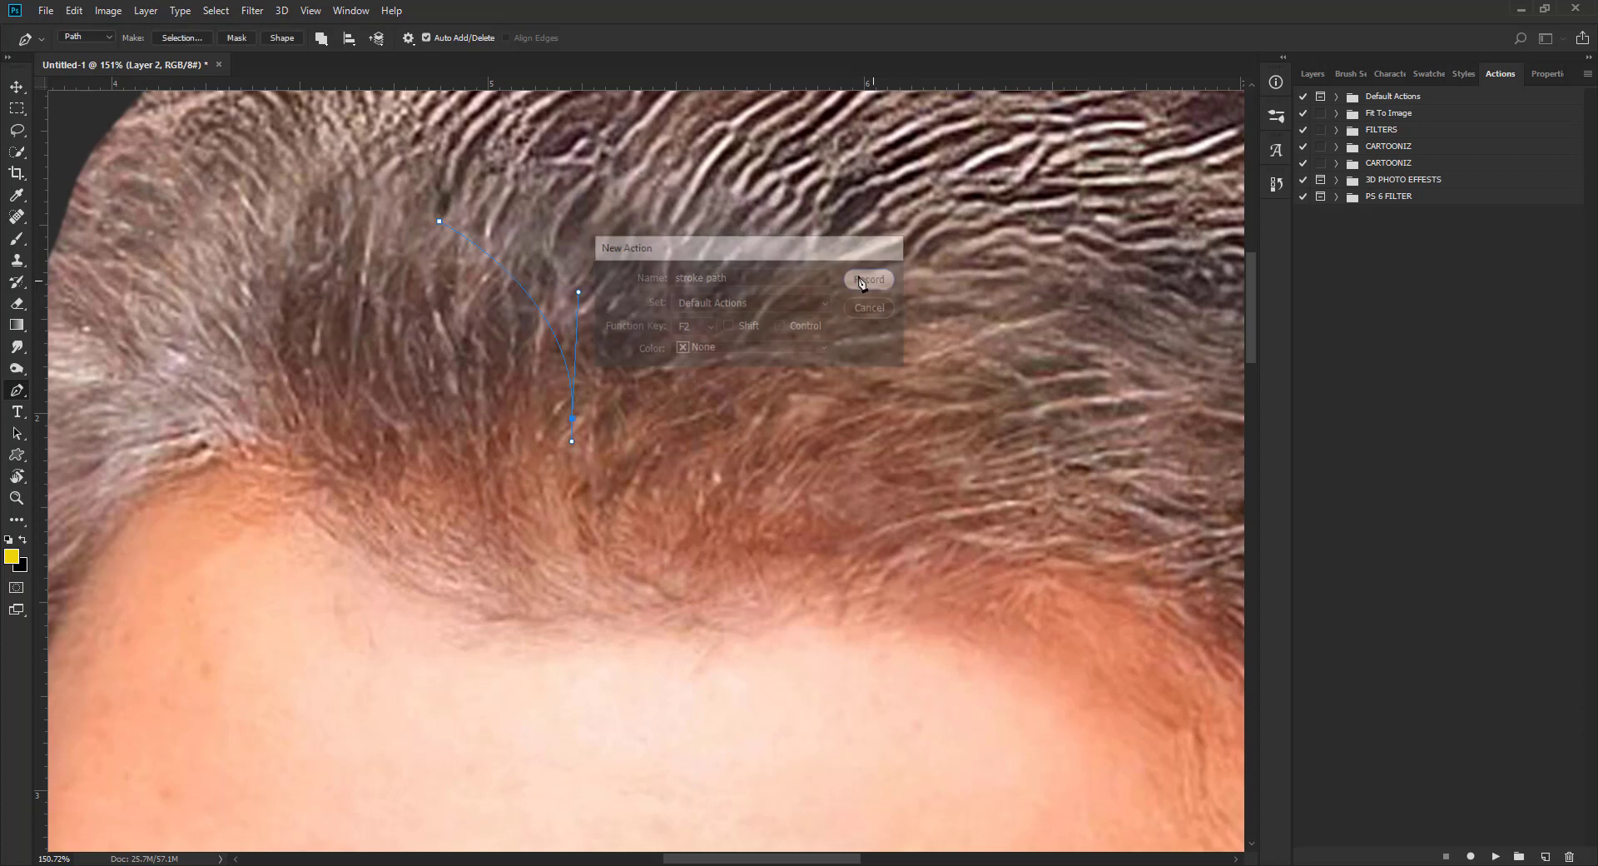
Step: Record stroking the strand path with the brush and deleting the work path in the action
right_click(529, 286)
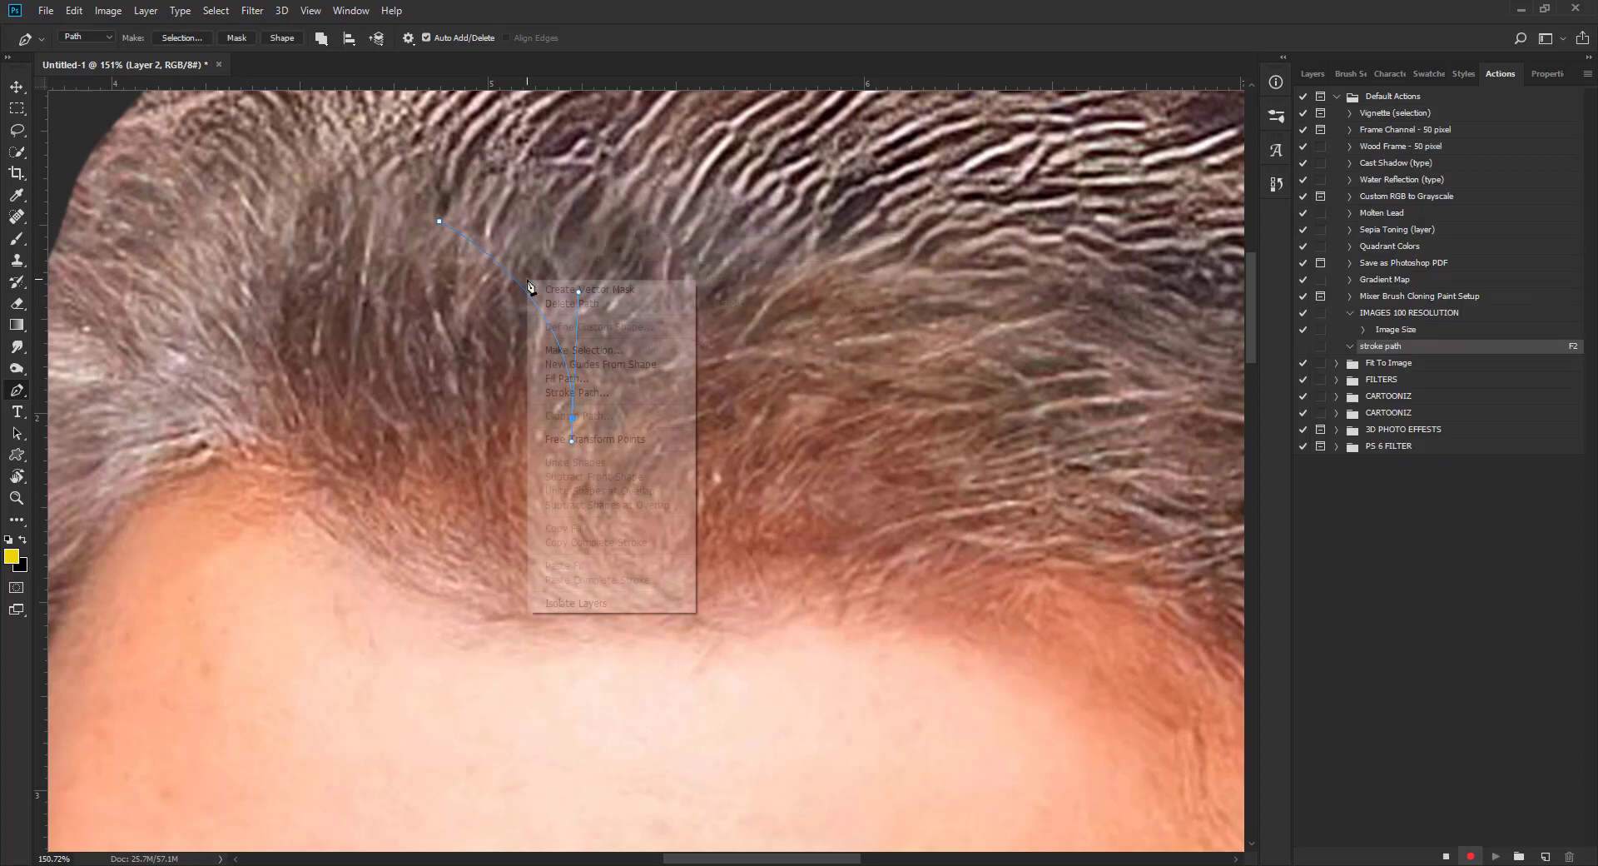
click(567, 393)
click(918, 267)
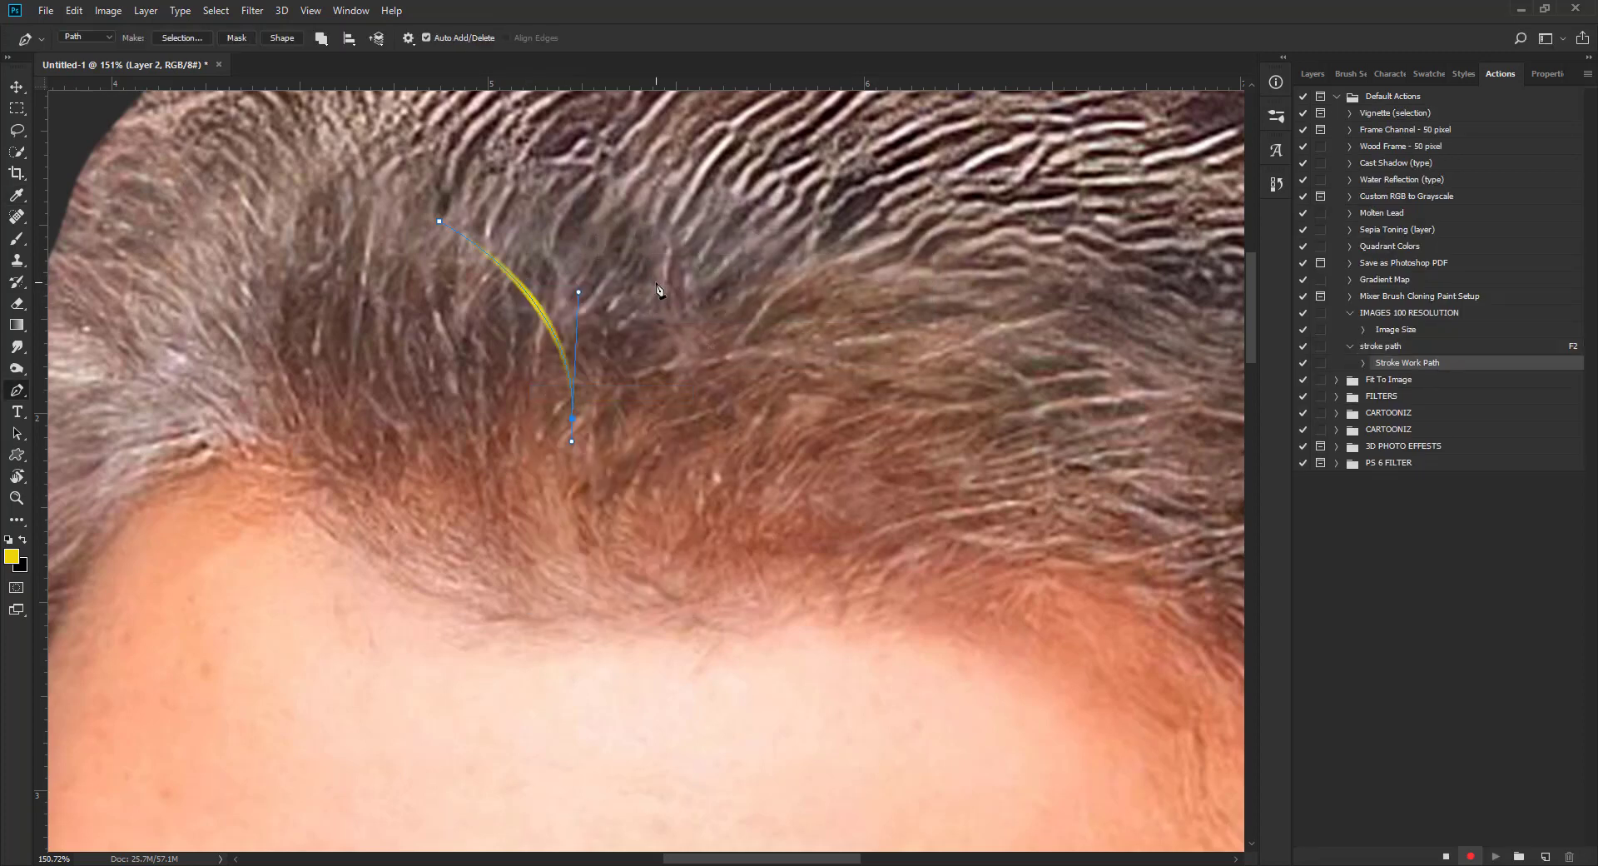
right_click(563, 290)
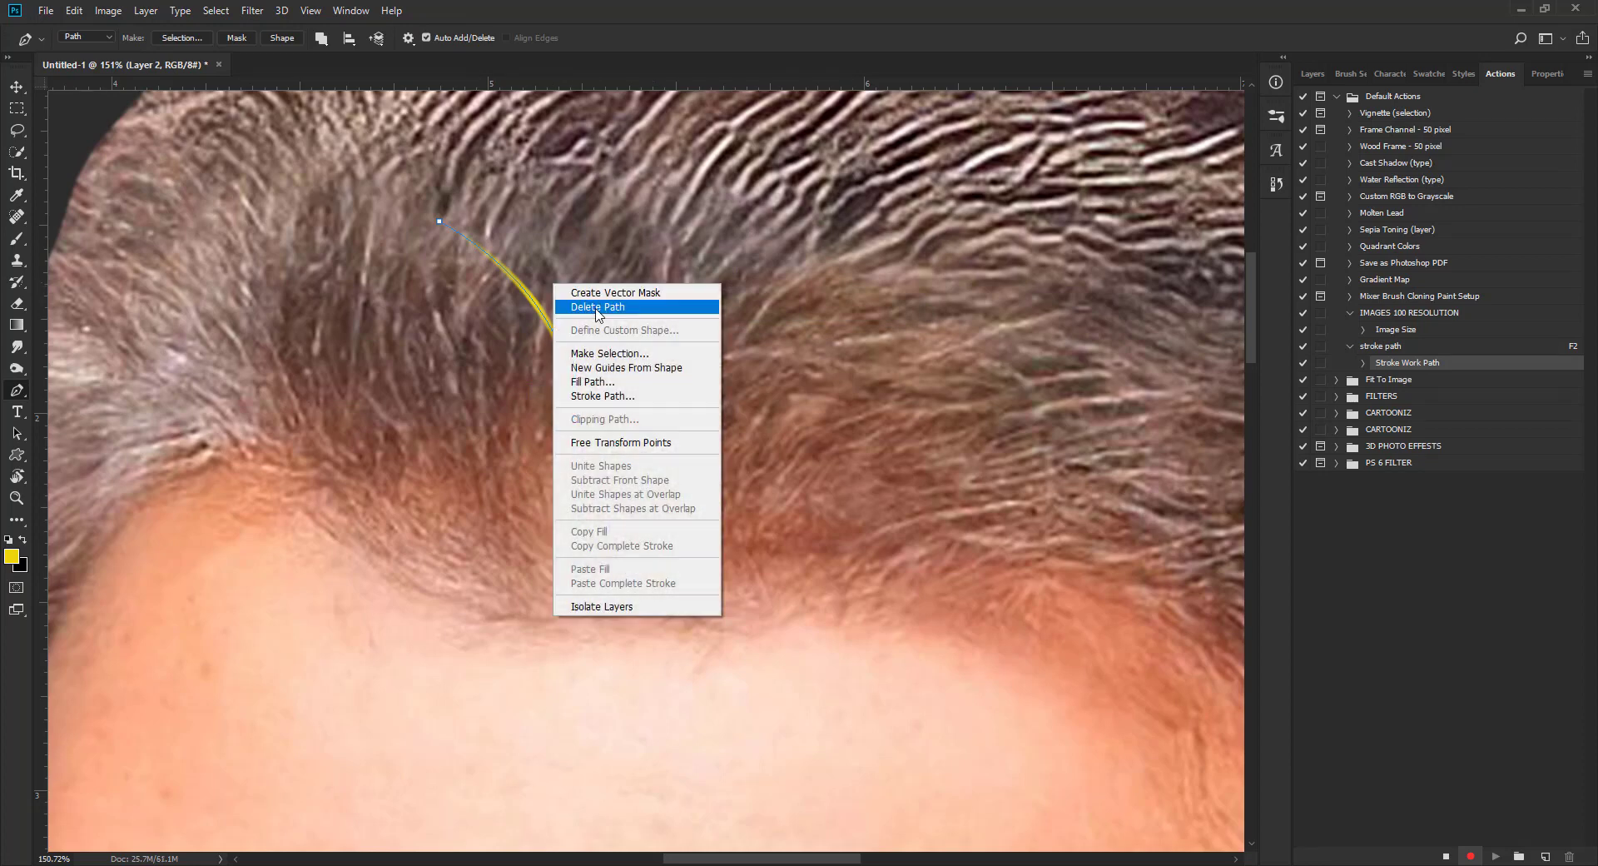
click(597, 315)
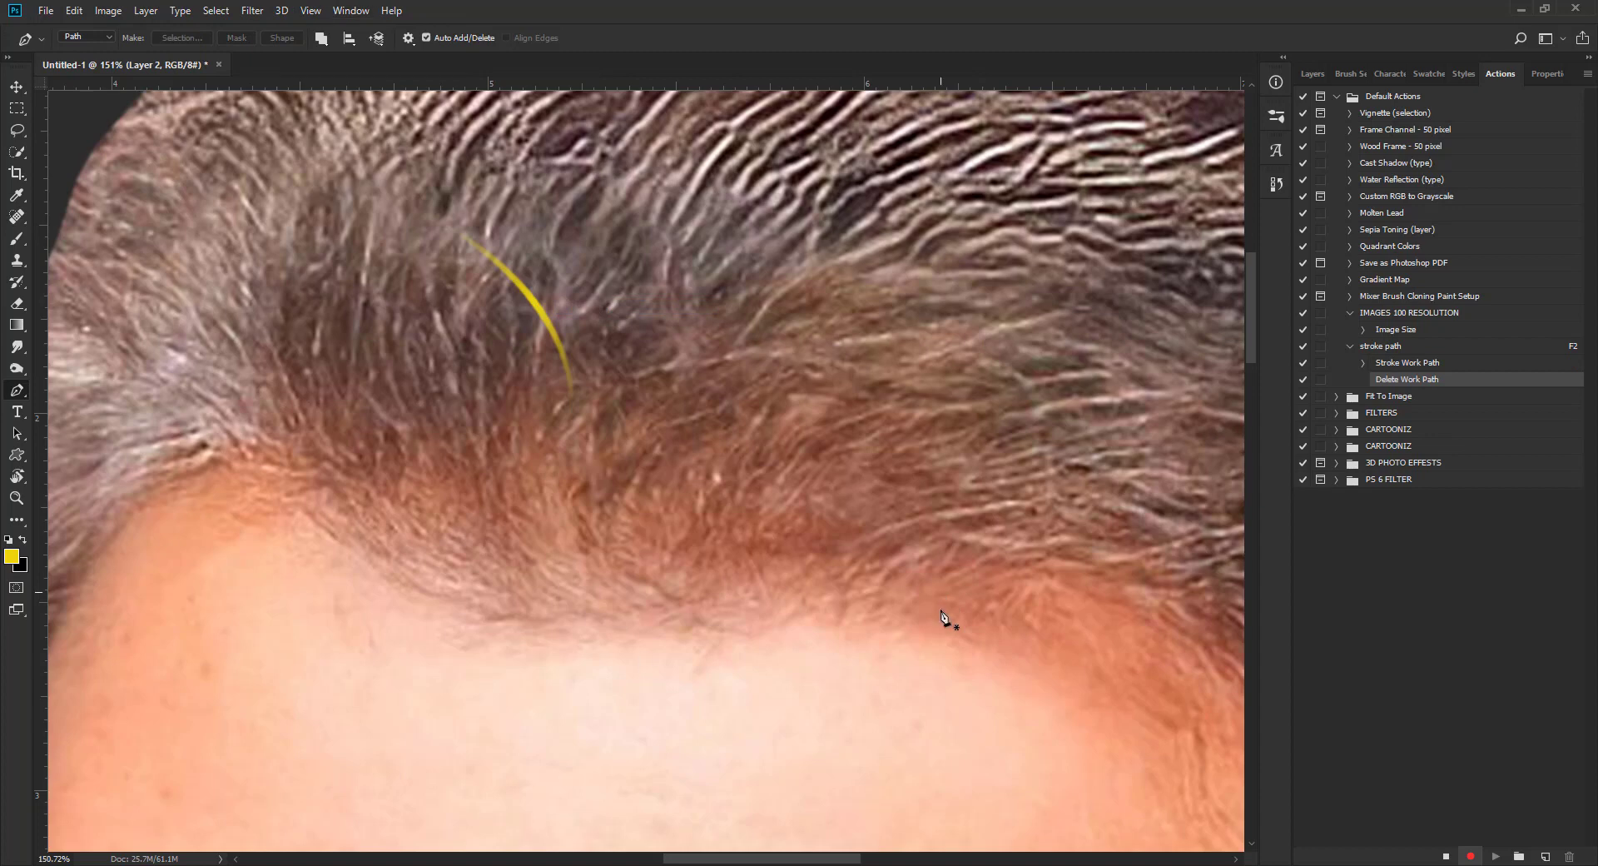
Step: Stop recording the "stroke path" action, collapse its recorded commands and return to the layer list
click(1446, 857)
click(1350, 346)
click(1310, 74)
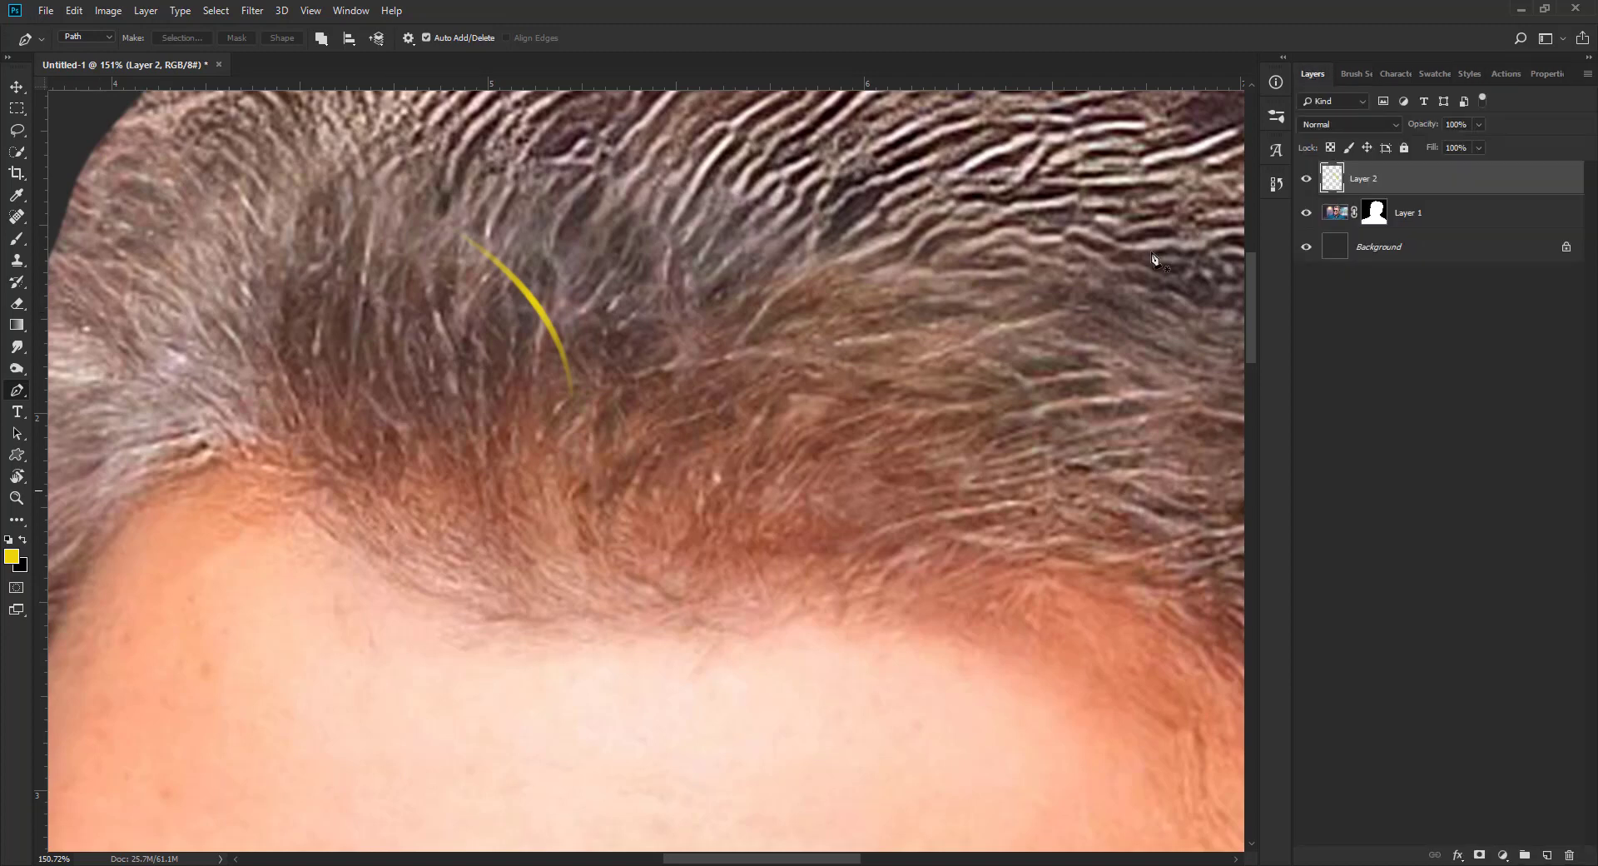
Step: Replace the yellow test strand's layer with a new empty layer and set the foreground colour to white (ffffff)
drag(1513, 193, 1571, 858)
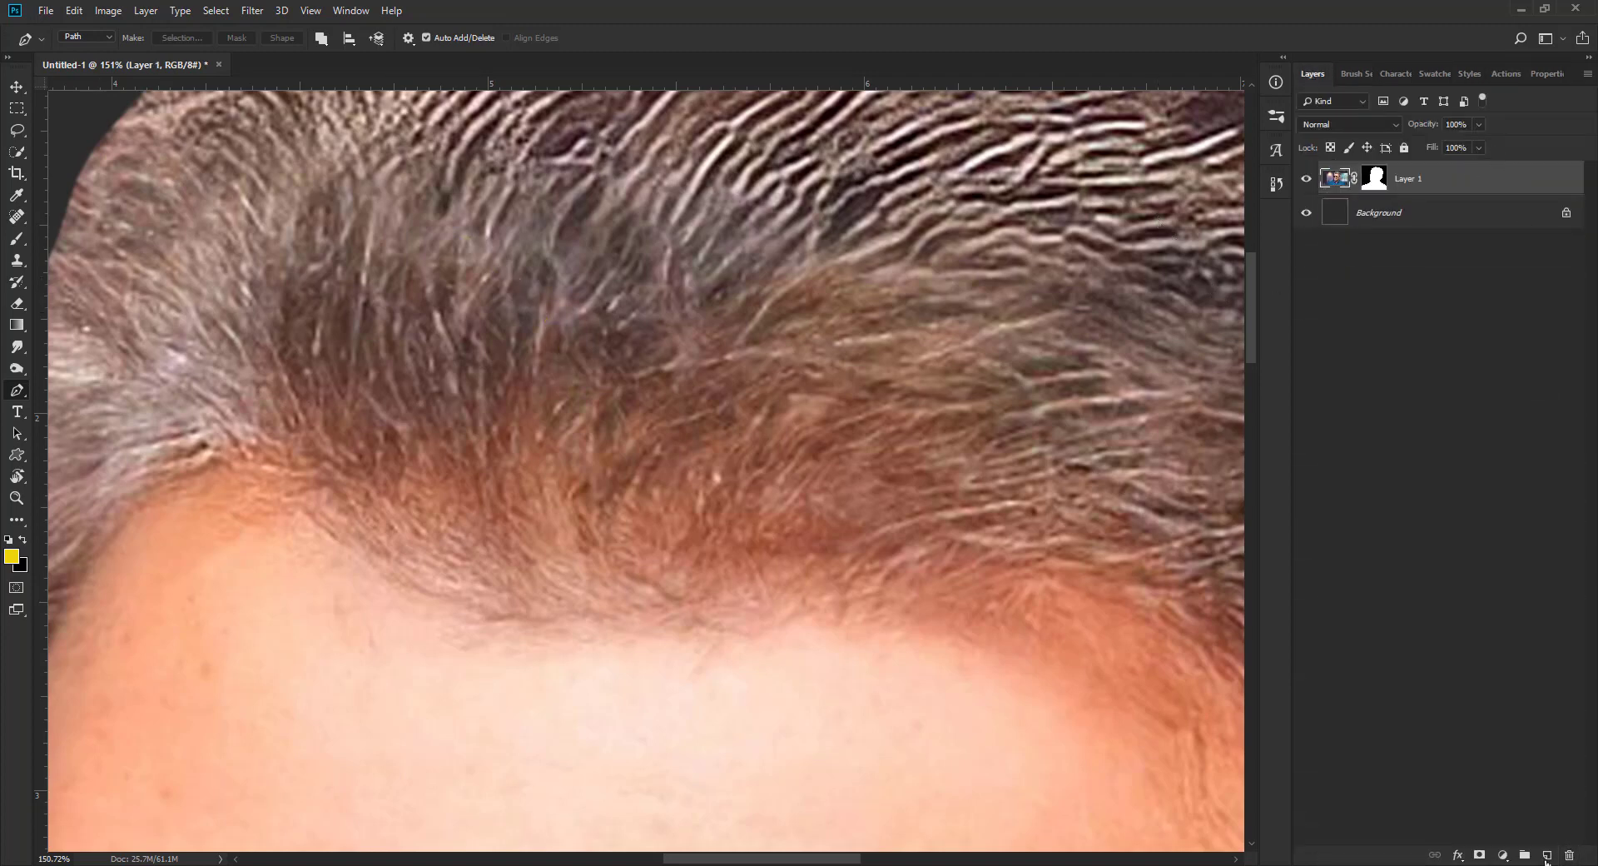
click(1547, 855)
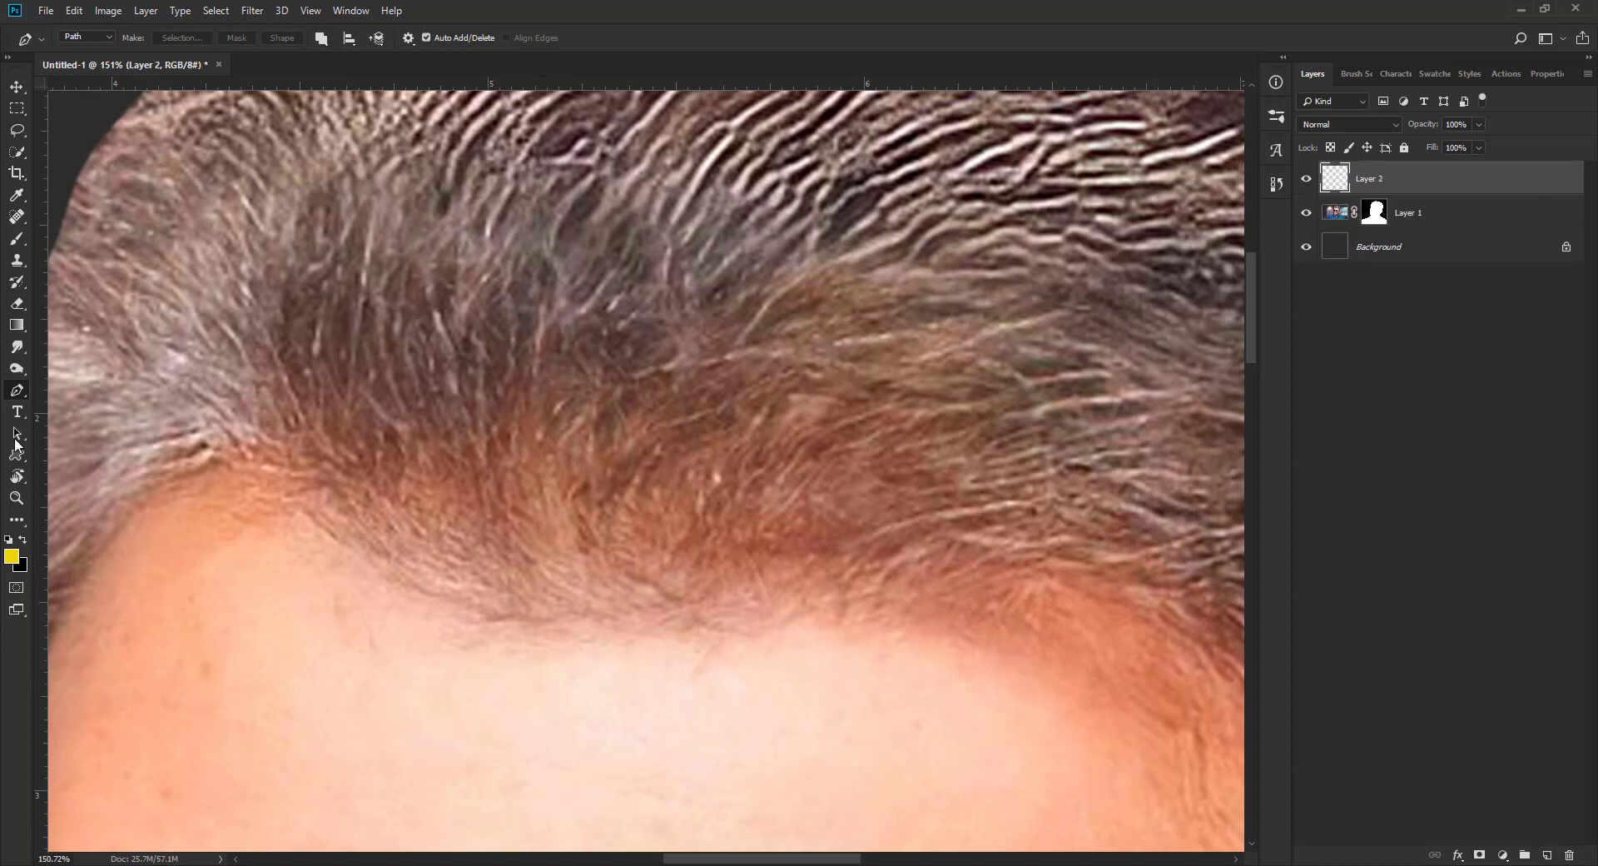
click(12, 556)
text(ffffff)
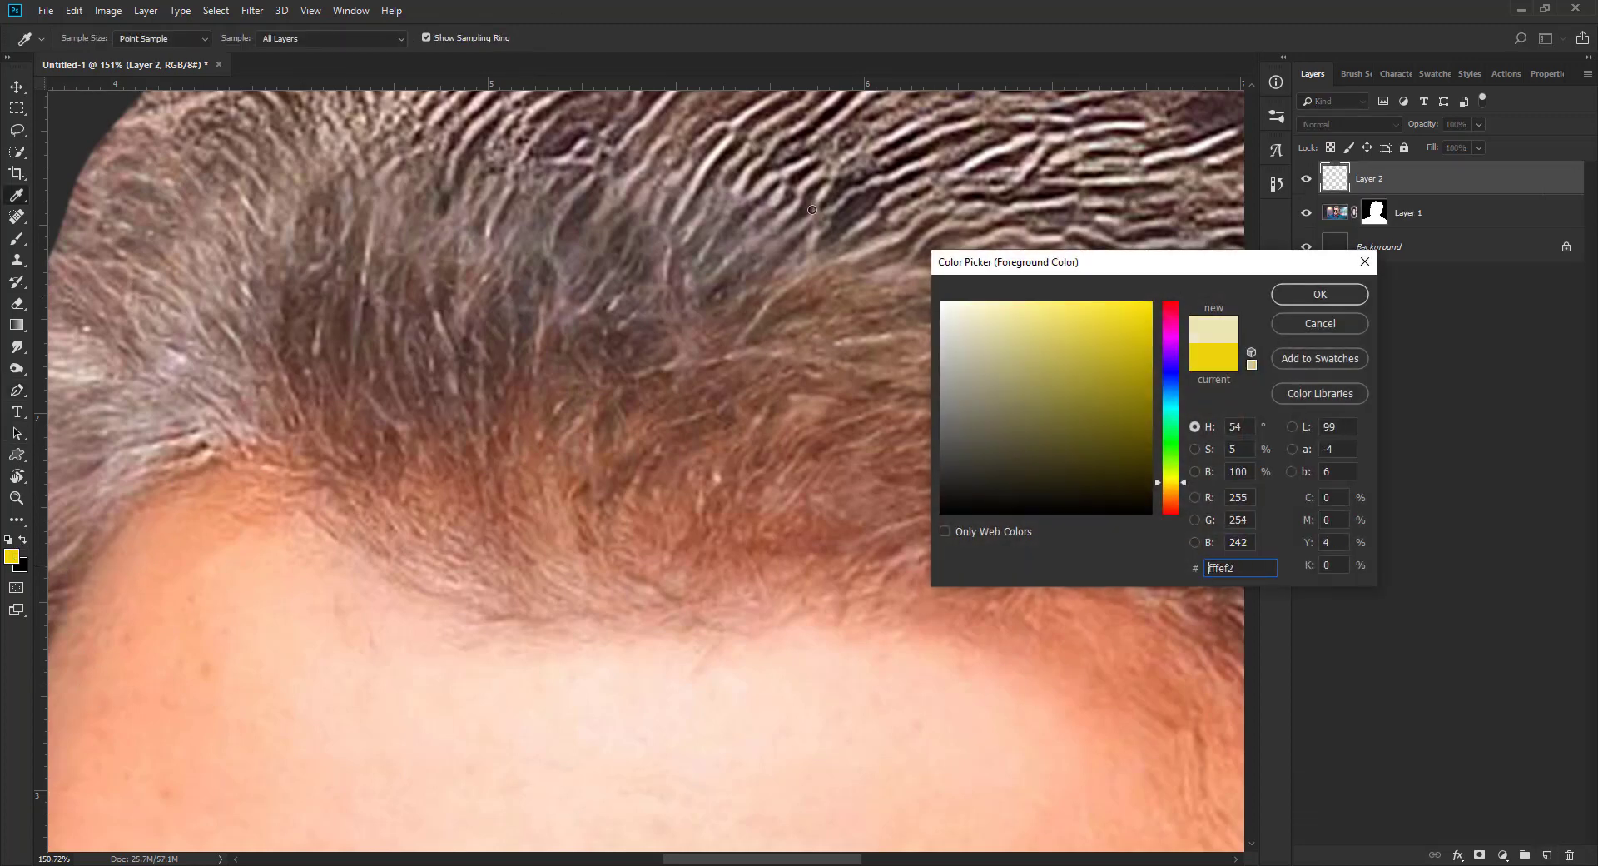
click(1303, 298)
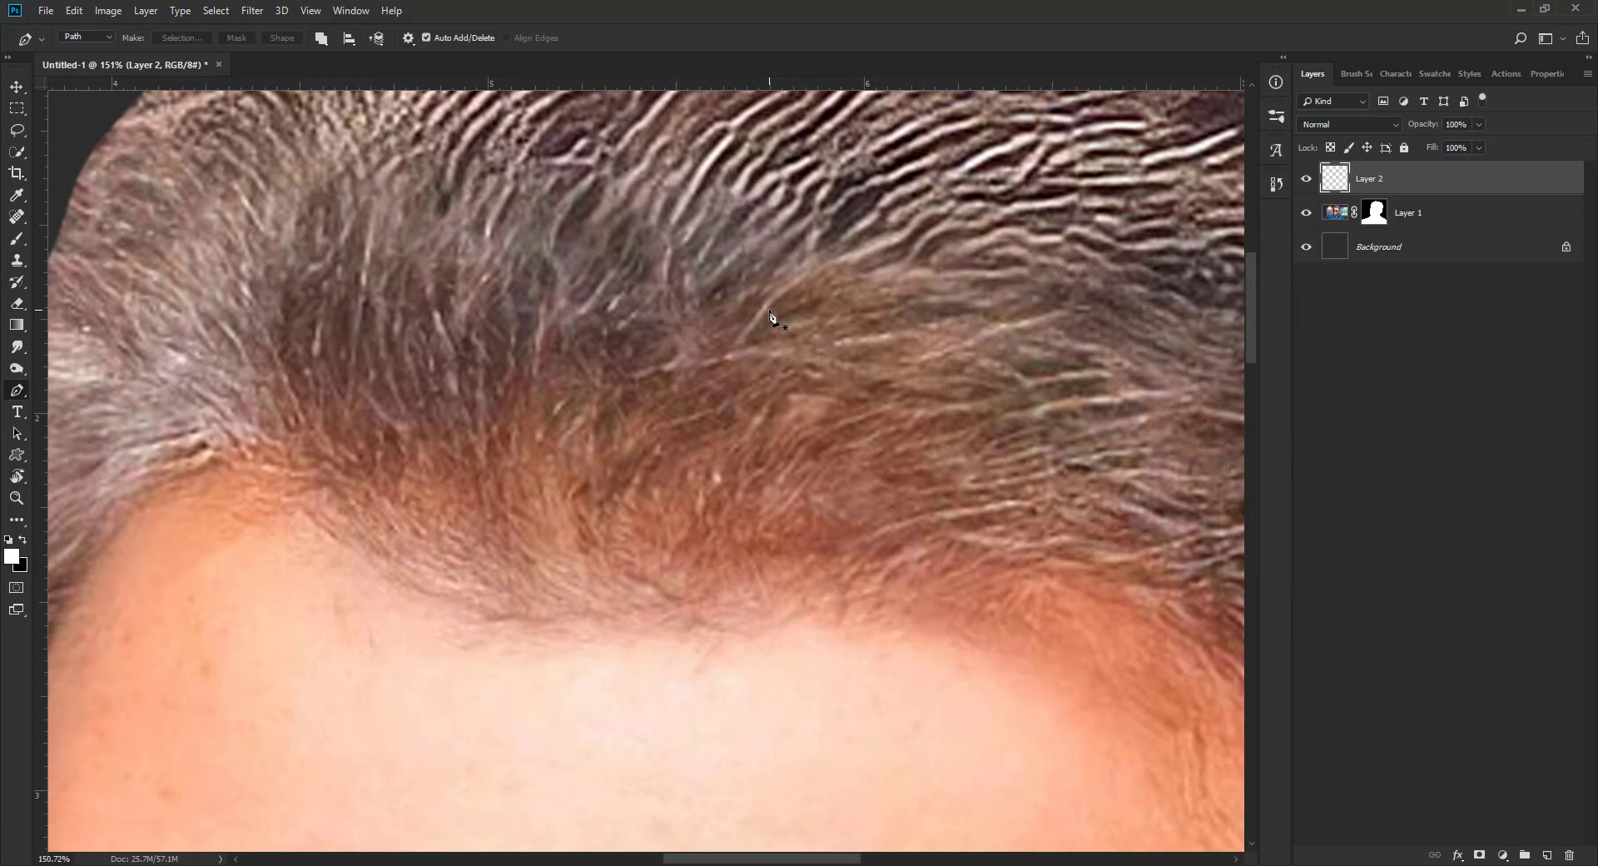
Step: Paint the first curved white strands over the dark front hair, drawing each with the Pen tool and running the stroke path action
key(r)
drag(712, 239, 721, 351)
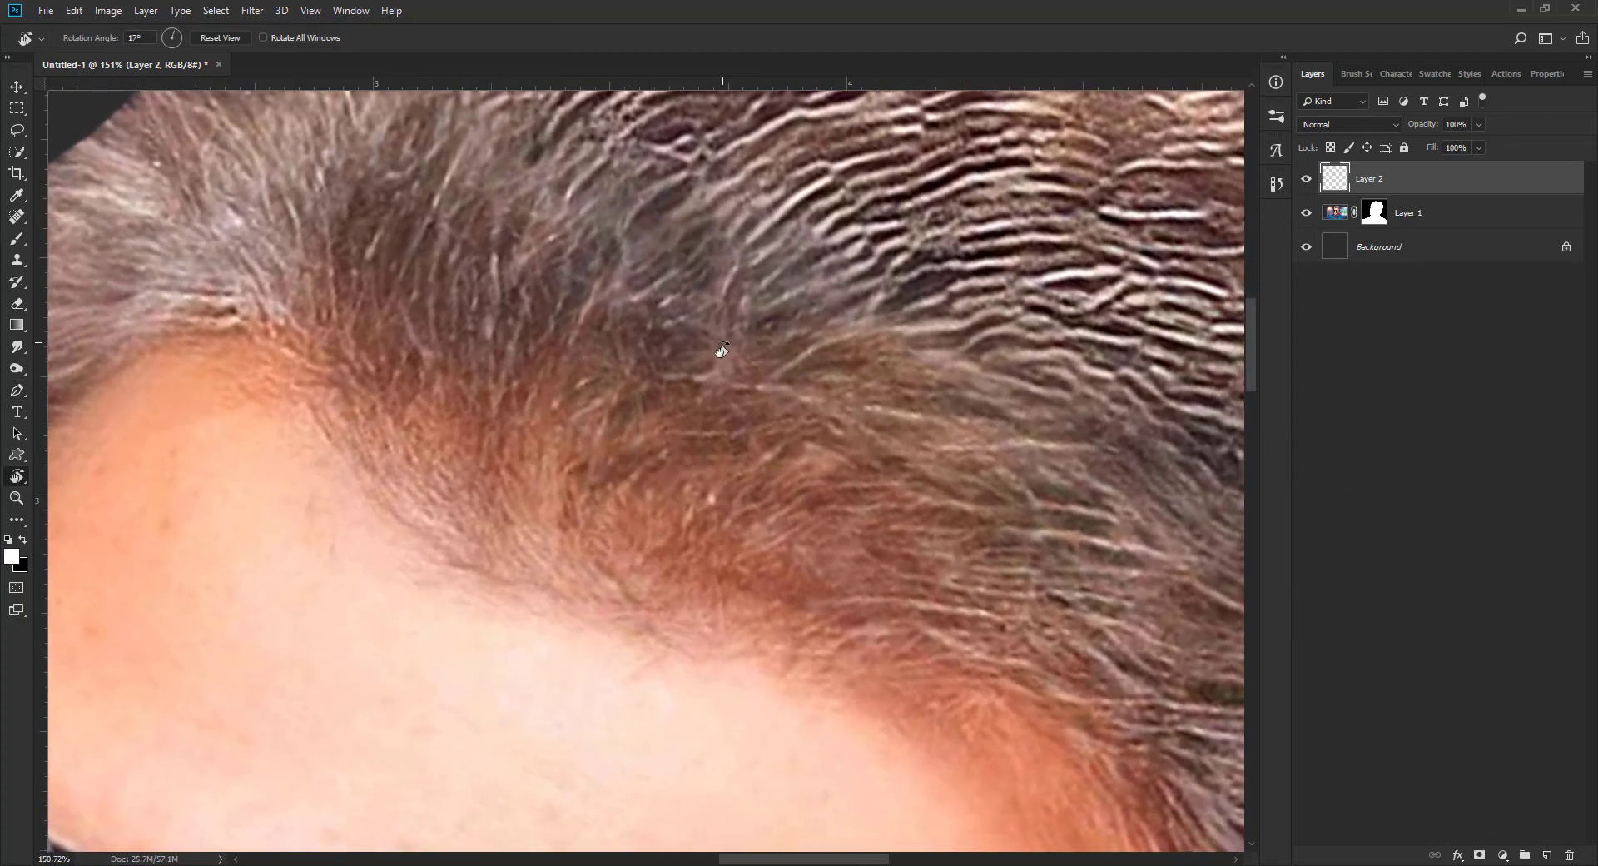
scroll(721, 349, down, 5)
scroll(721, 349, up, 2)
key(Escape)
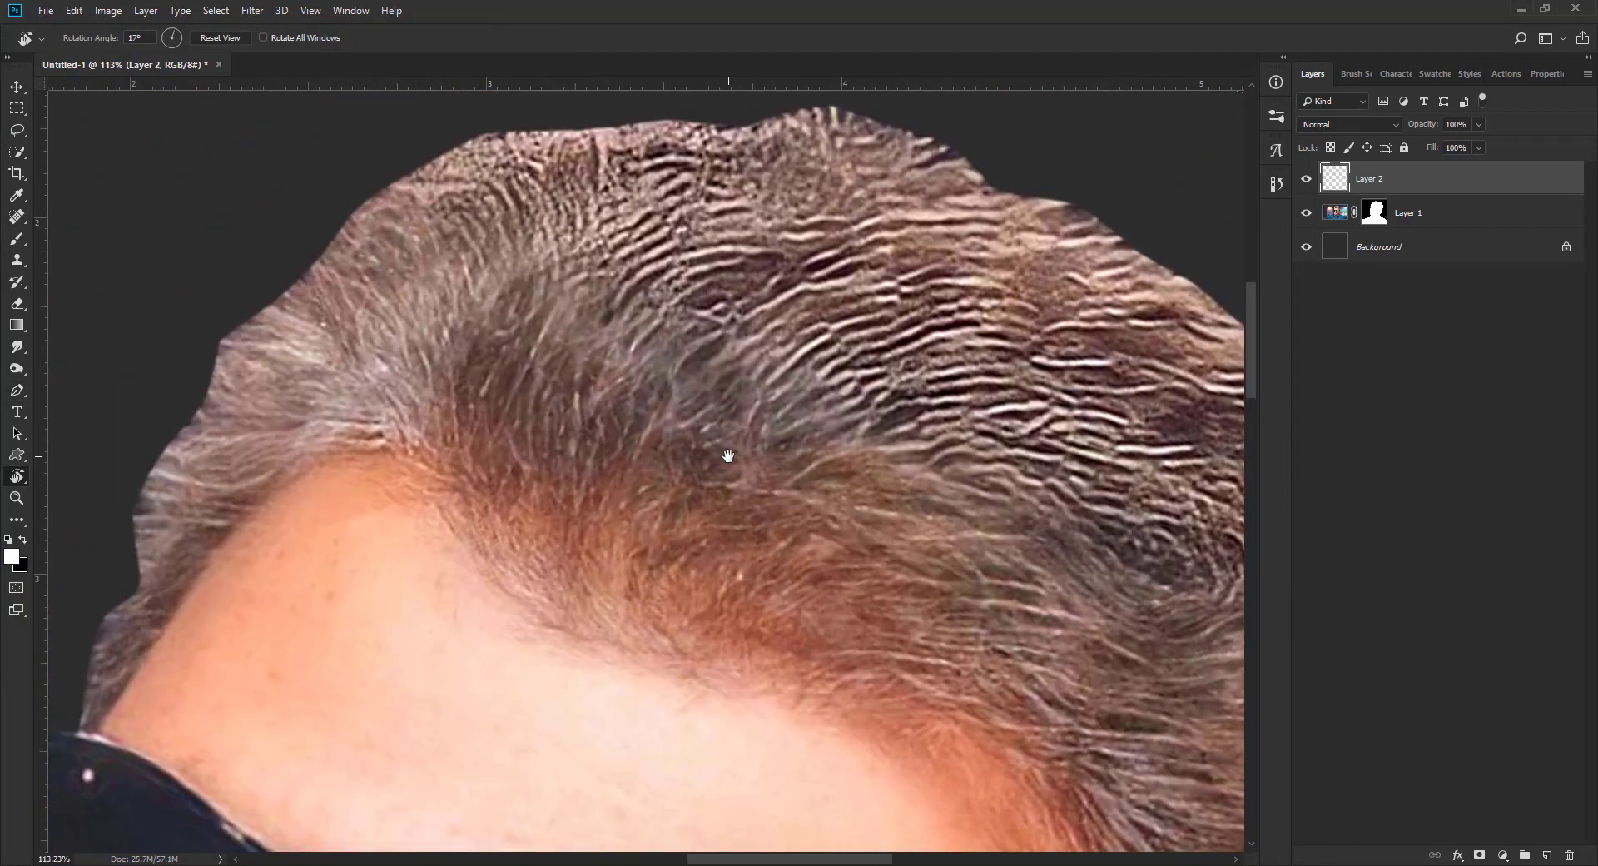
key(p)
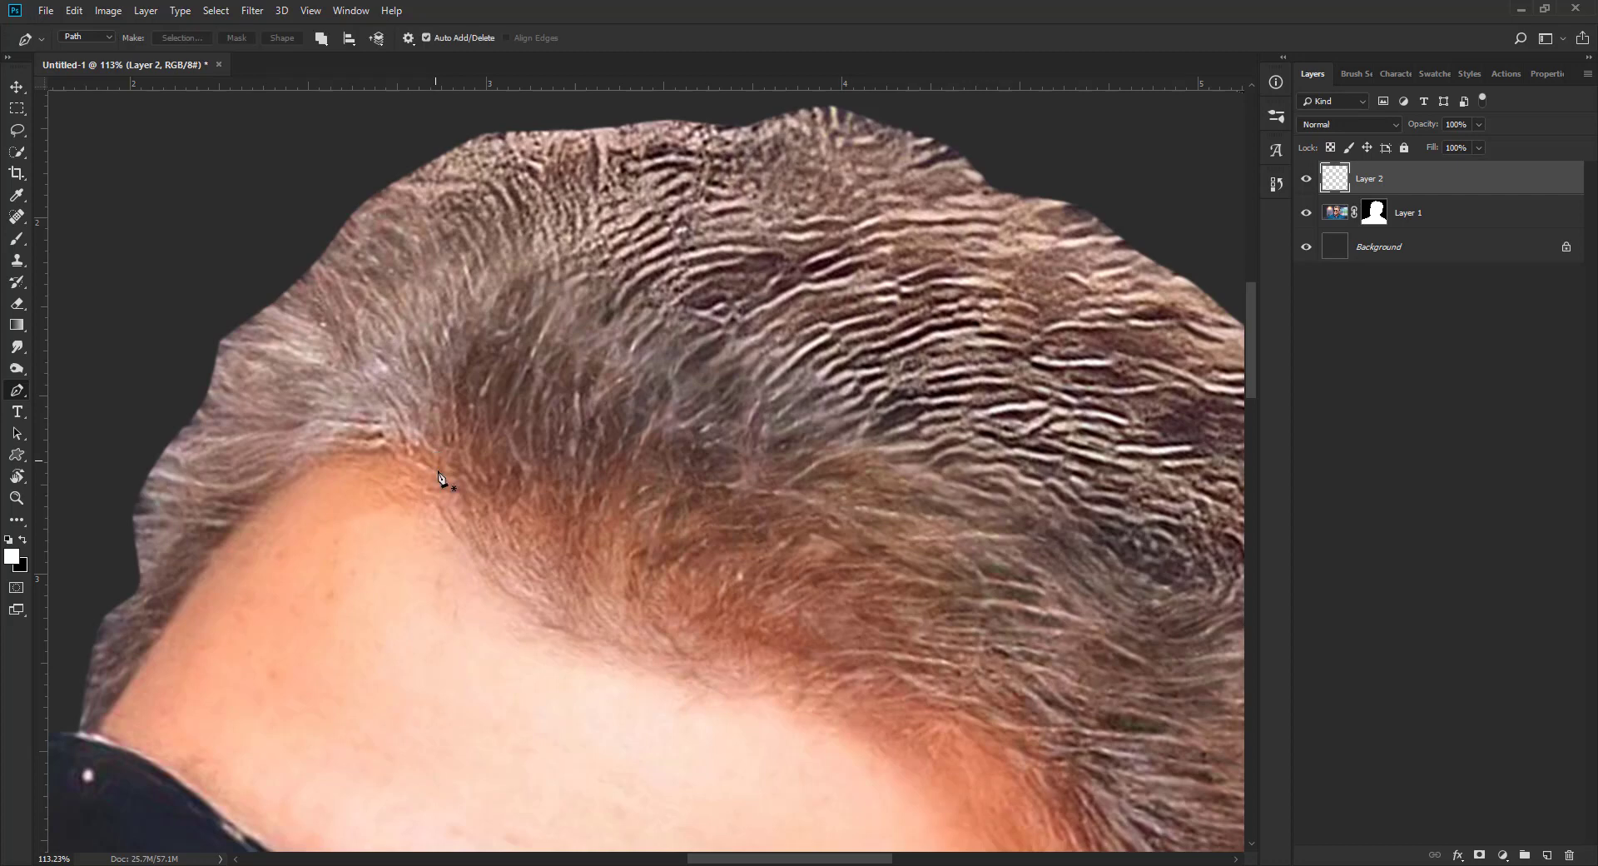
click(512, 492)
drag(801, 313, 714, 323)
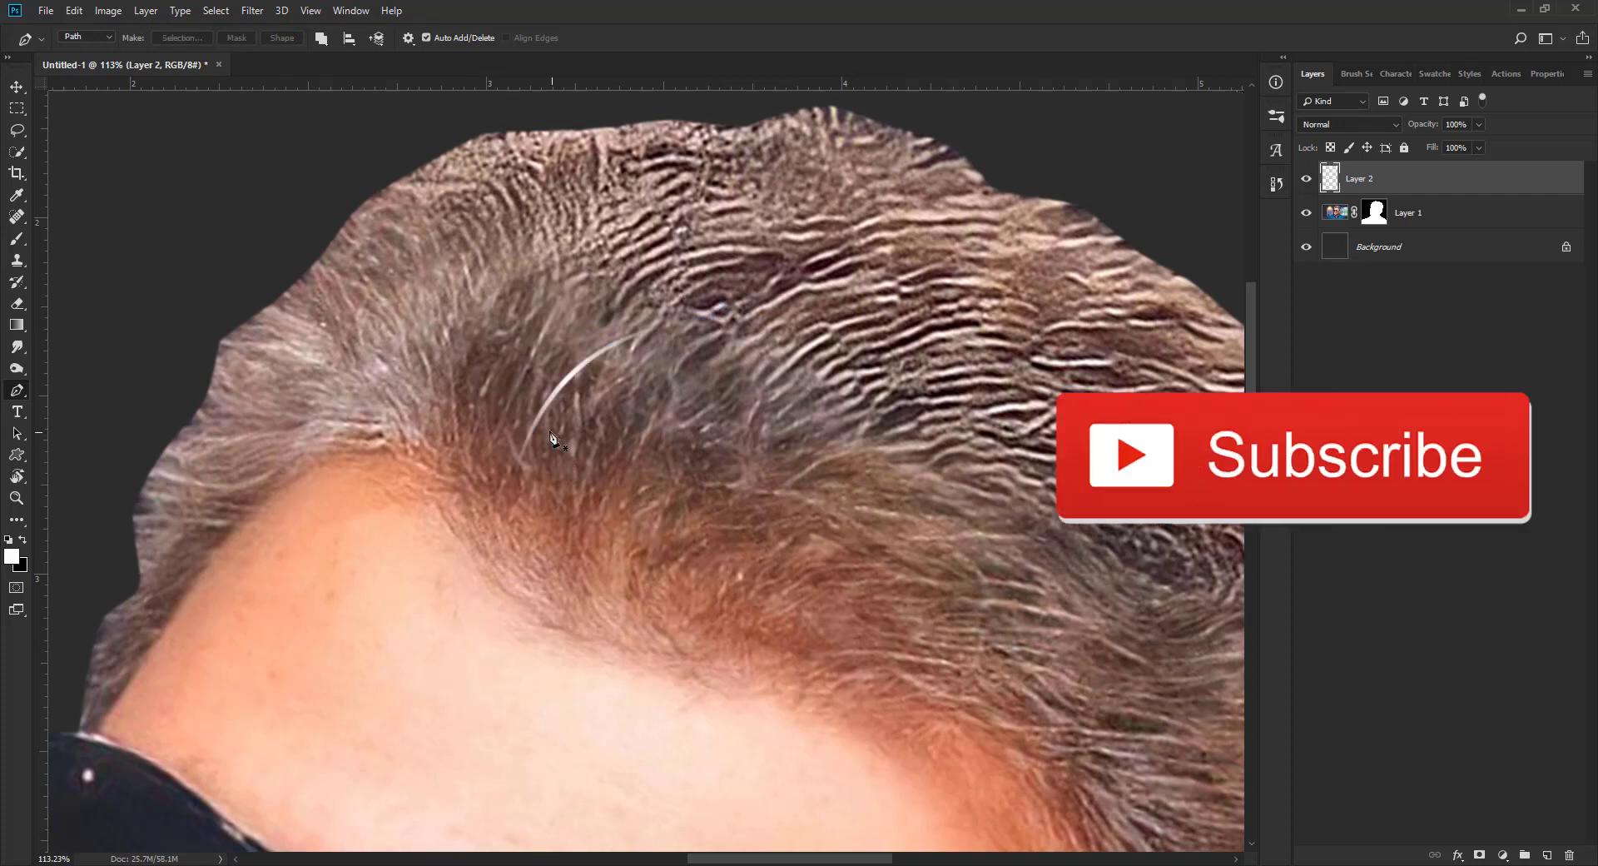
click(549, 431)
click(578, 417)
drag(821, 336, 827, 331)
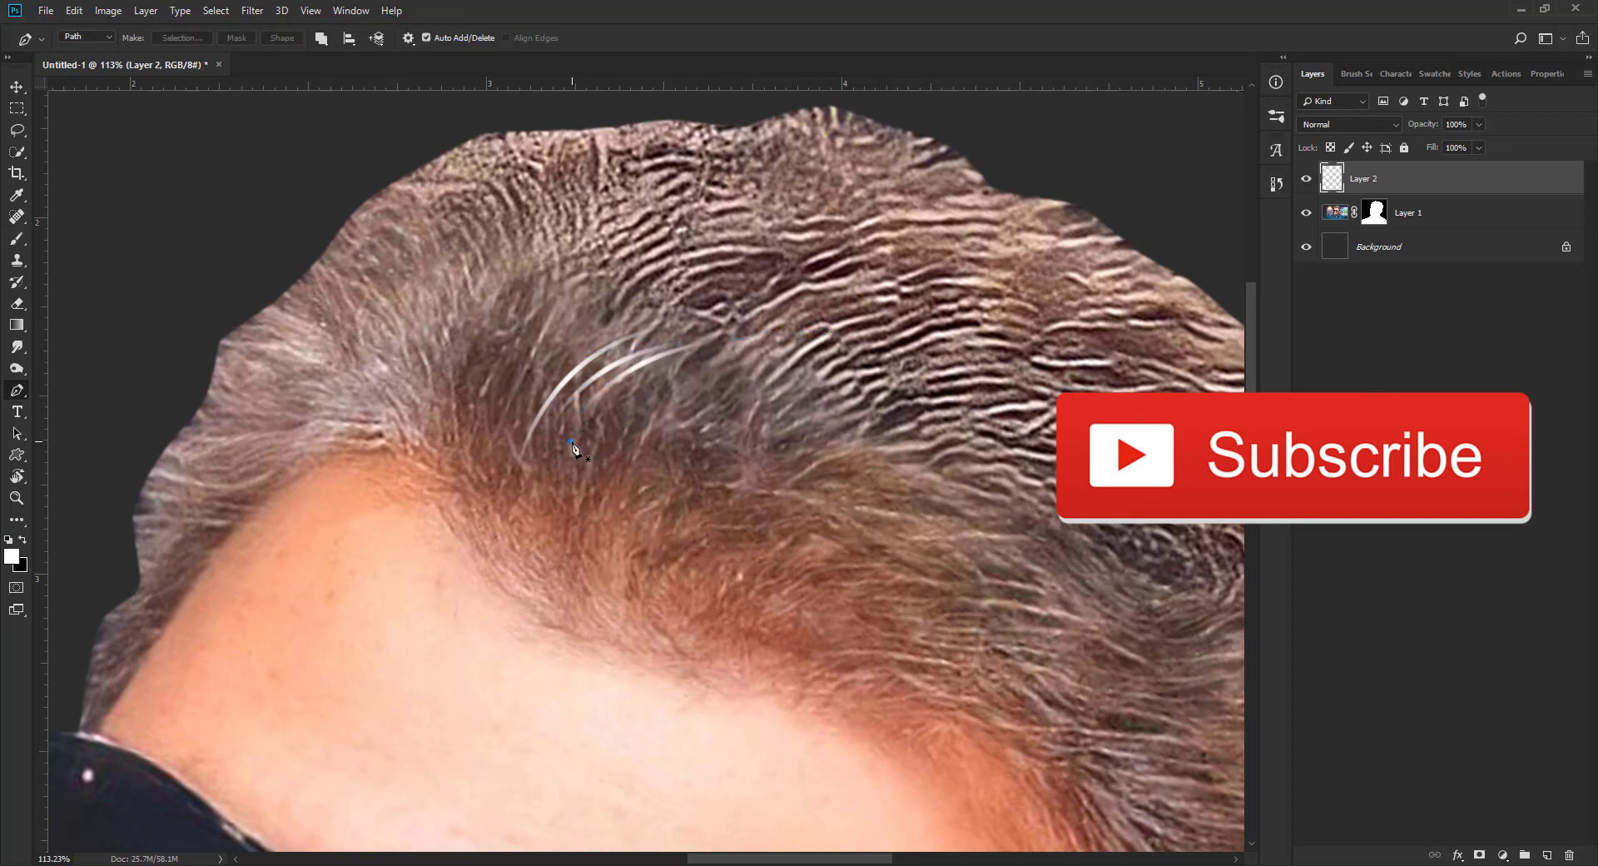
click(571, 441)
drag(719, 360, 725, 360)
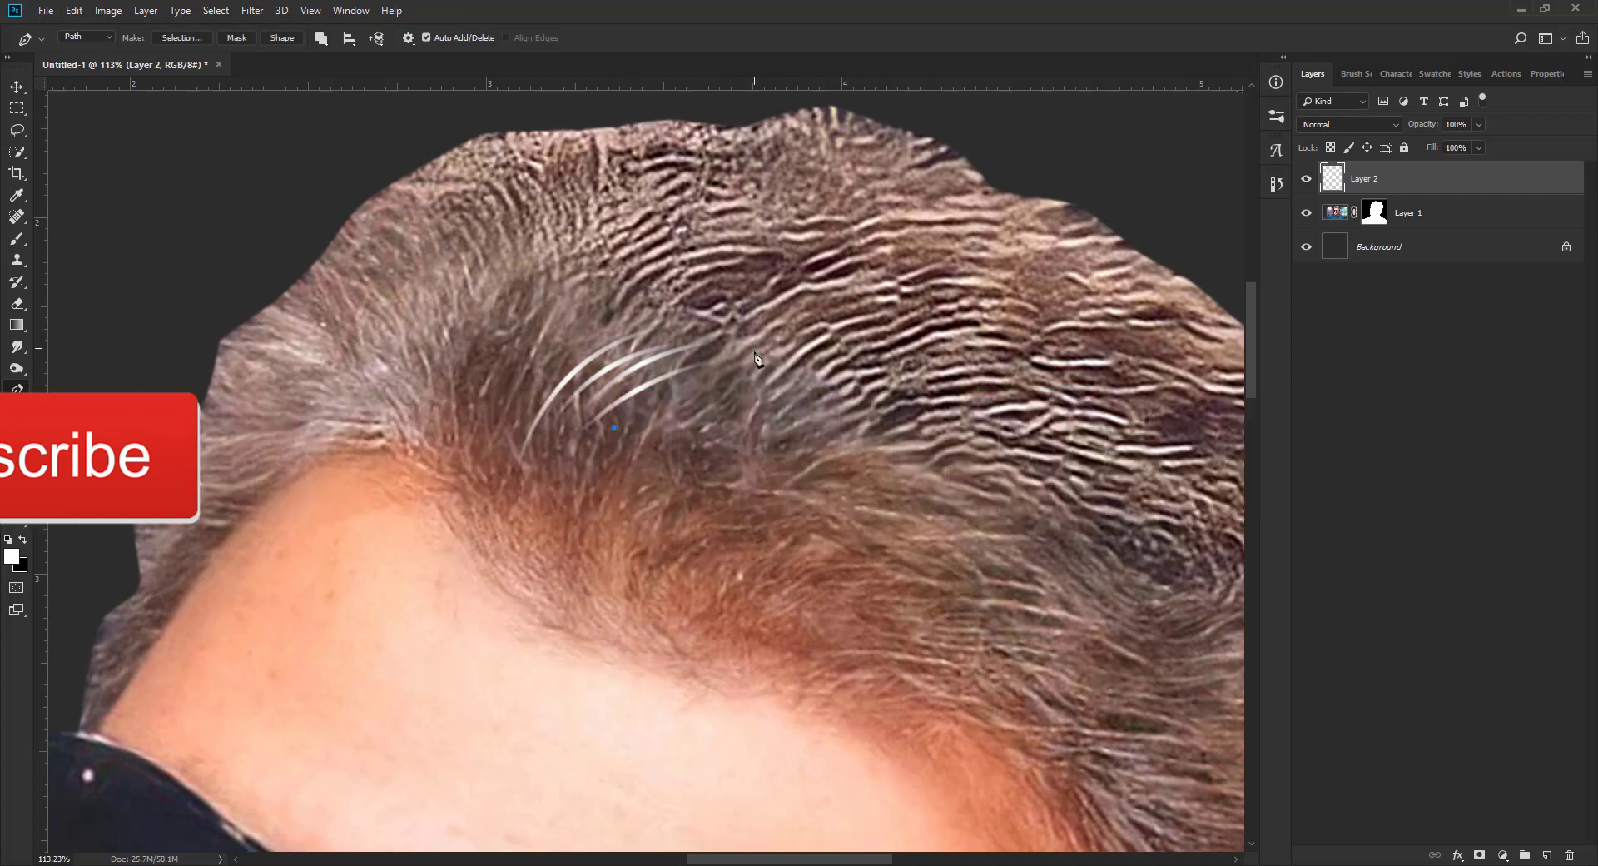
drag(726, 375, 738, 373)
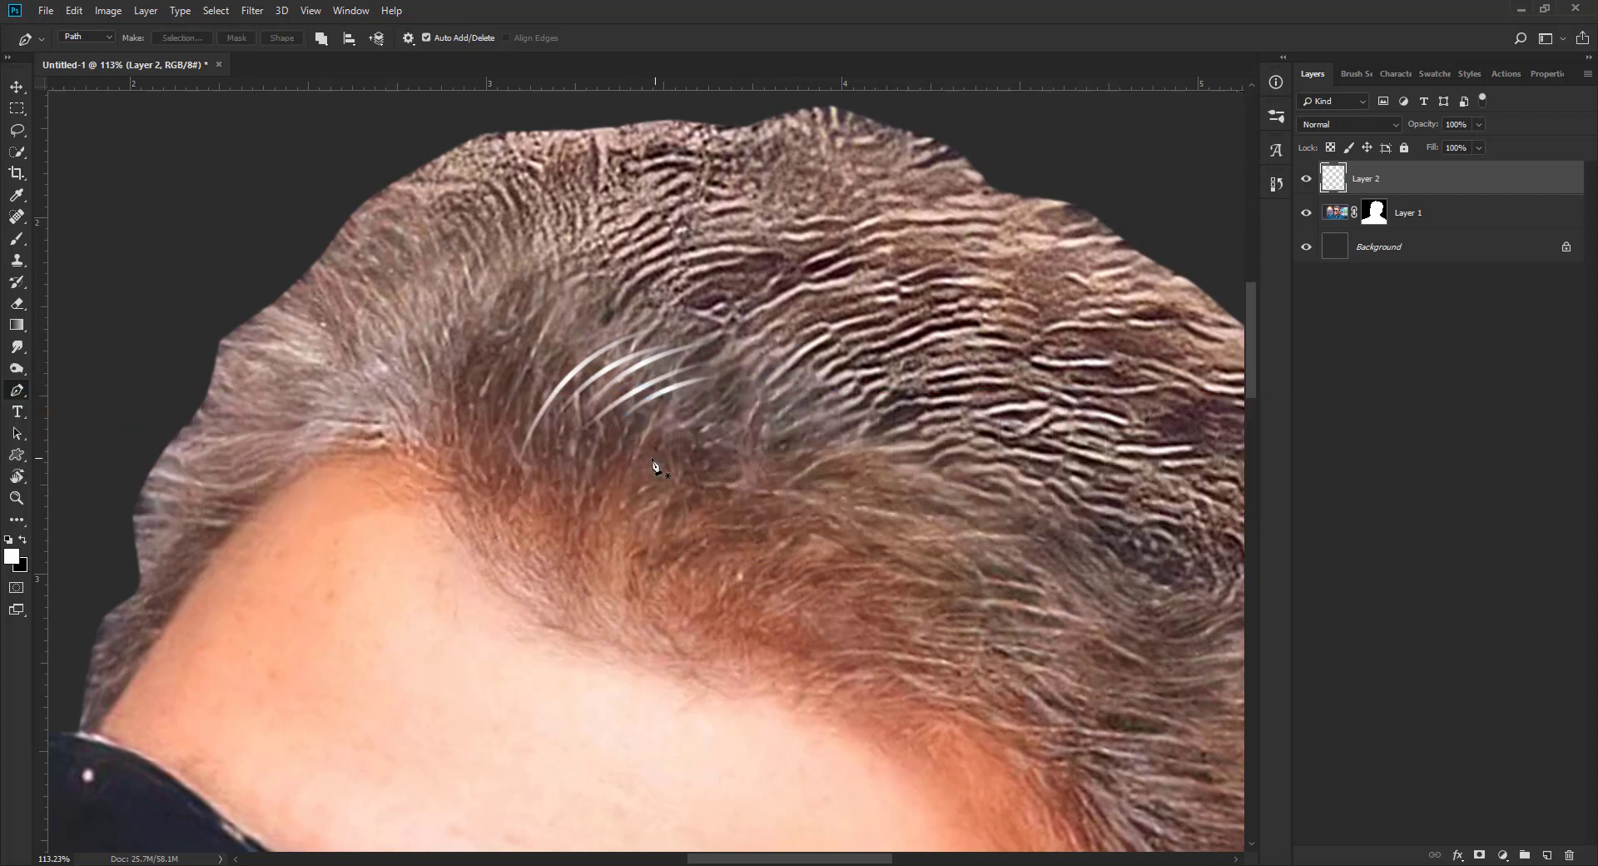
Step: Continue the row of curved white strands diagonally down toward the middle of the hairline with pen paths and the stroke path action
click(645, 440)
drag(750, 390, 842, 381)
key(F2)
click(613, 500)
drag(744, 398, 849, 374)
key(F2)
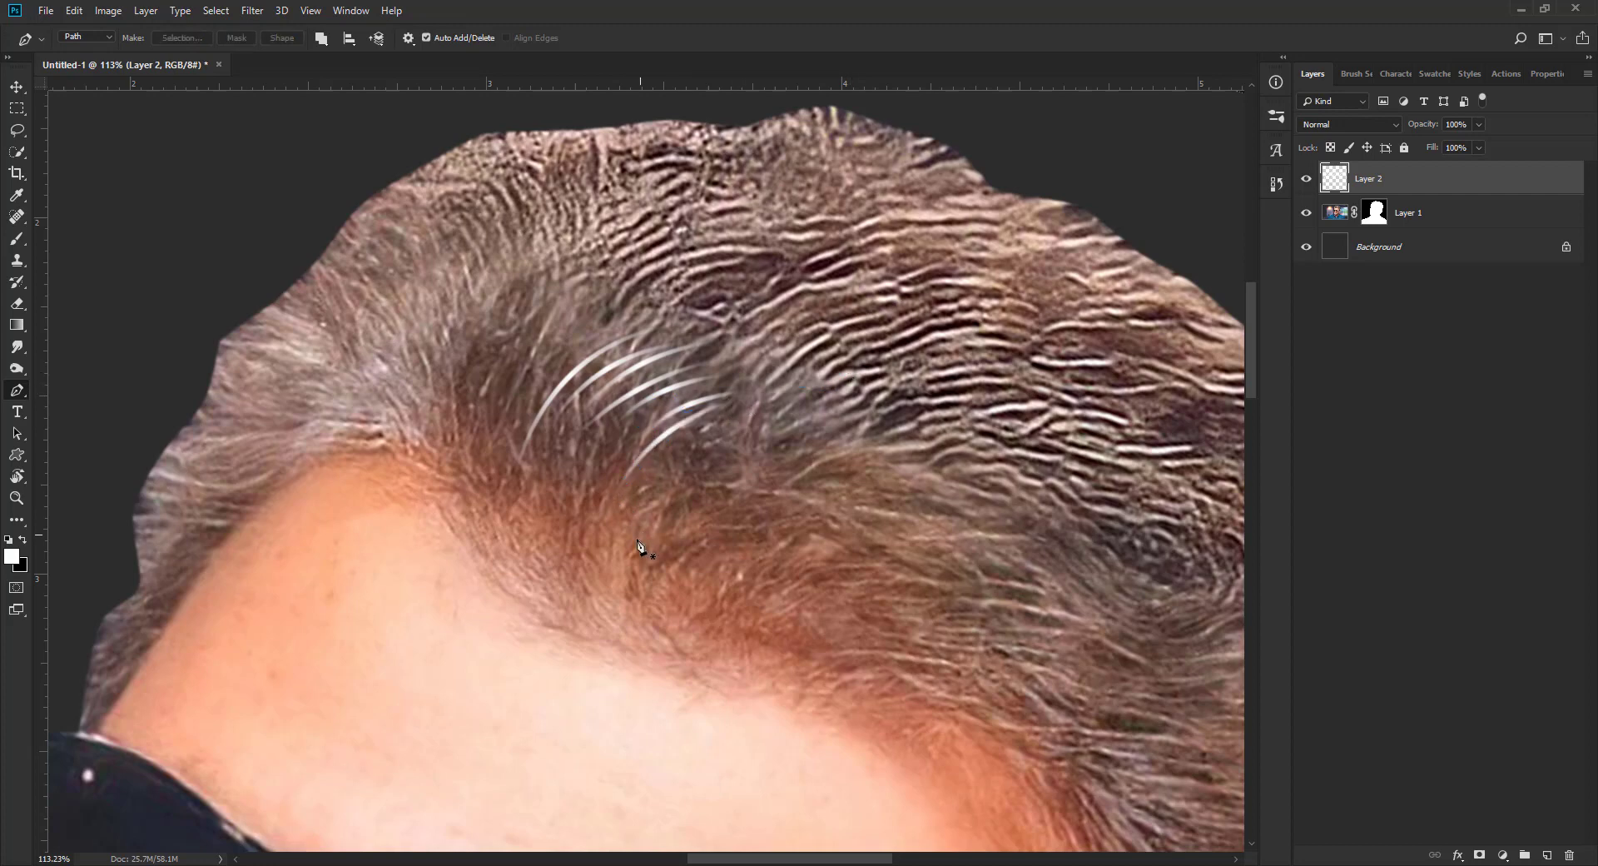
click(626, 547)
drag(768, 408, 779, 409)
key(F2)
click(649, 517)
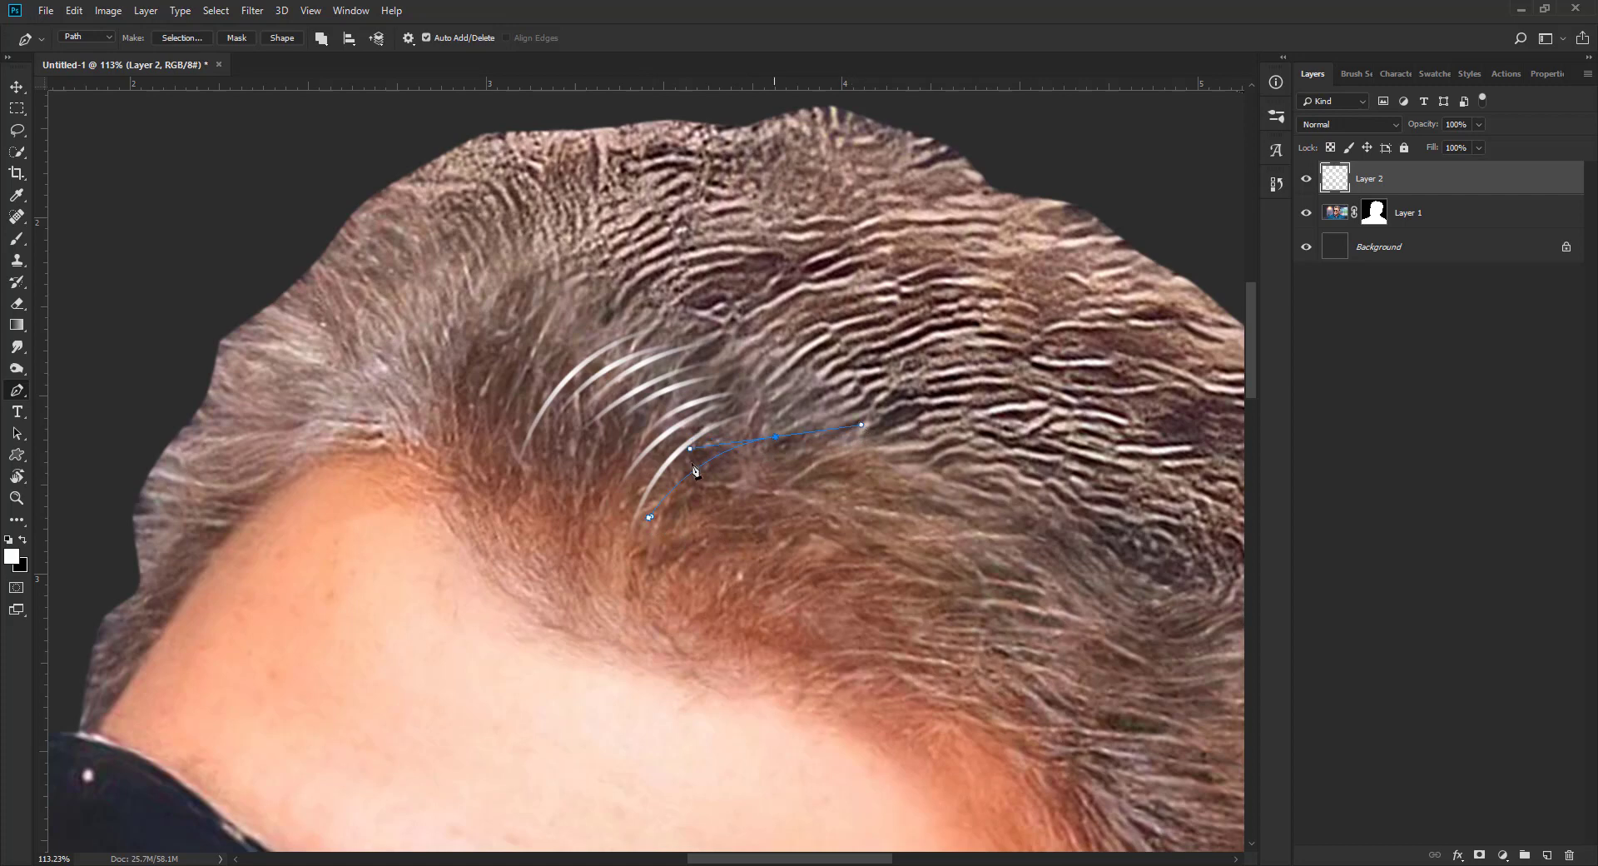
key(F2)
click(656, 491)
drag(775, 428, 809, 423)
key(F2)
Step: Extend the lower end of the row with more white strands sweeping back over the reddish front hair
drag(683, 549, 692, 541)
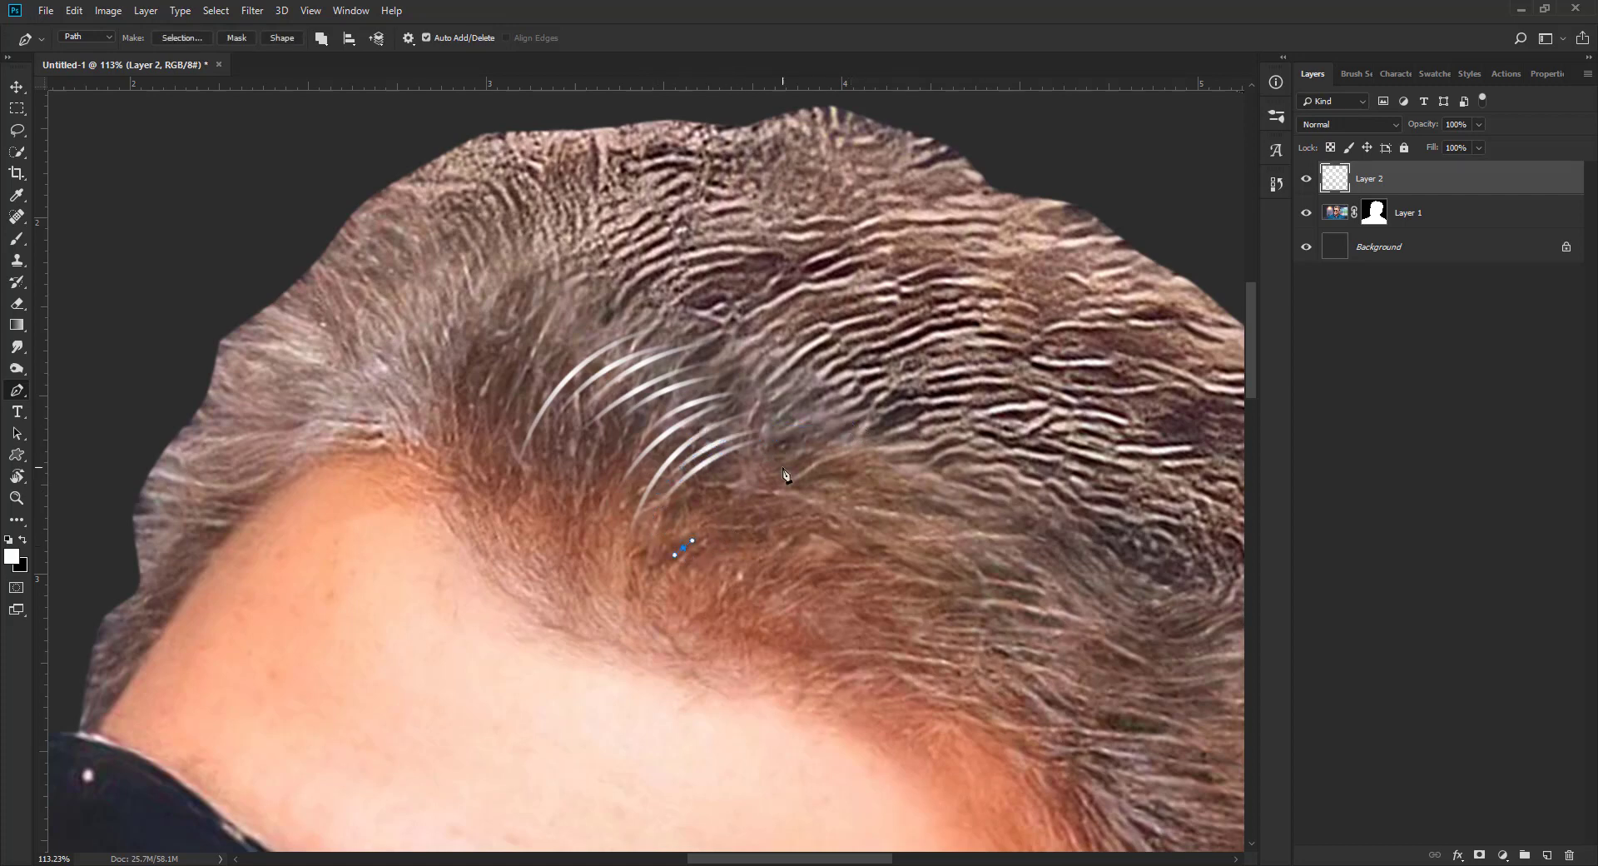
key(F2)
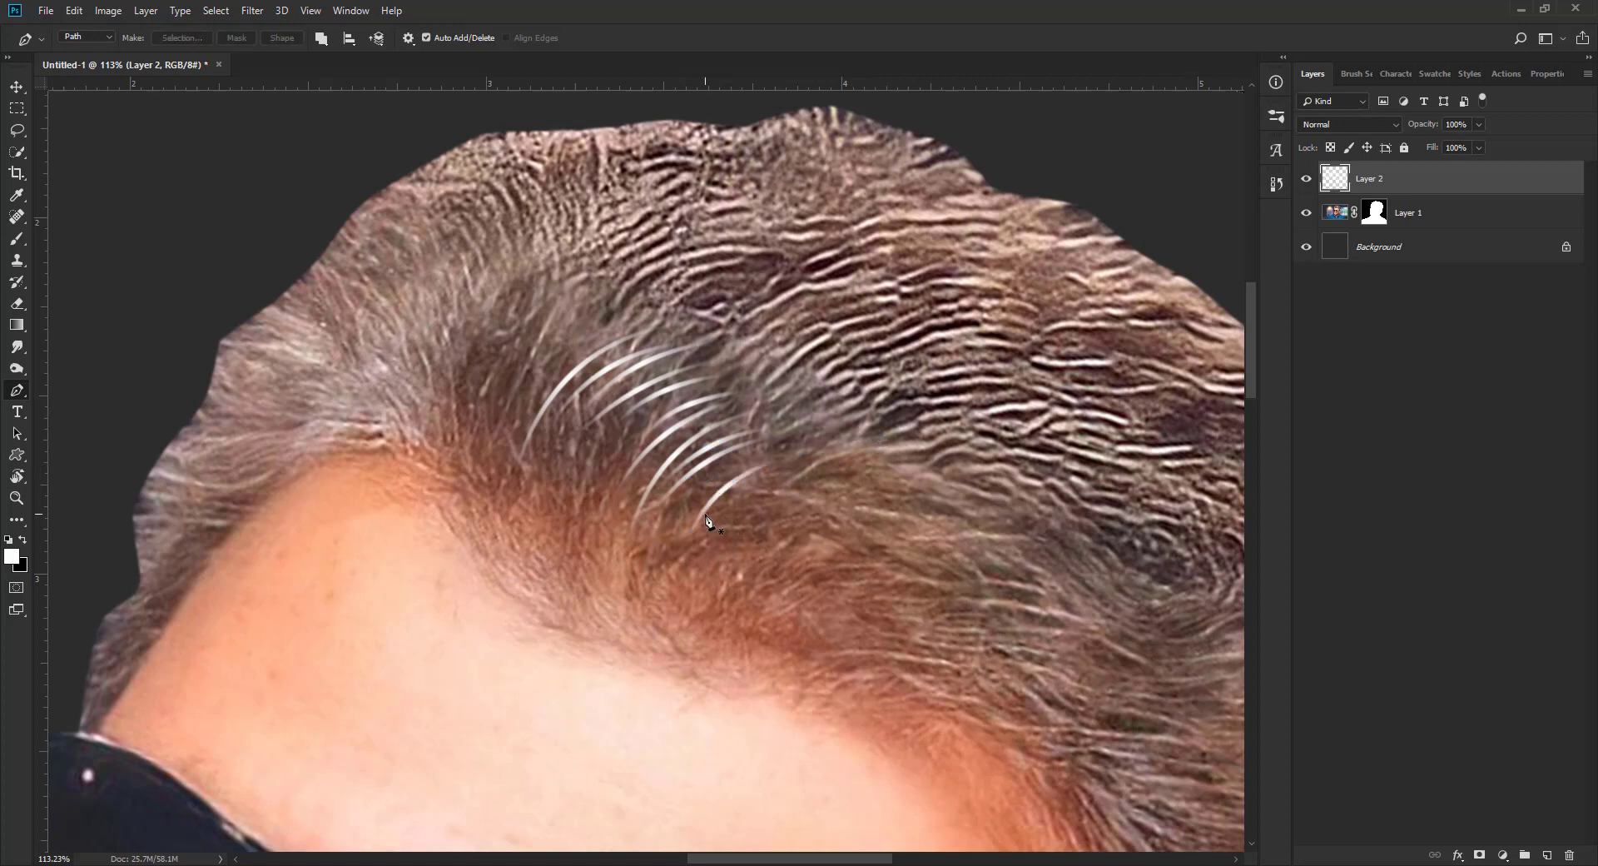
click(695, 506)
drag(873, 444, 949, 443)
key(F2)
click(736, 507)
key(F2)
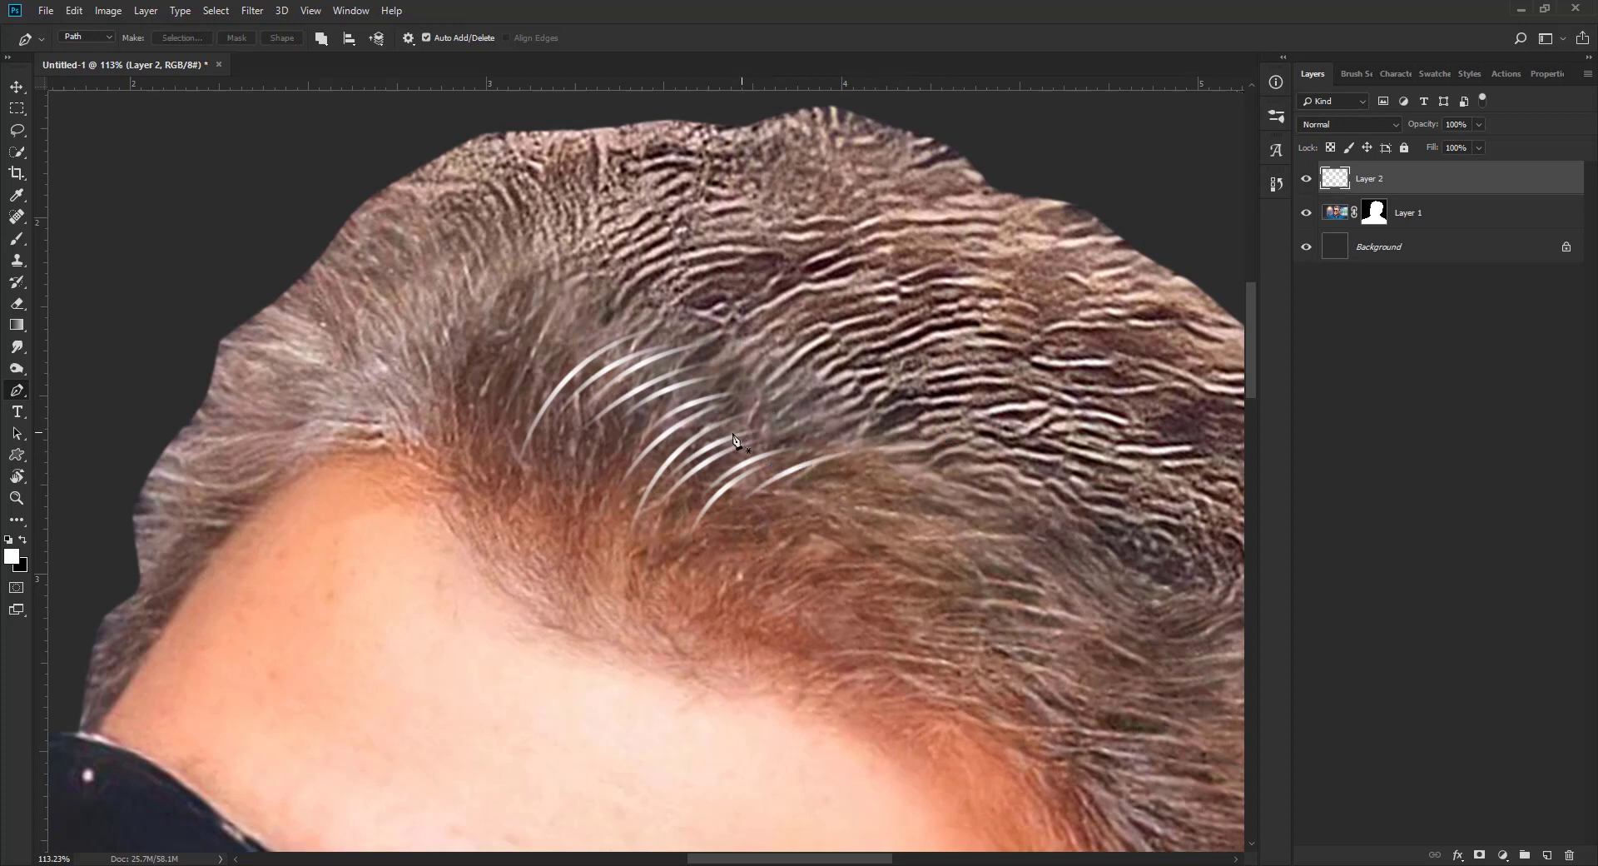
Step: Fill the gaps in the middle and upper part of the row with additional long white strands
click(689, 453)
drag(832, 405, 910, 403)
key(F2)
click(606, 457)
drag(819, 382, 1006, 375)
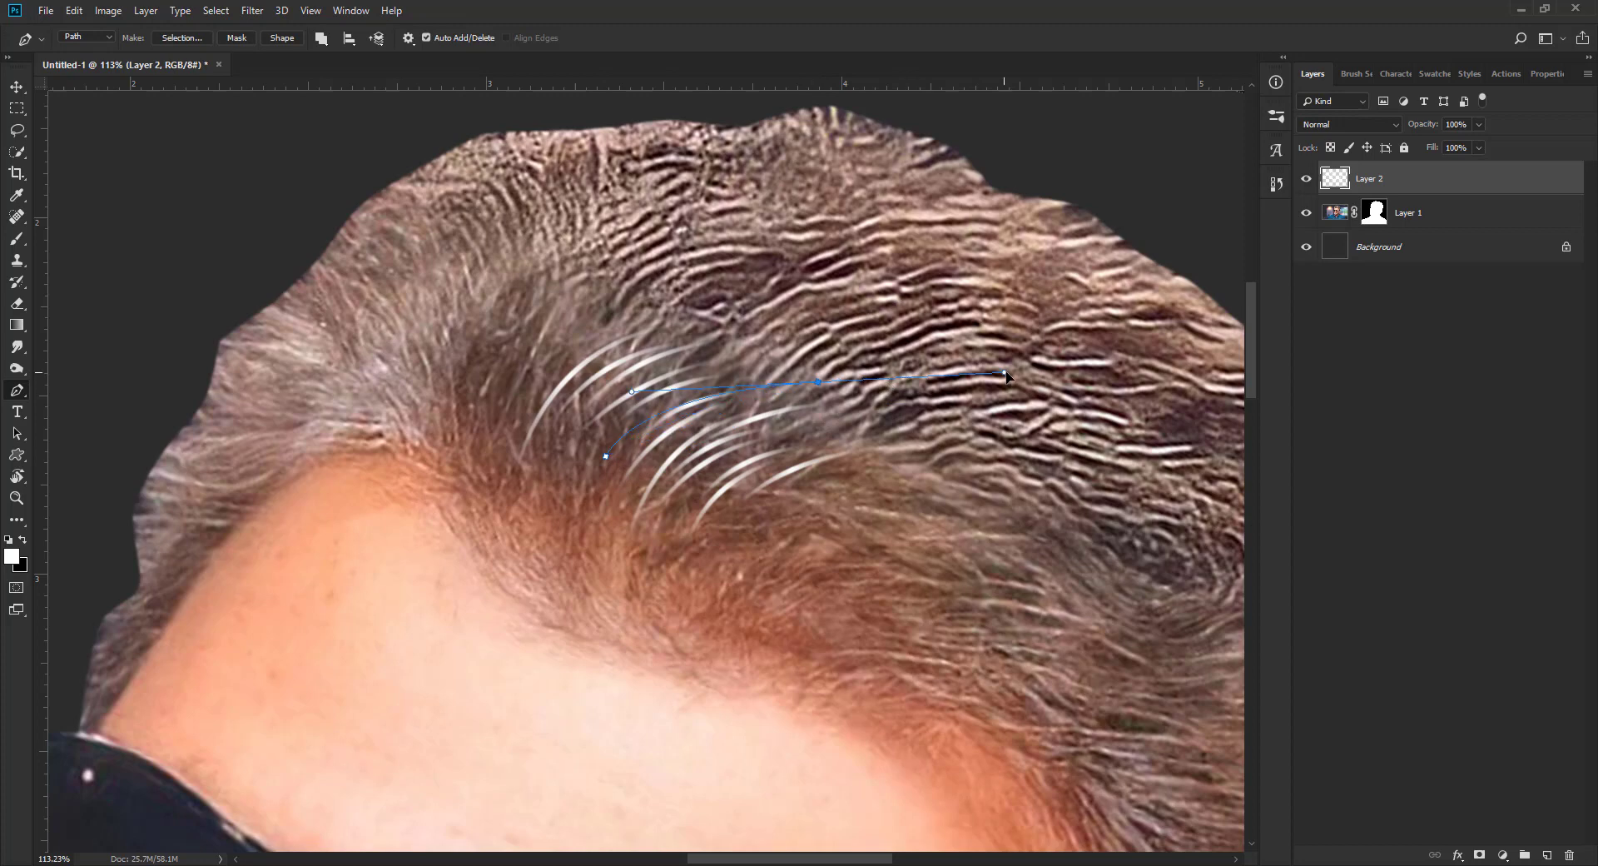
key(F2)
click(535, 454)
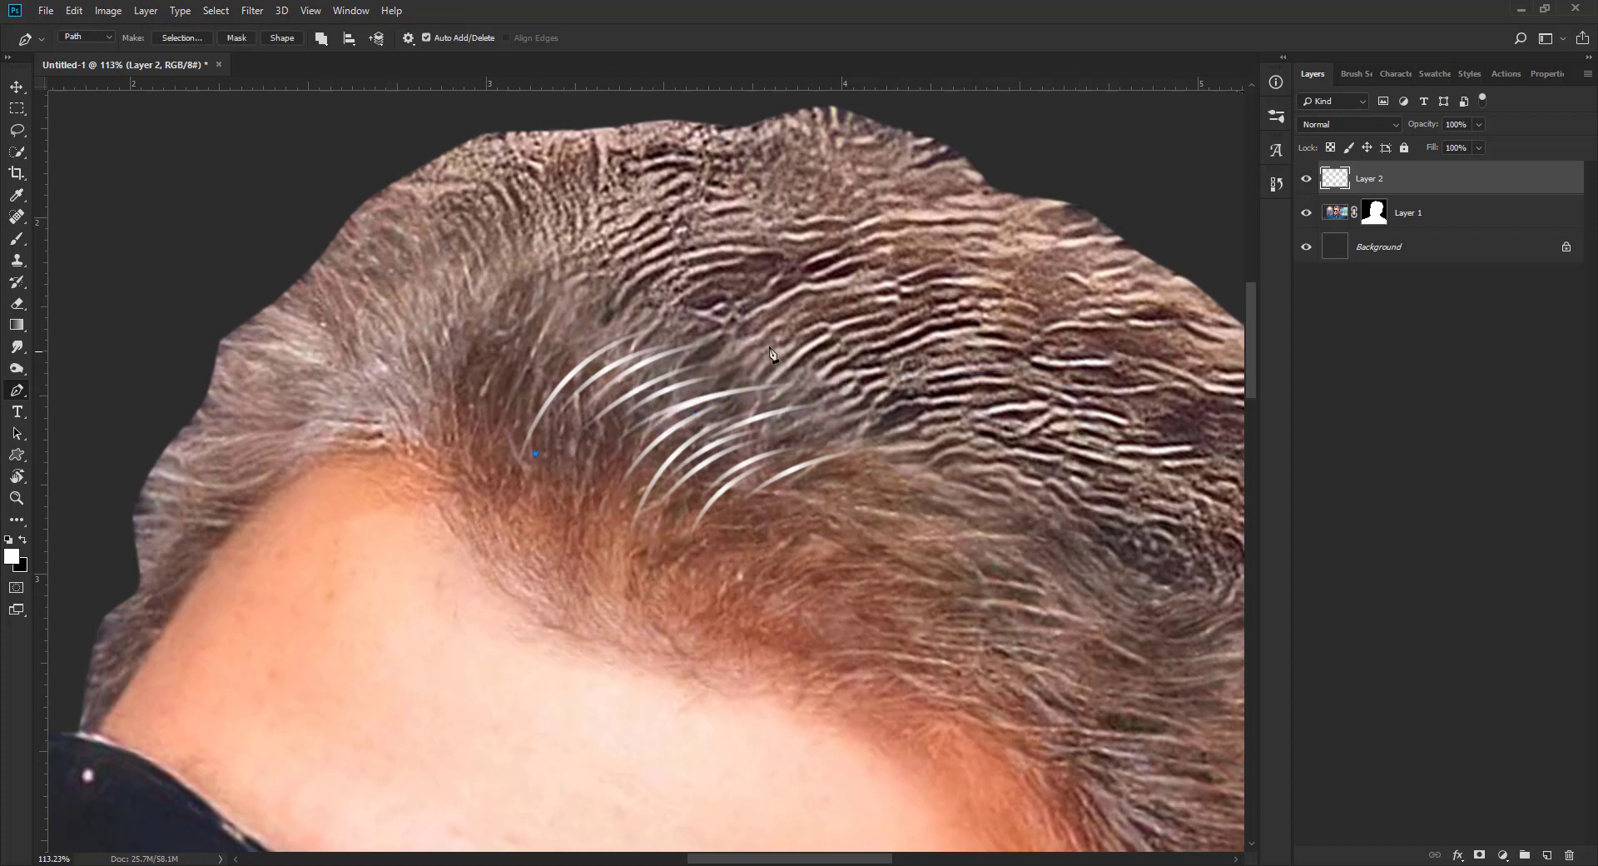
drag(770, 345, 857, 359)
key(F2)
click(535, 402)
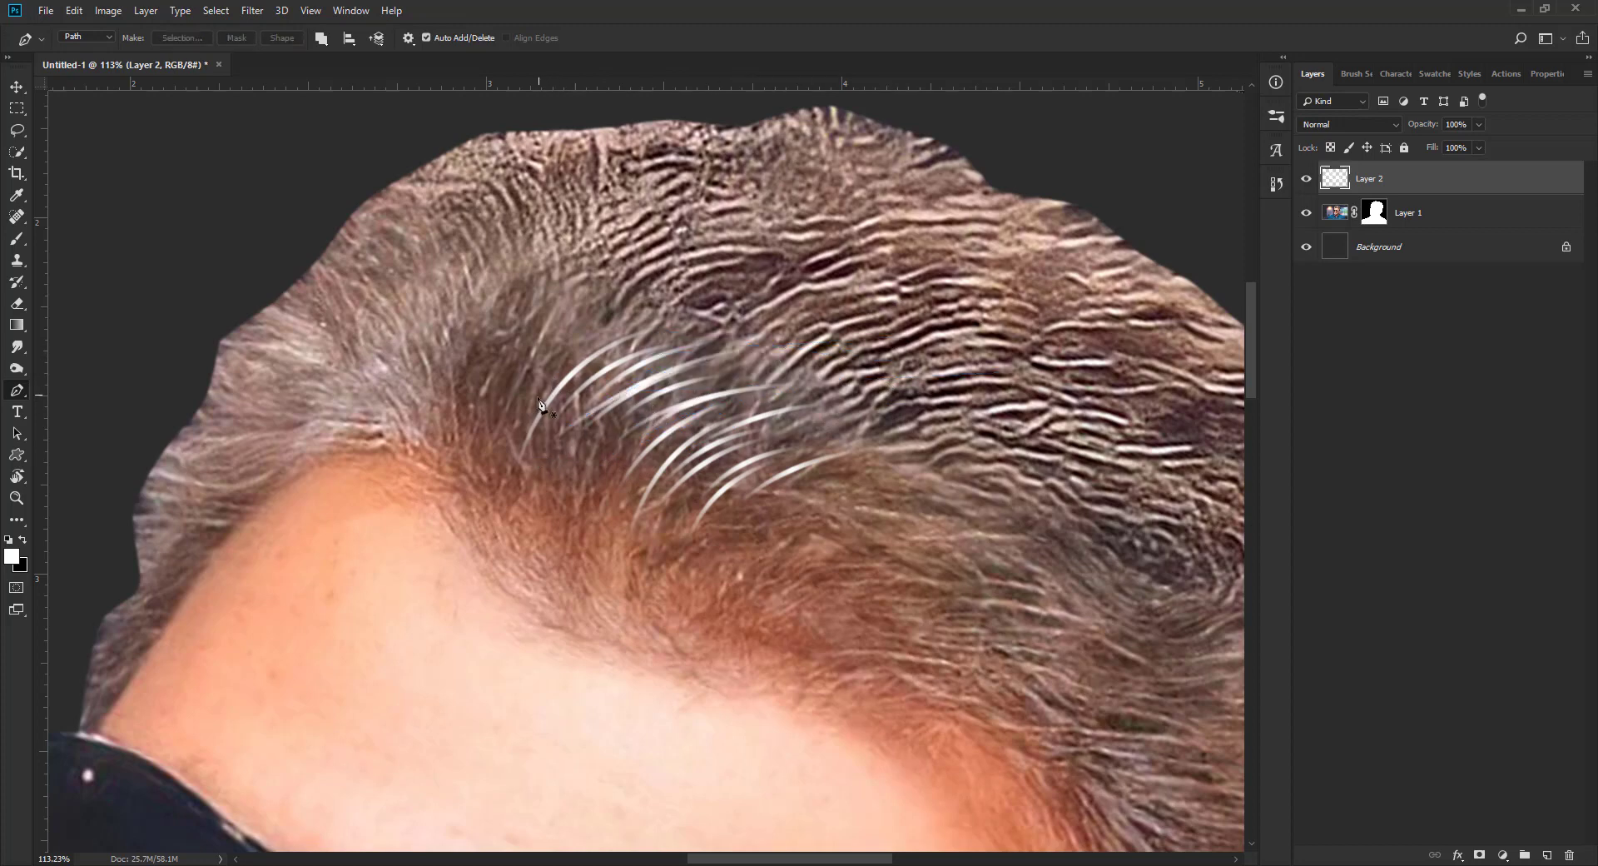
drag(661, 333, 820, 310)
key(F2)
Step: Draw another white strand across the upper part of the cluster, undoing the stray anchor point before stroking the path
click(565, 397)
drag(754, 326, 874, 329)
click(760, 535)
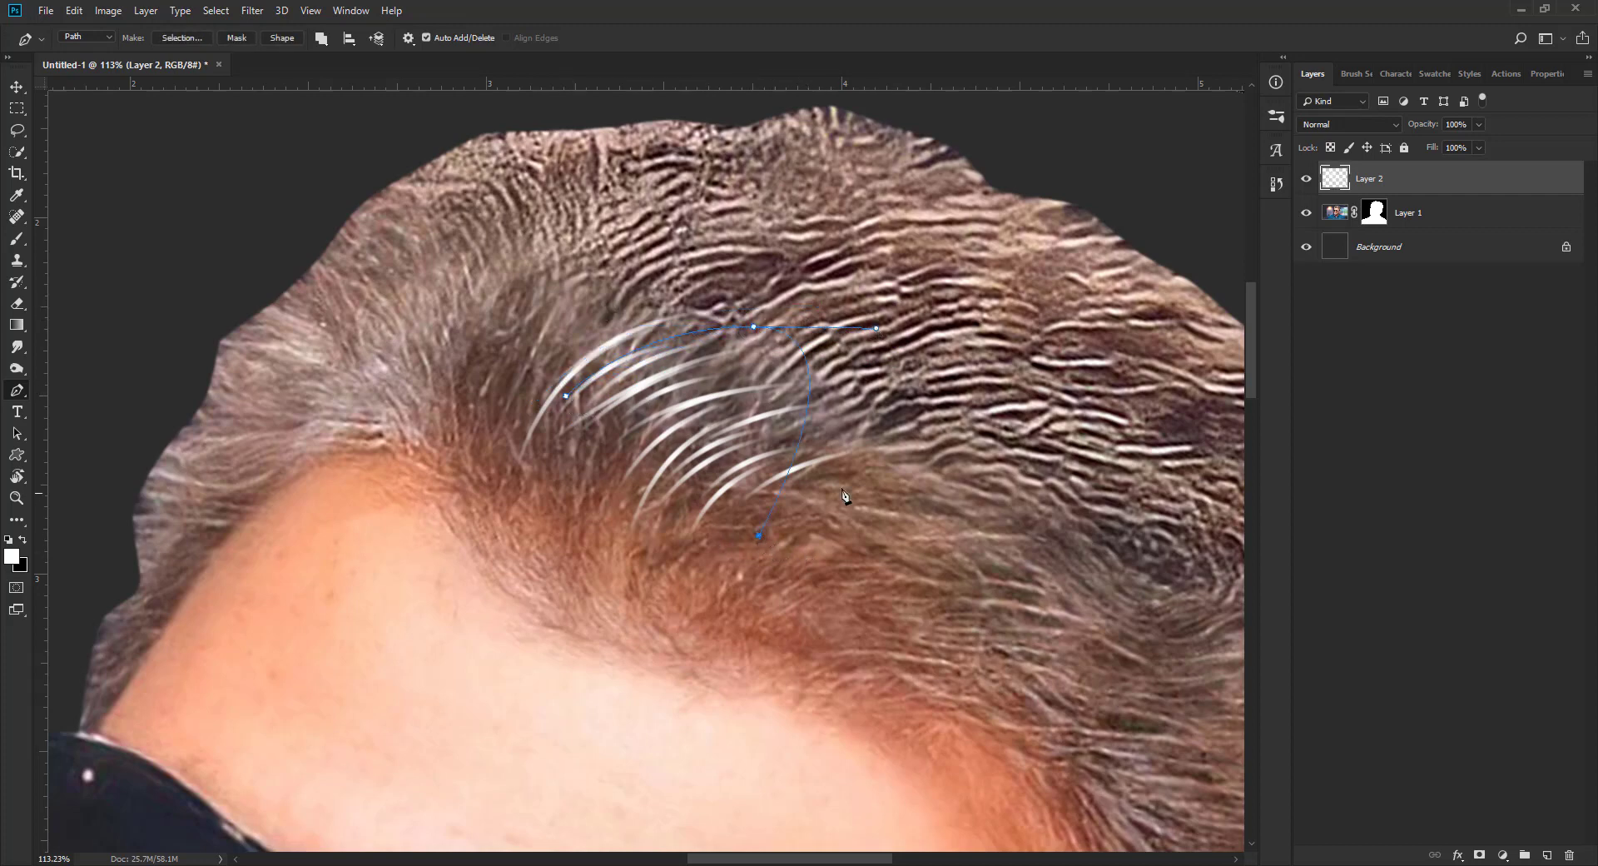
key(ctrl+z)
key(Return)
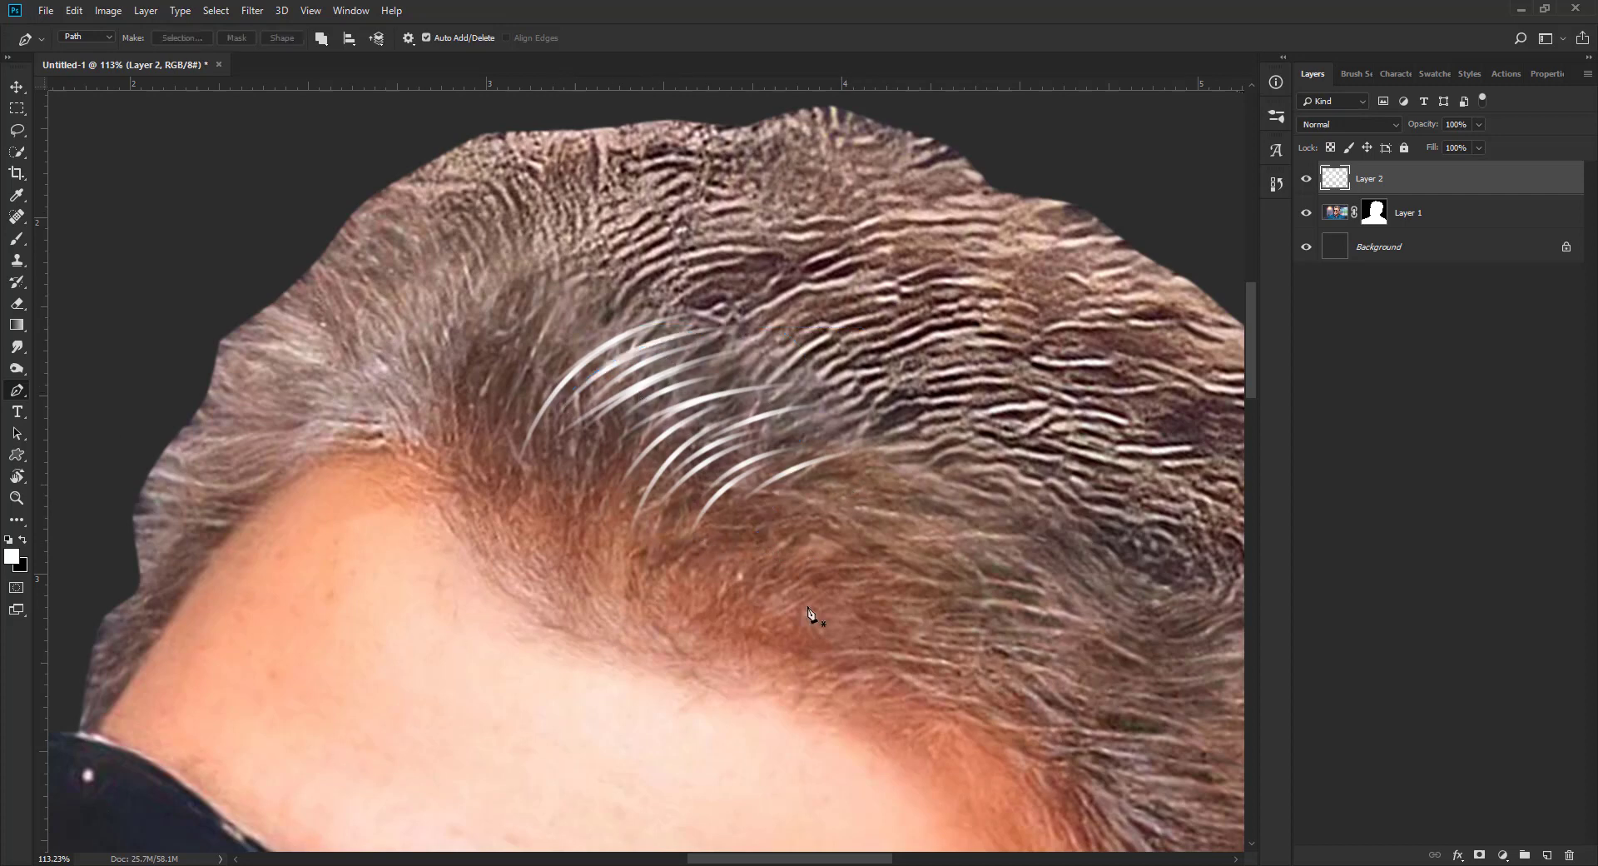
Step: Add long white strands at the lower end of the cluster, sweeping back from the hairline
click(743, 542)
drag(939, 449, 1072, 418)
key(Return)
click(779, 501)
key(Return)
Step: Add several closely spaced curved white strands at the upper front end of the cluster
click(497, 433)
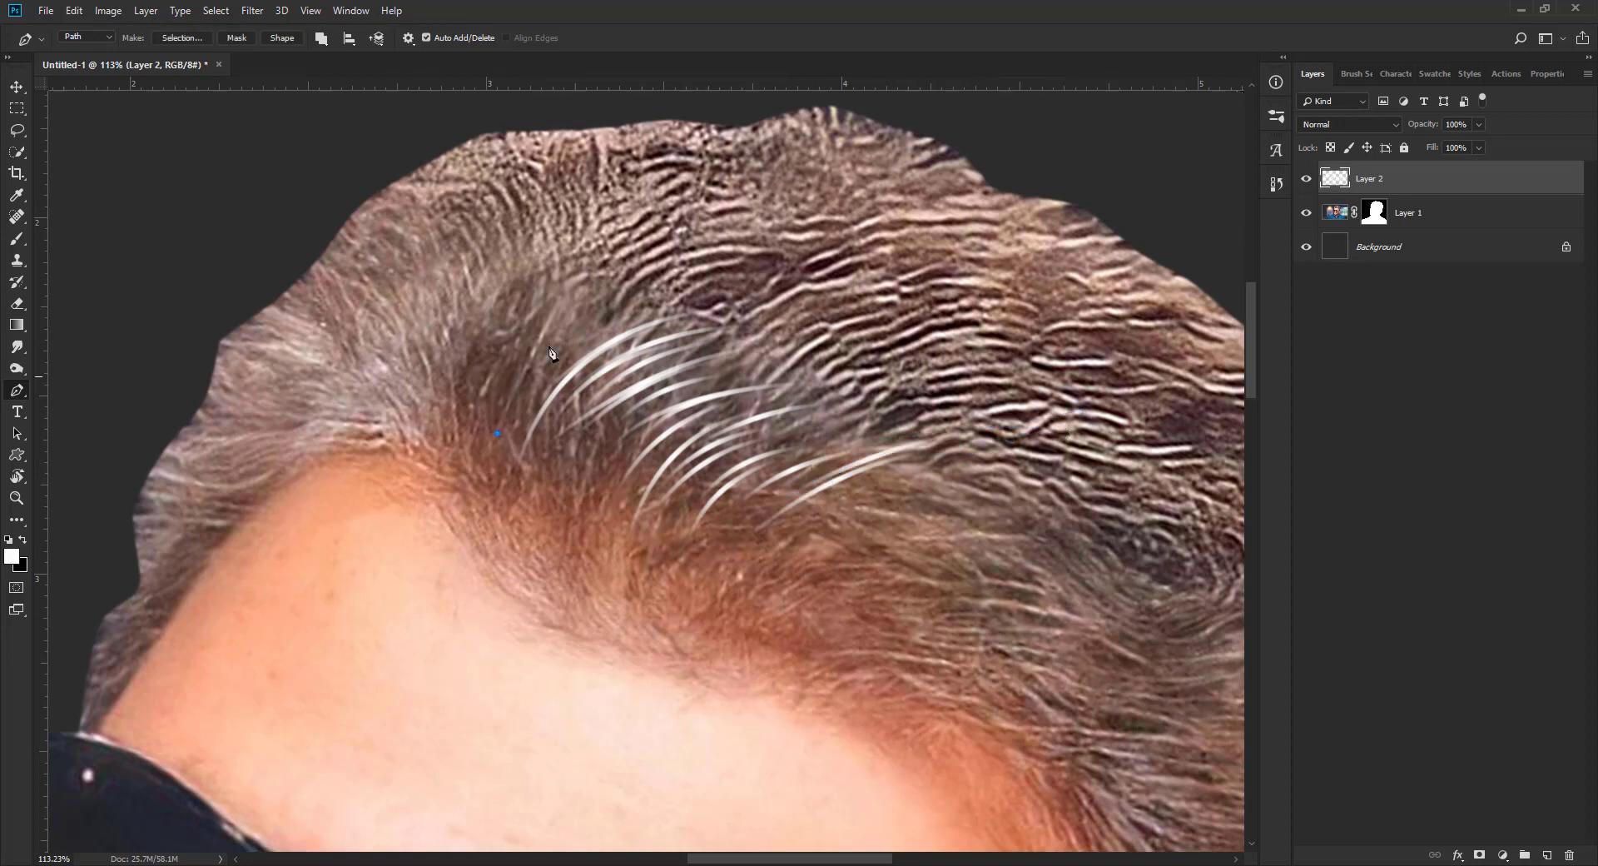
mouse_move(604, 293)
mouse_down()
mouse_move(664, 270)
mouse_move(709, 309)
mouse_move(673, 321)
mouse_move(710, 314)
mouse_up()
key(Return)
click(516, 409)
key(Return)
click(524, 380)
key(Return)
click(511, 423)
key(Return)
click(530, 388)
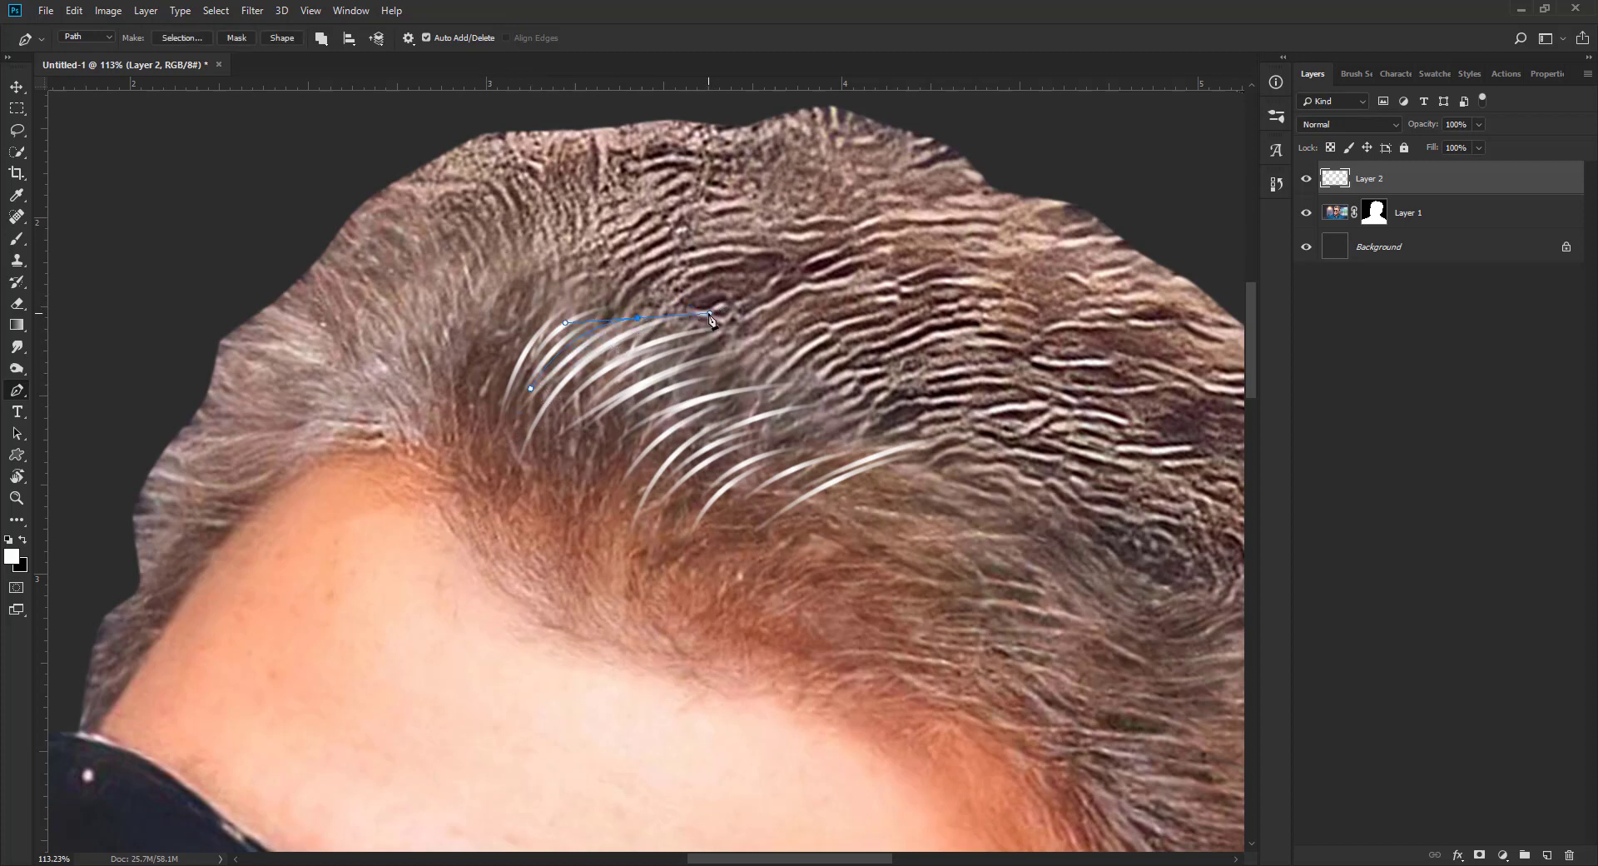
key(Return)
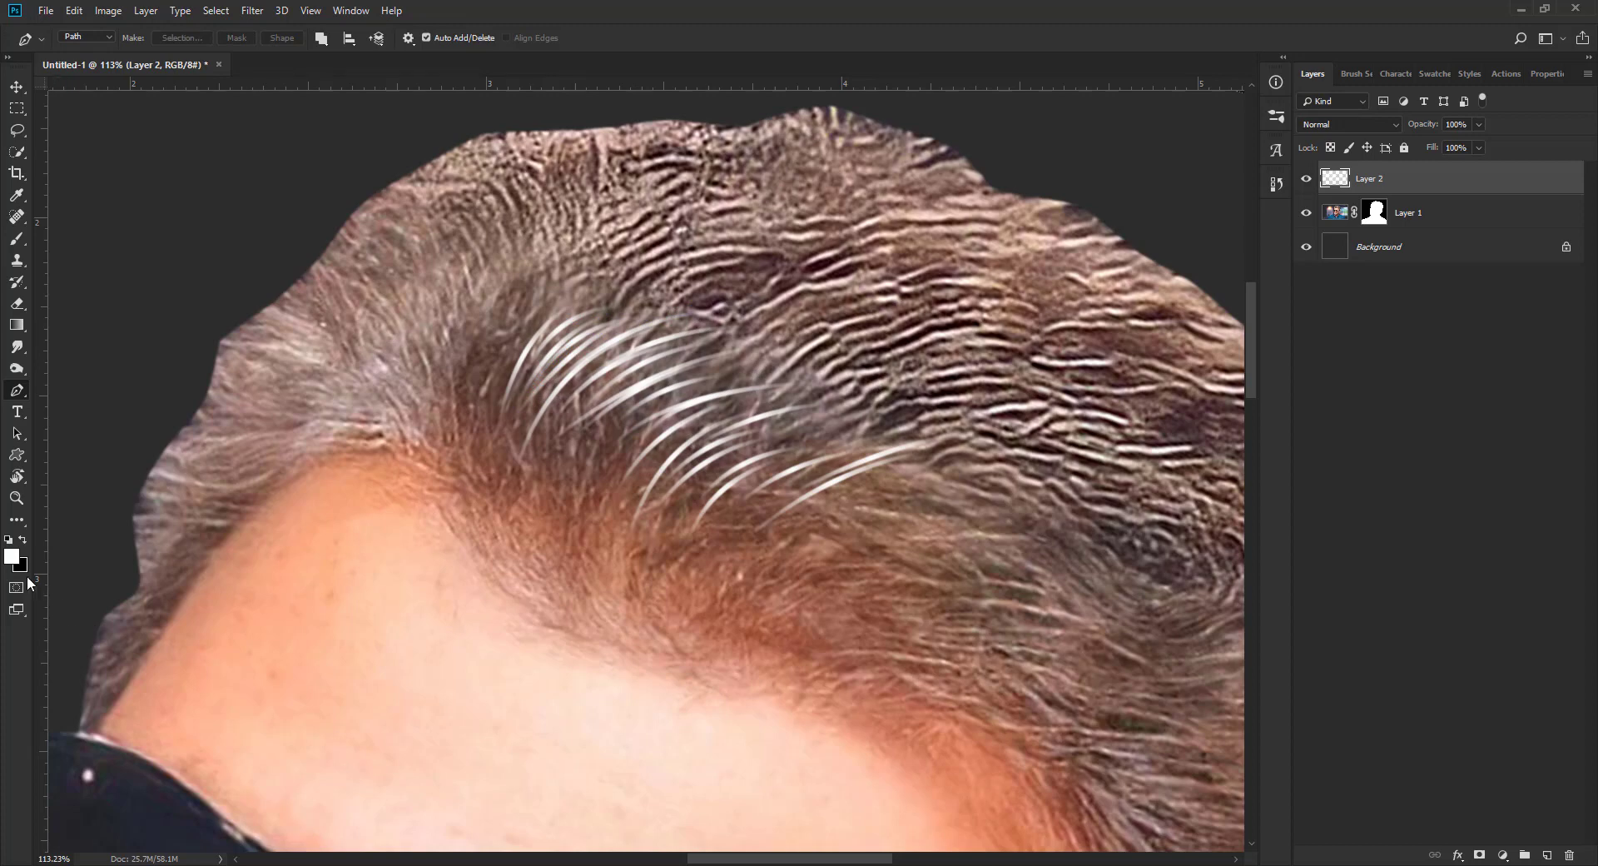
Step: Change the foreground colour to bright yellow
click(12, 562)
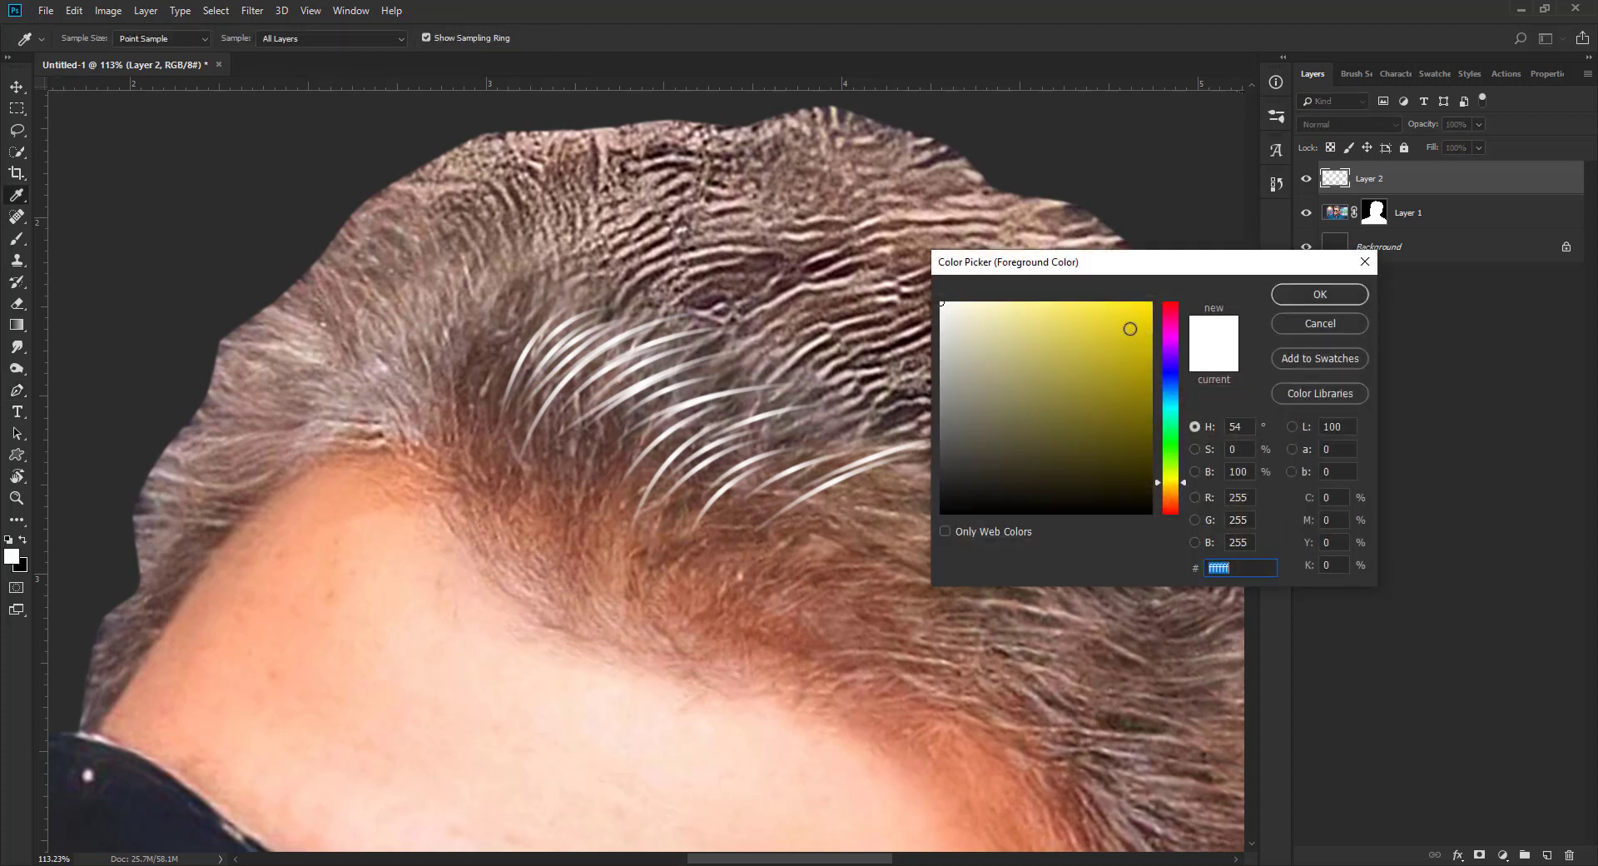
drag(1130, 329, 1160, 304)
click(1320, 294)
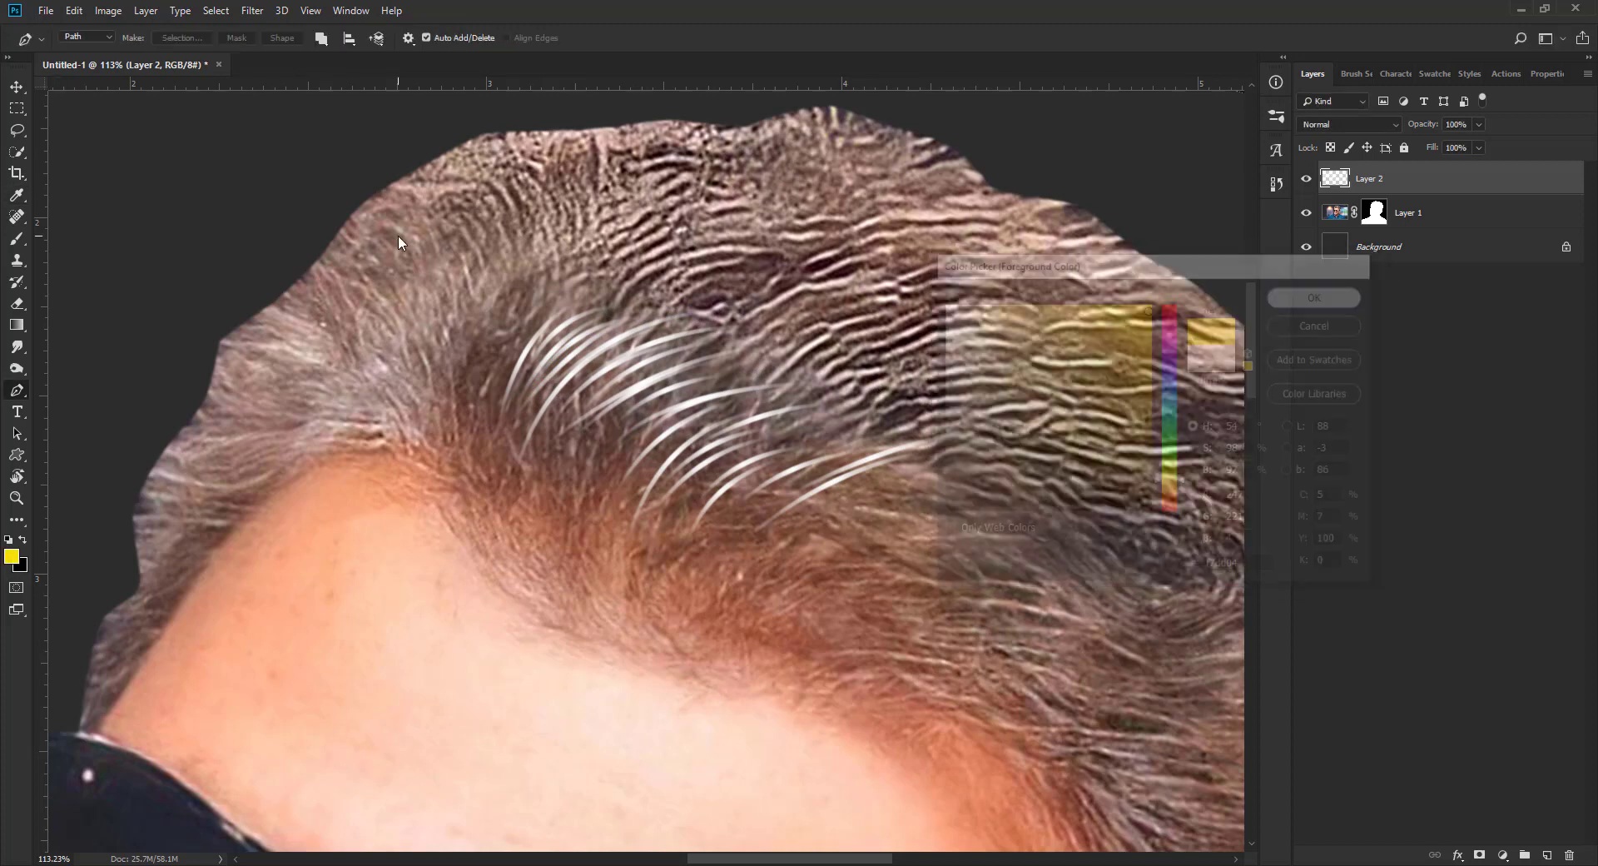
Step: Paint curved yellow strands between the white ones in the upper half of the cluster using the stroke path action
click(512, 389)
drag(610, 301, 769, 308)
key(F2)
click(556, 396)
key(F2)
click(545, 373)
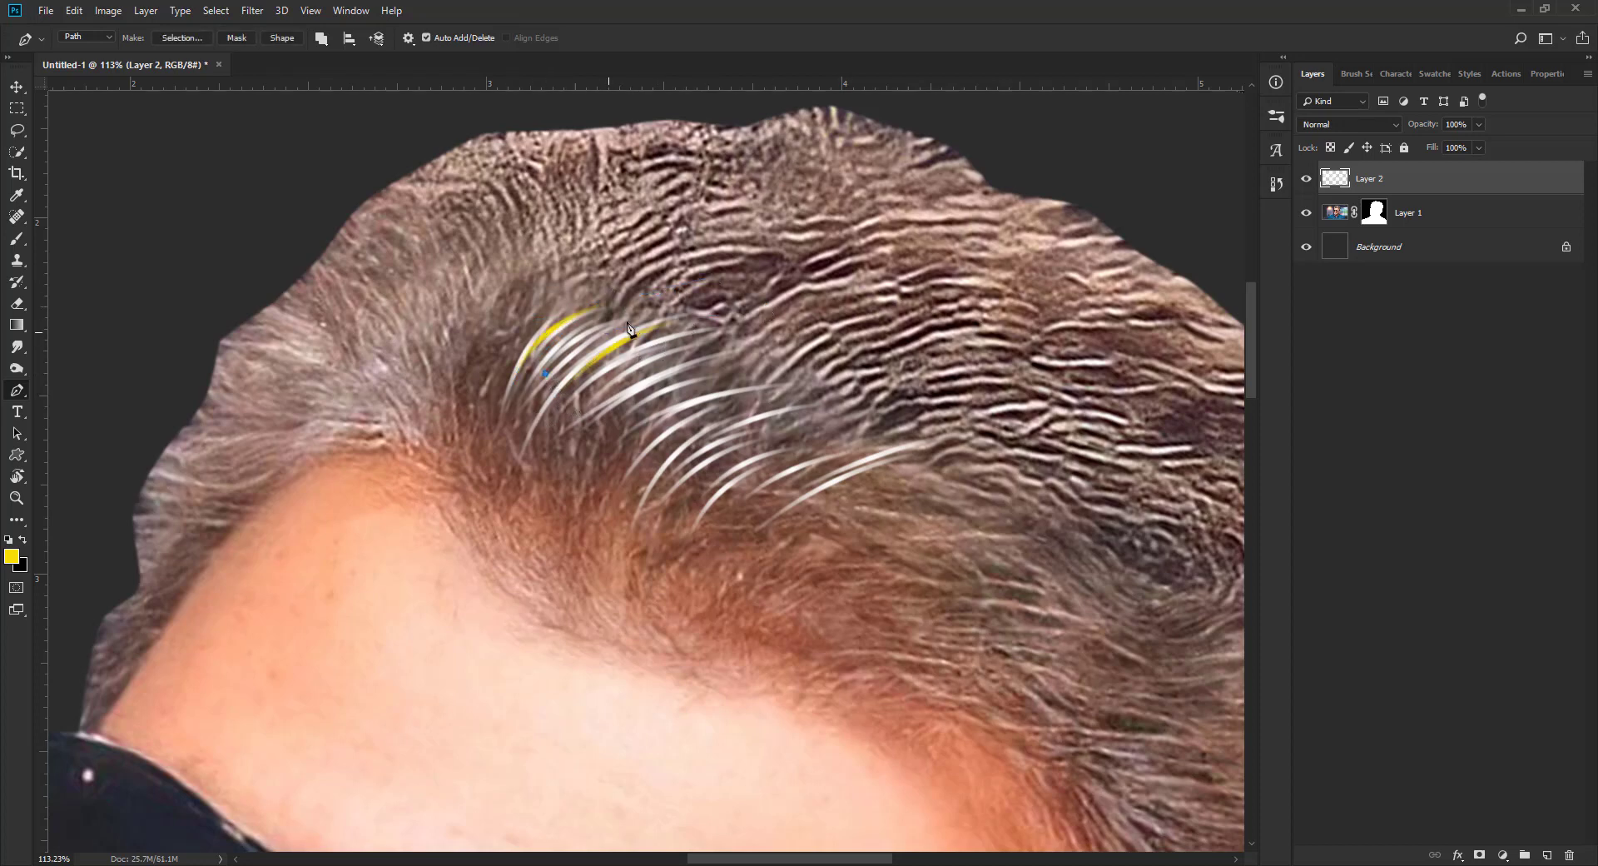
drag(649, 309, 731, 289)
key(F2)
click(608, 410)
key(F2)
drag(771, 363, 781, 345)
click(602, 391)
key(F2)
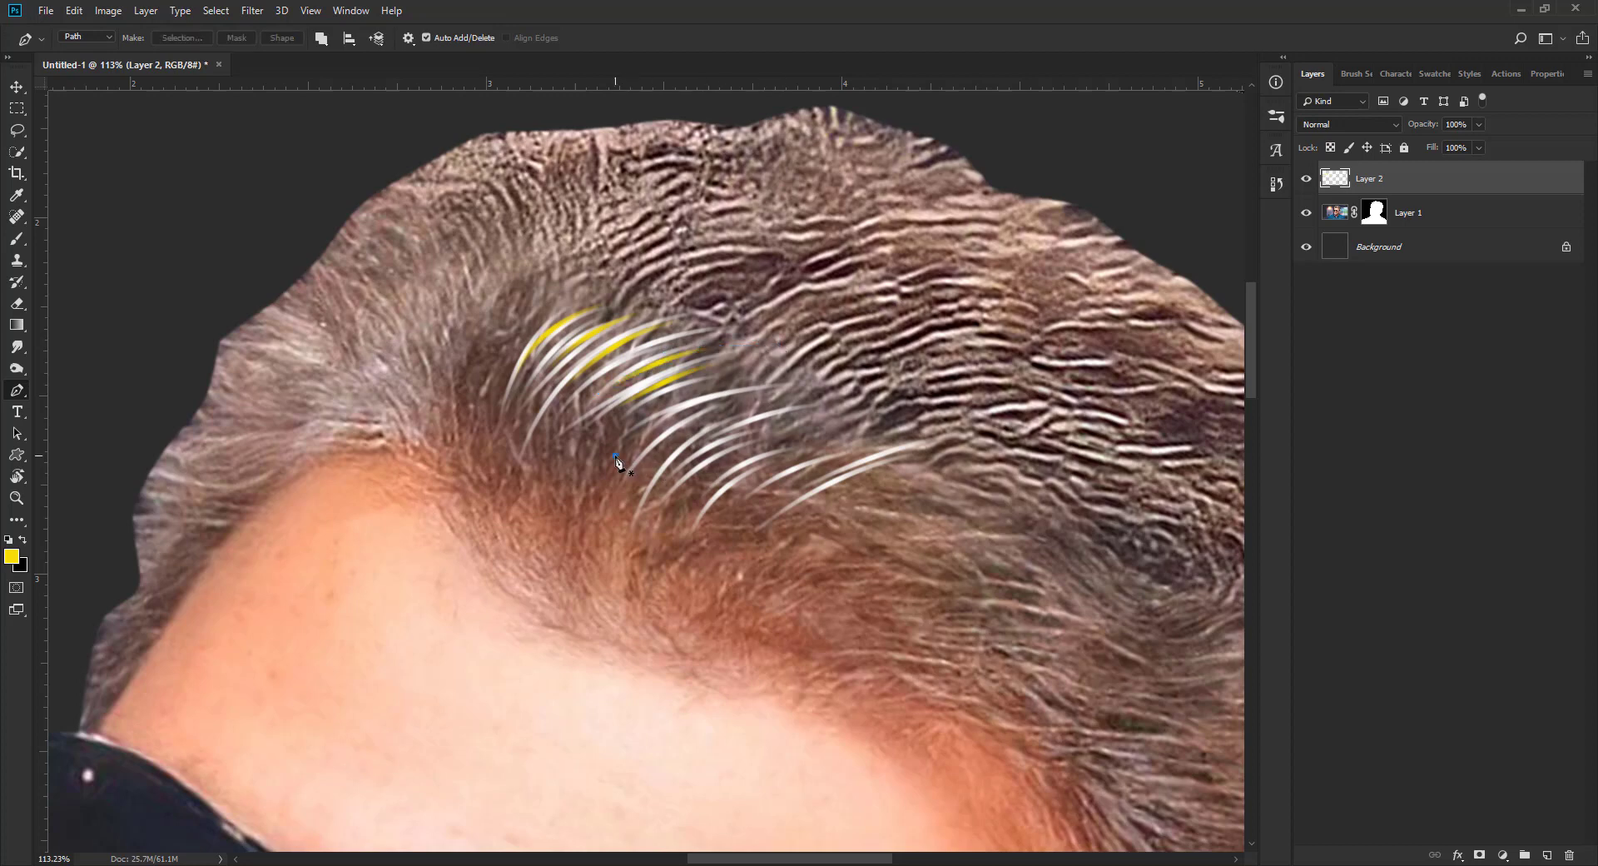
Step: Continue the yellow strands between the white ones through the lower half of the cluster to its far end
click(615, 455)
drag(835, 398, 836, 398)
key(F2)
click(637, 492)
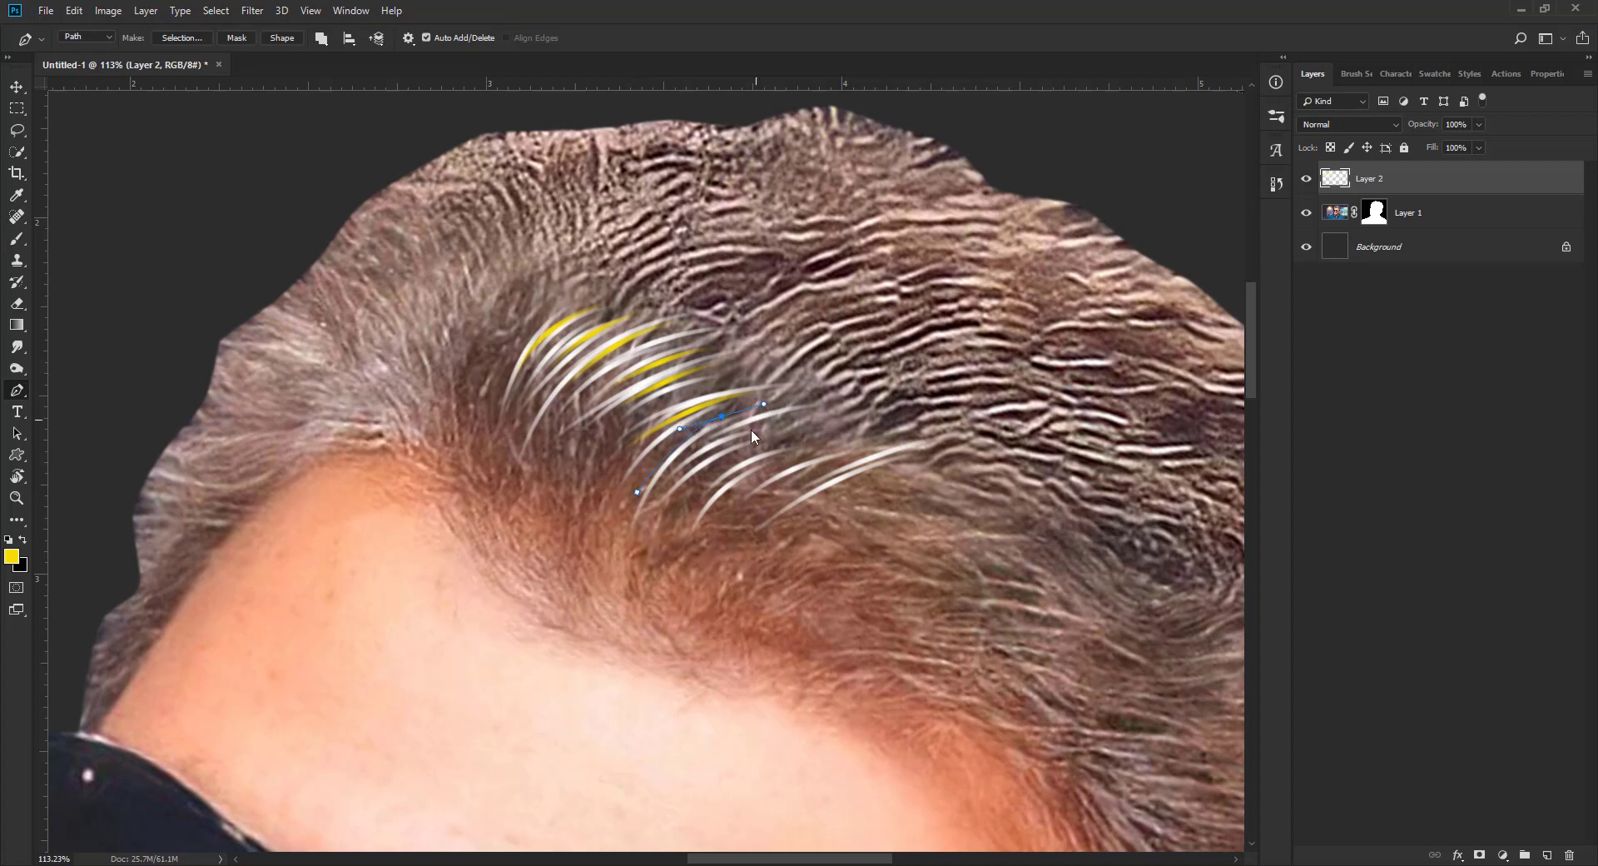
key(F2)
click(684, 509)
key(F2)
drag(841, 443, 963, 466)
click(723, 508)
key(F2)
click(756, 516)
key(F2)
click(799, 502)
key(F2)
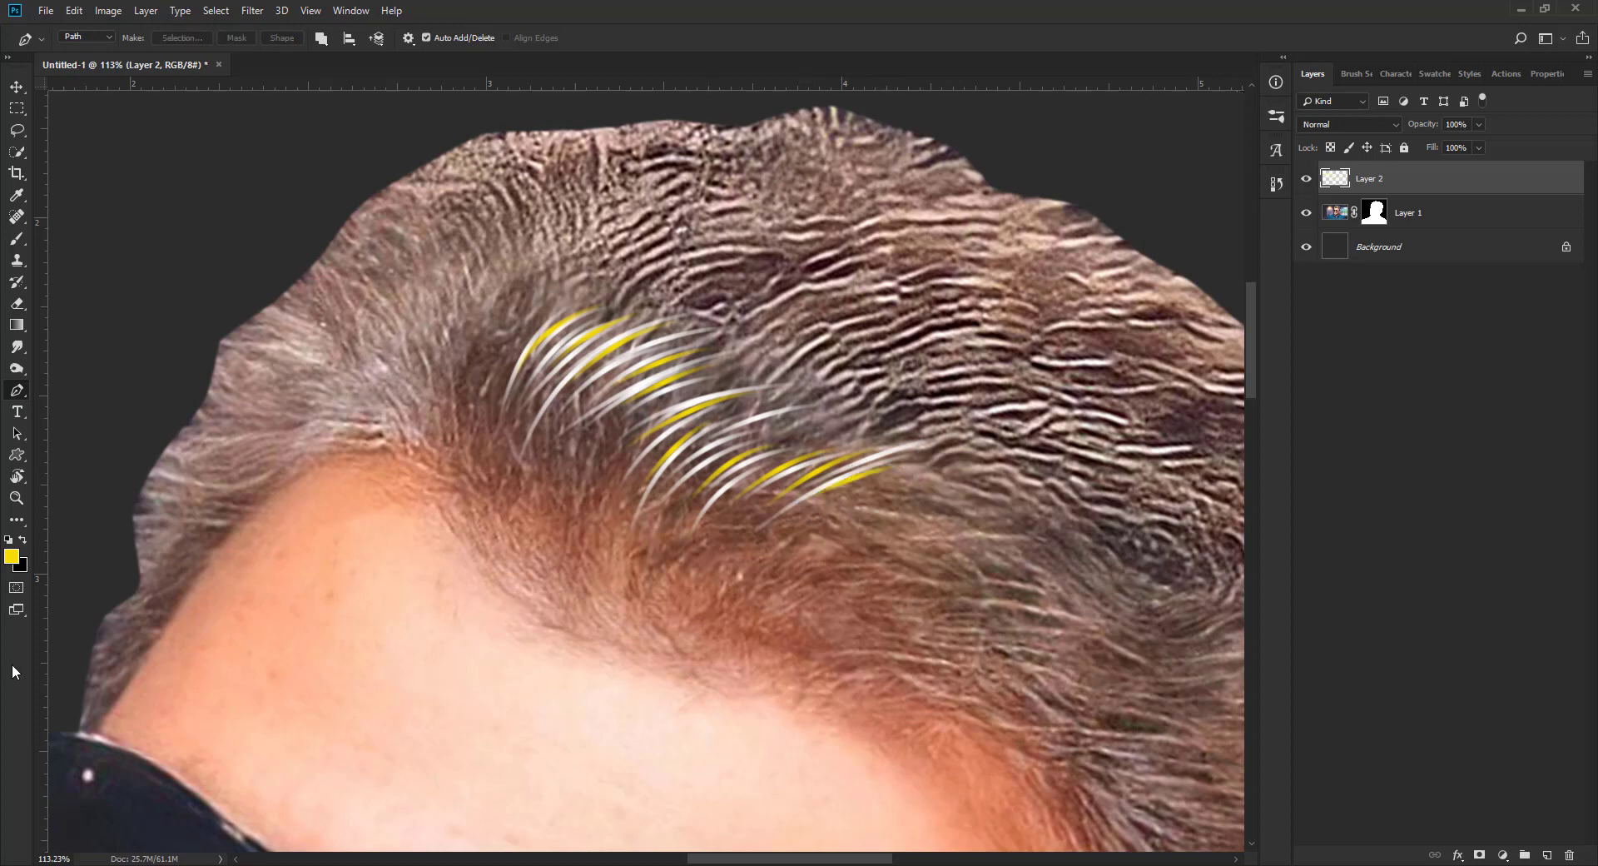
Step: Change the foreground colour to a medium blue
click(11, 556)
drag(1172, 392, 1169, 386)
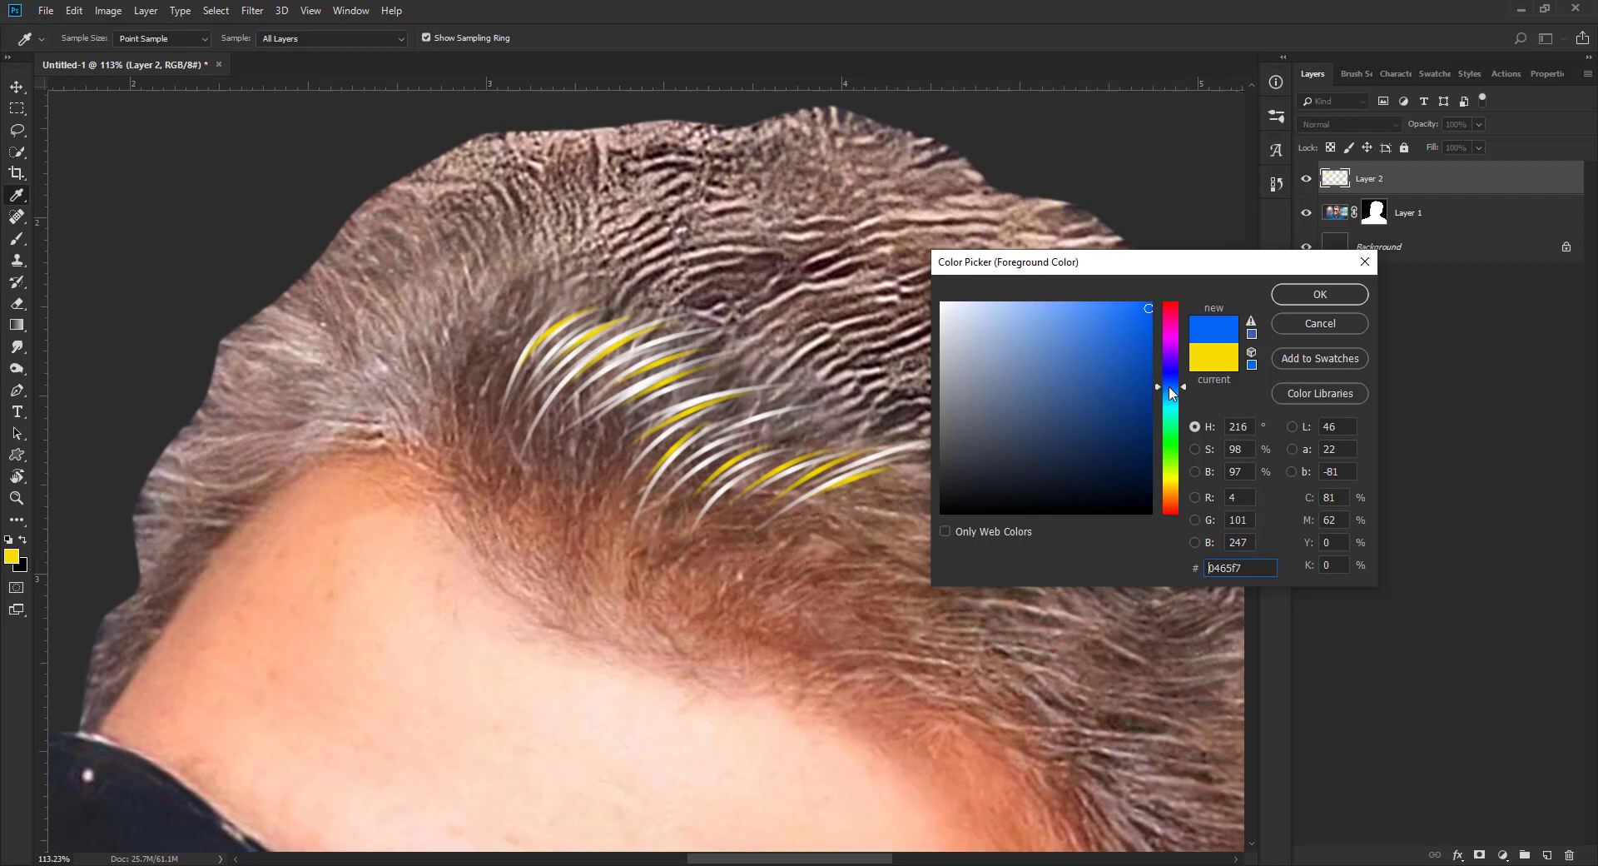
click(1121, 342)
click(1319, 295)
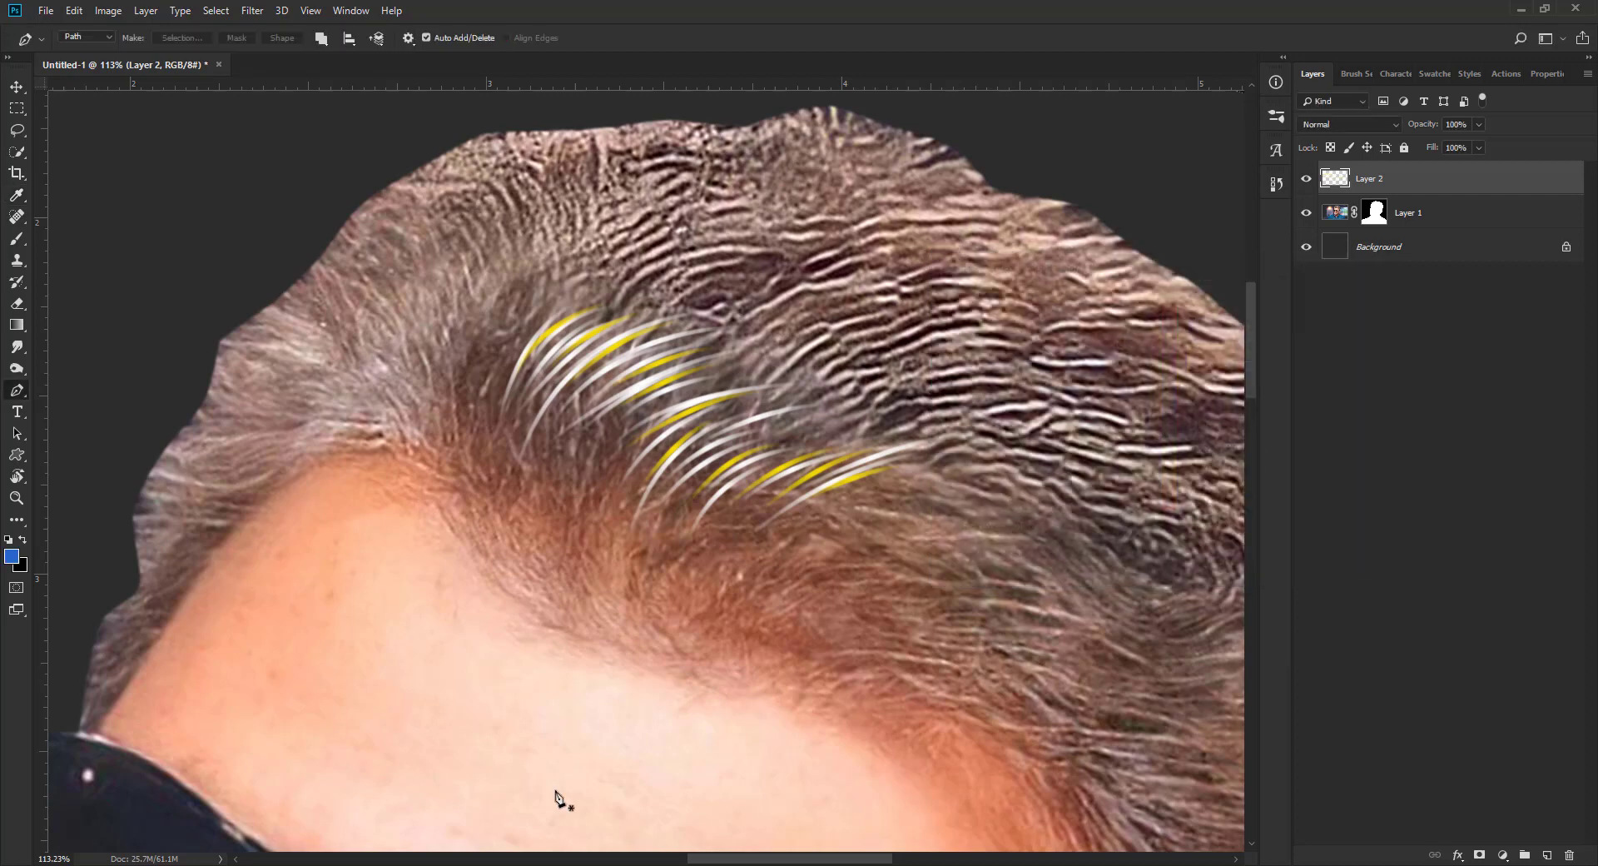
Step: Paint curved blue strands between the white and yellow ones in the upper half of the cluster using the stroke path action
click(517, 378)
drag(641, 299, 731, 322)
key(F2)
click(527, 392)
key(F2)
click(556, 403)
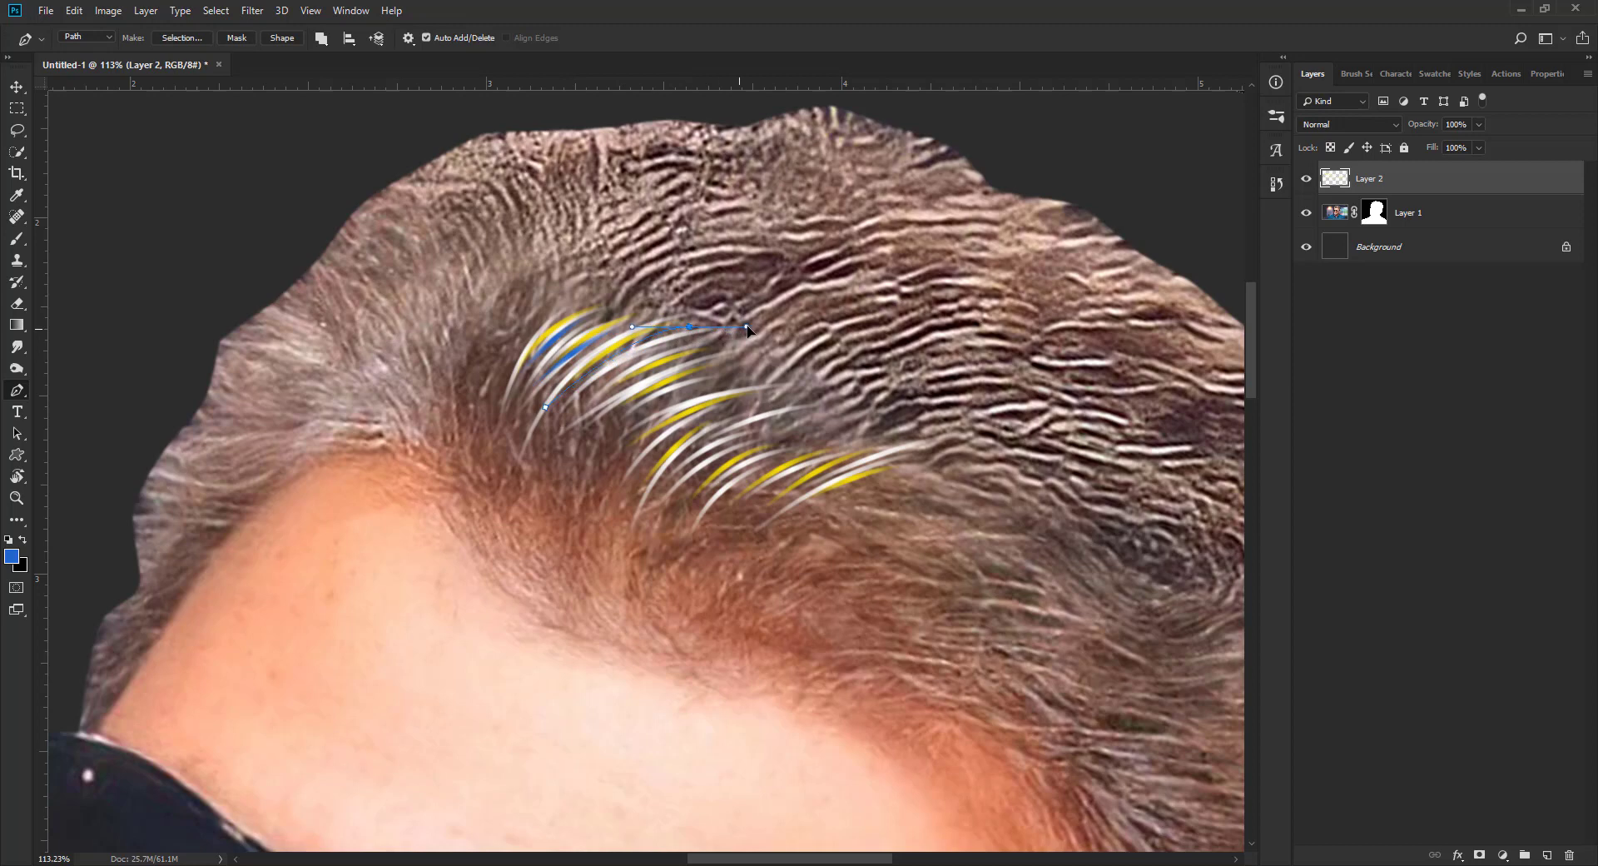
key(F2)
click(587, 437)
drag(720, 375, 770, 367)
key(F2)
click(602, 395)
key(F2)
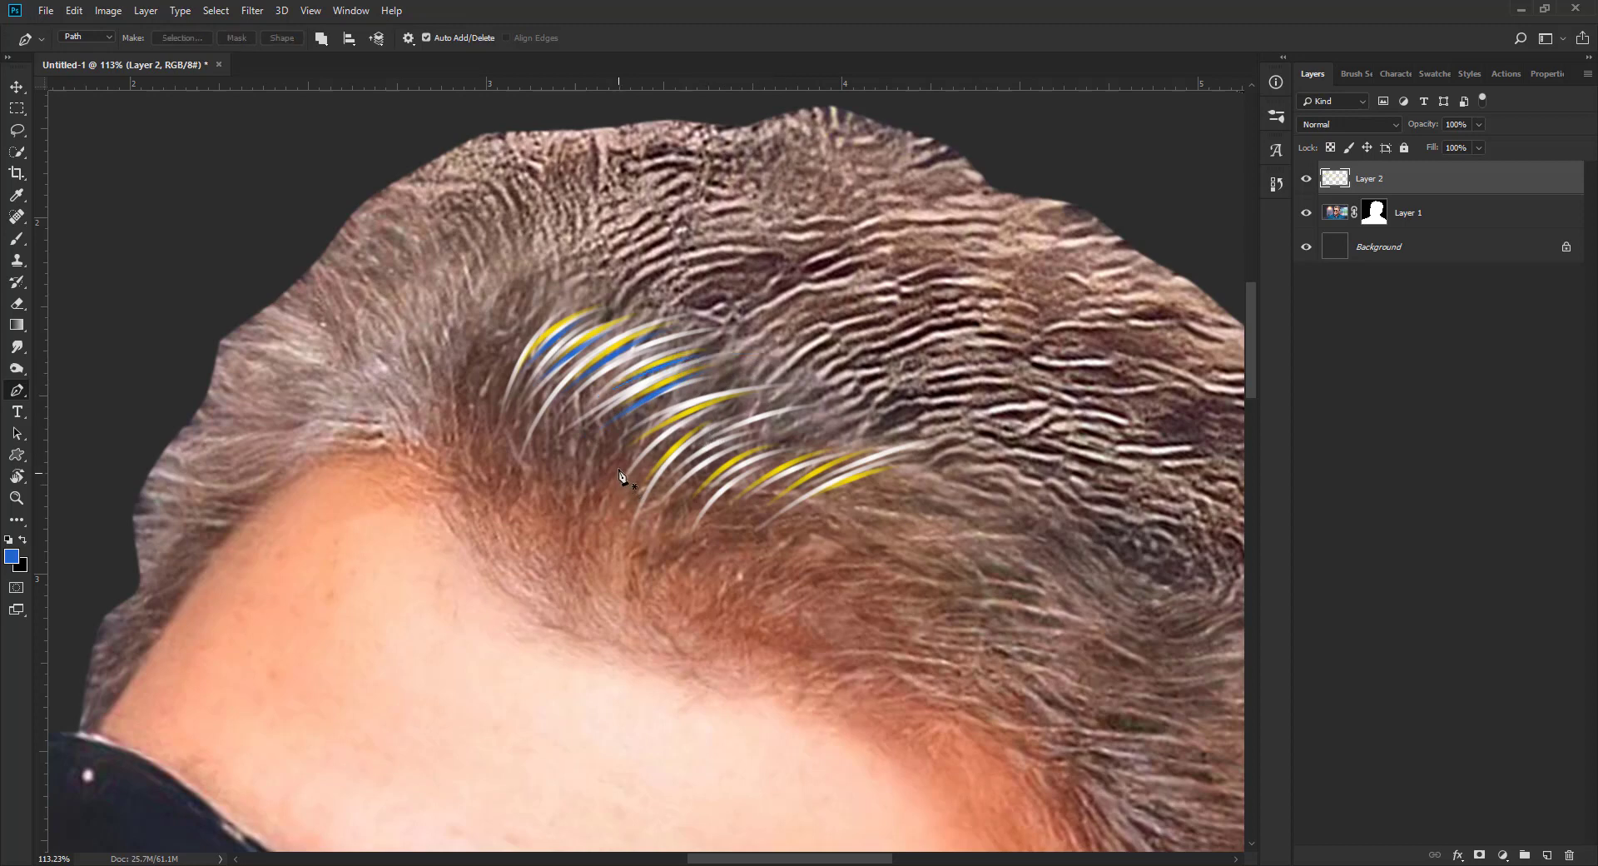
Step: Continue the blue strands between the white and yellow ones through the lower half of the cluster to its far end
click(618, 469)
mouse_move(802, 397)
mouse_down()
mouse_move(820, 399)
mouse_move(806, 398)
mouse_up()
key(F2)
click(640, 499)
key(F2)
click(677, 513)
drag(764, 458, 1049, 456)
key(F2)
click(721, 521)
key(F2)
click(755, 524)
key(F2)
click(787, 522)
key(F2)
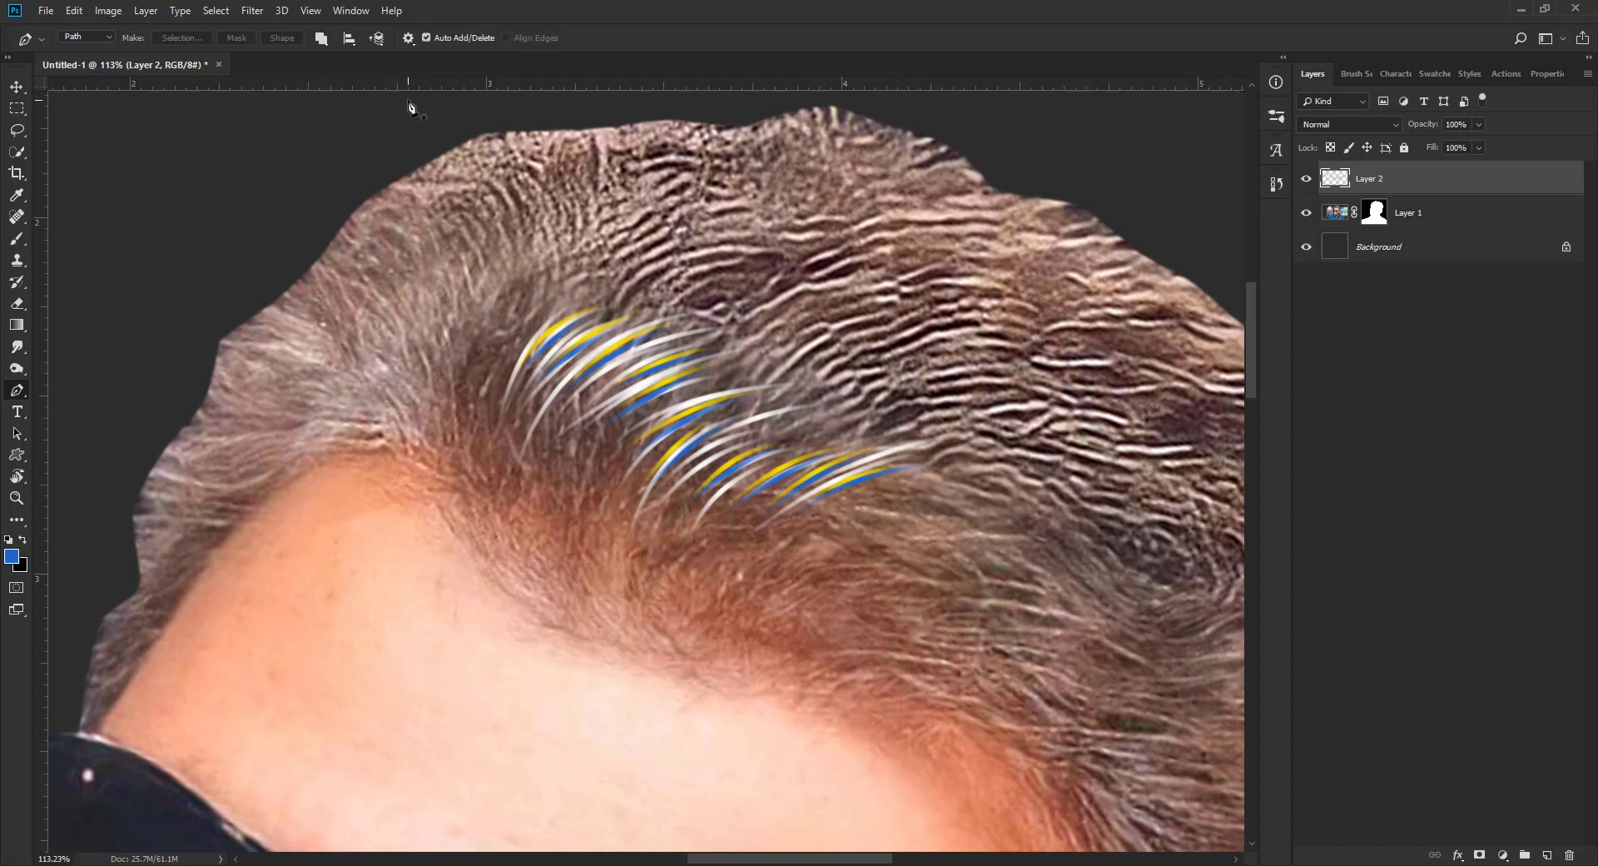
Step: Darken the portrait's hair on Layer 1 beneath and around the coloured strands using the Burn tool
click(17, 87)
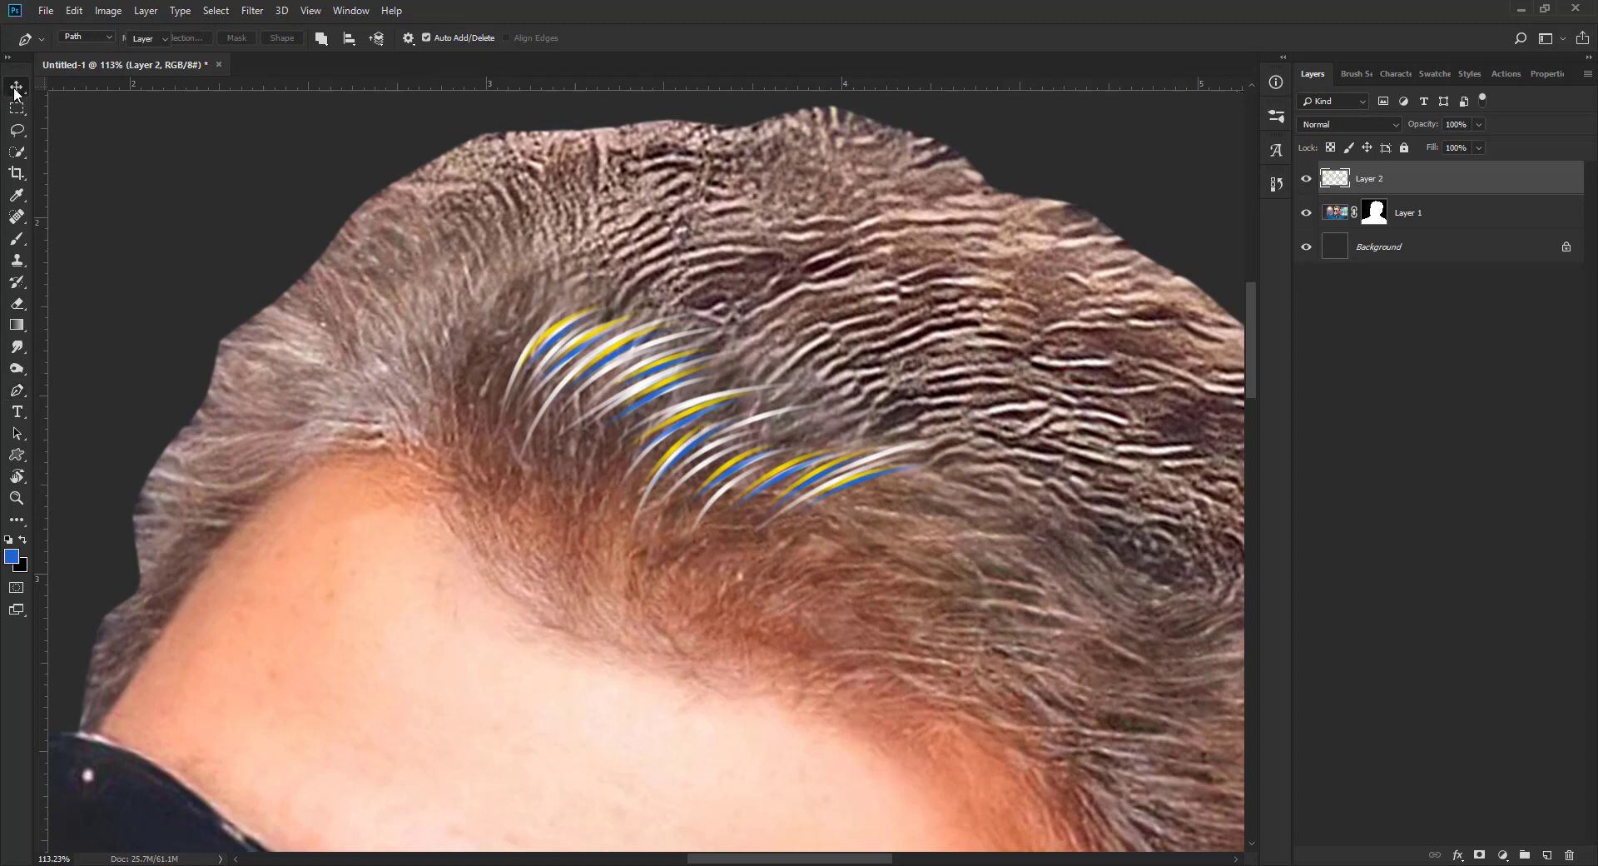
click(1335, 216)
click(17, 368)
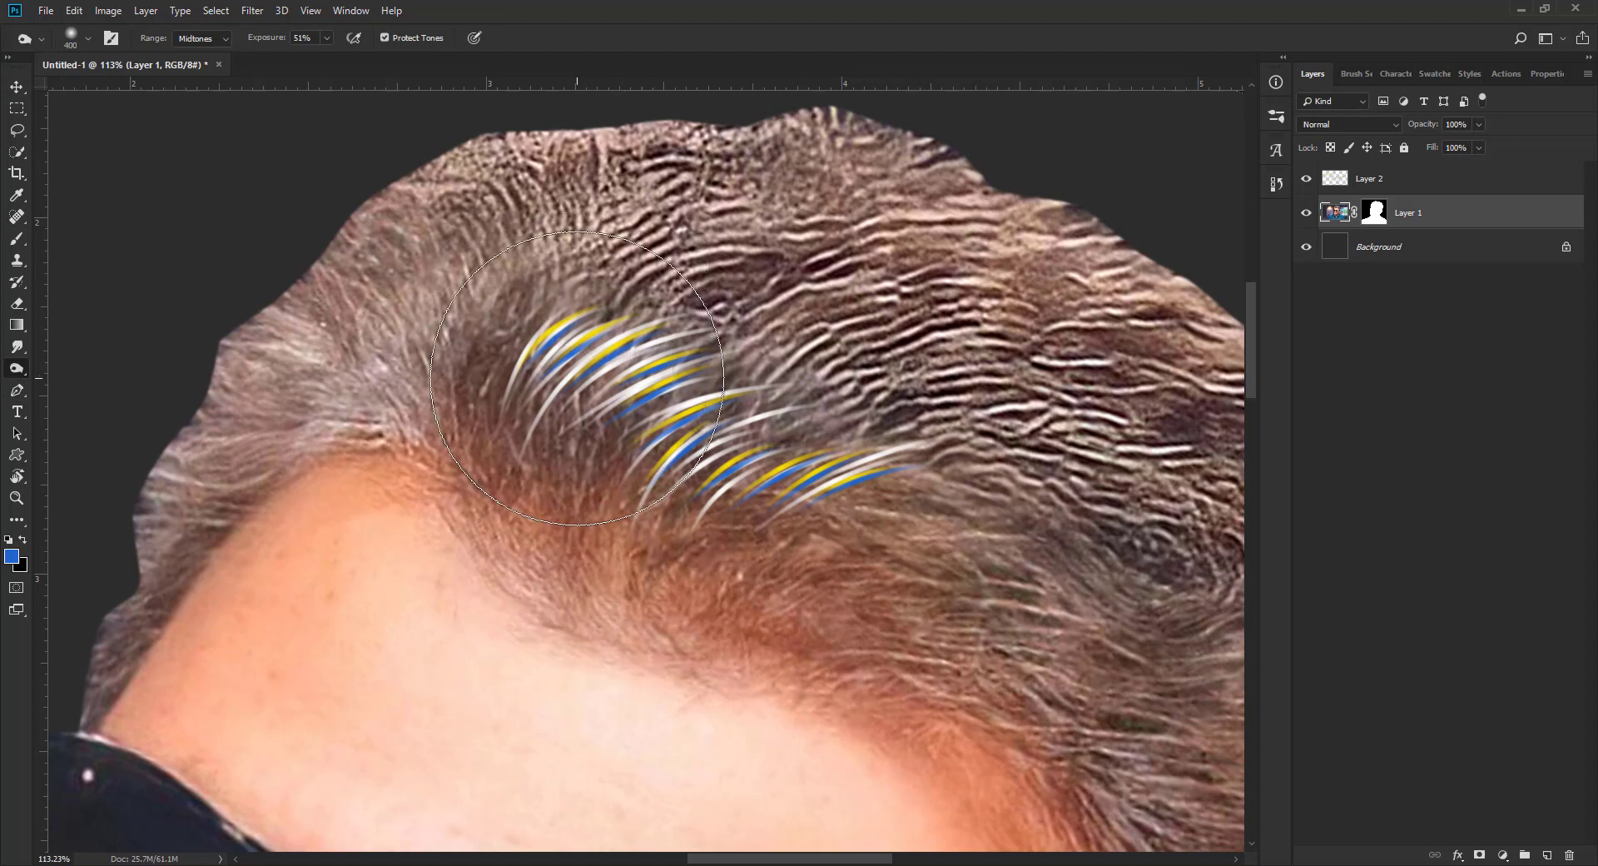
key(bracketright)
key(bracketright)
mouse_move(625, 389)
mouse_down()
mouse_move(766, 416)
mouse_move(812, 478)
mouse_move(660, 410)
mouse_move(678, 416)
mouse_move(613, 426)
mouse_move(767, 535)
mouse_move(750, 464)
mouse_move(767, 500)
mouse_move(660, 379)
mouse_move(749, 467)
mouse_move(791, 462)
mouse_move(766, 429)
mouse_move(642, 412)
mouse_move(741, 437)
mouse_up()
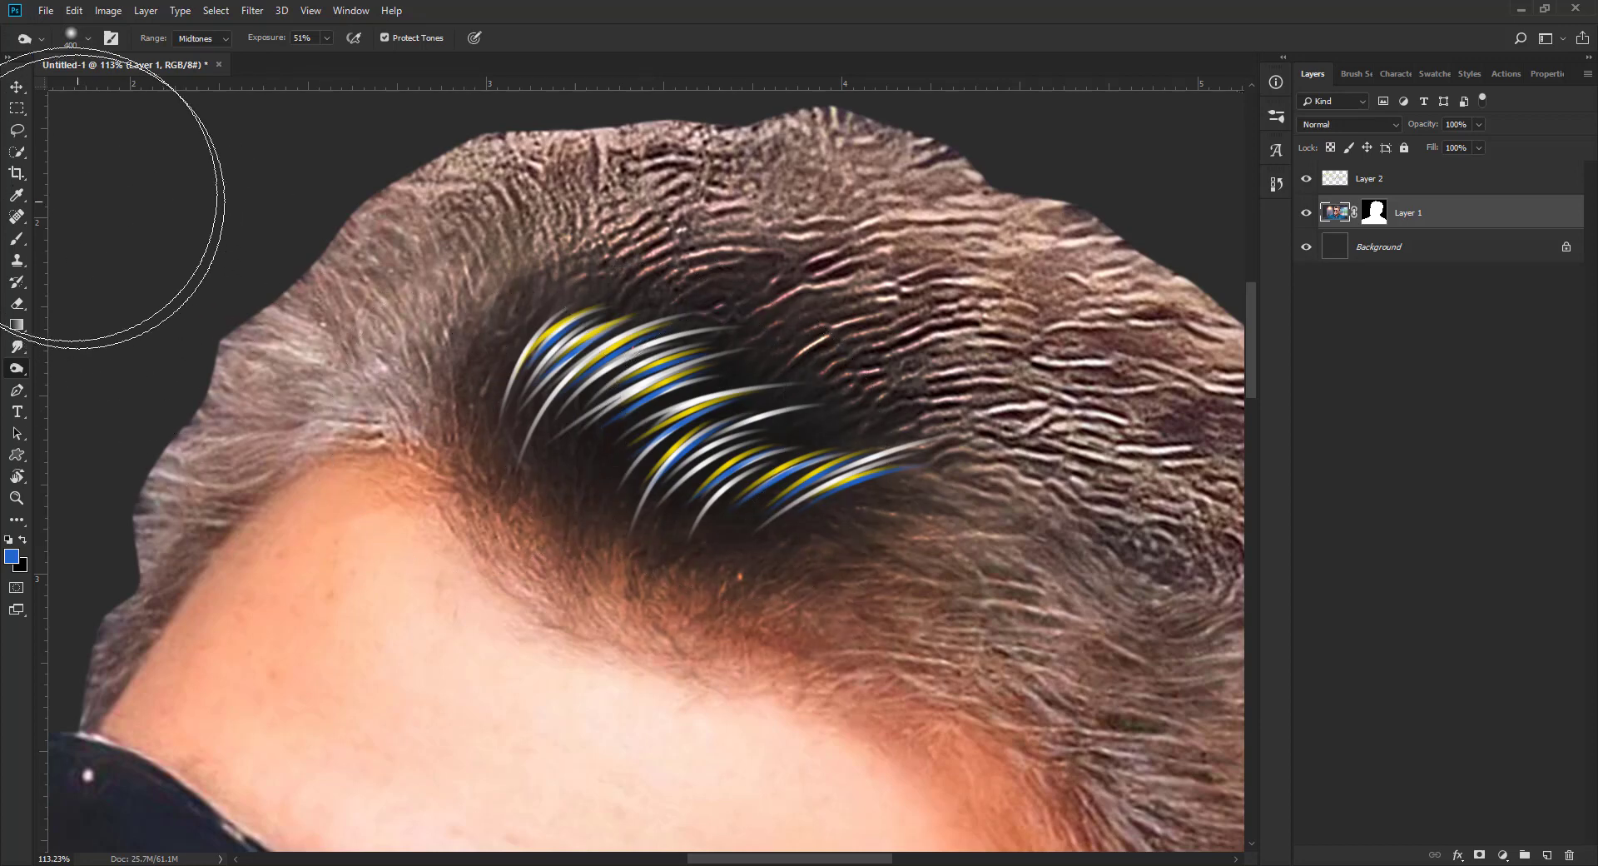
Step: Lower the opacity of the strands layer, Layer 2, to 74%
click(16, 88)
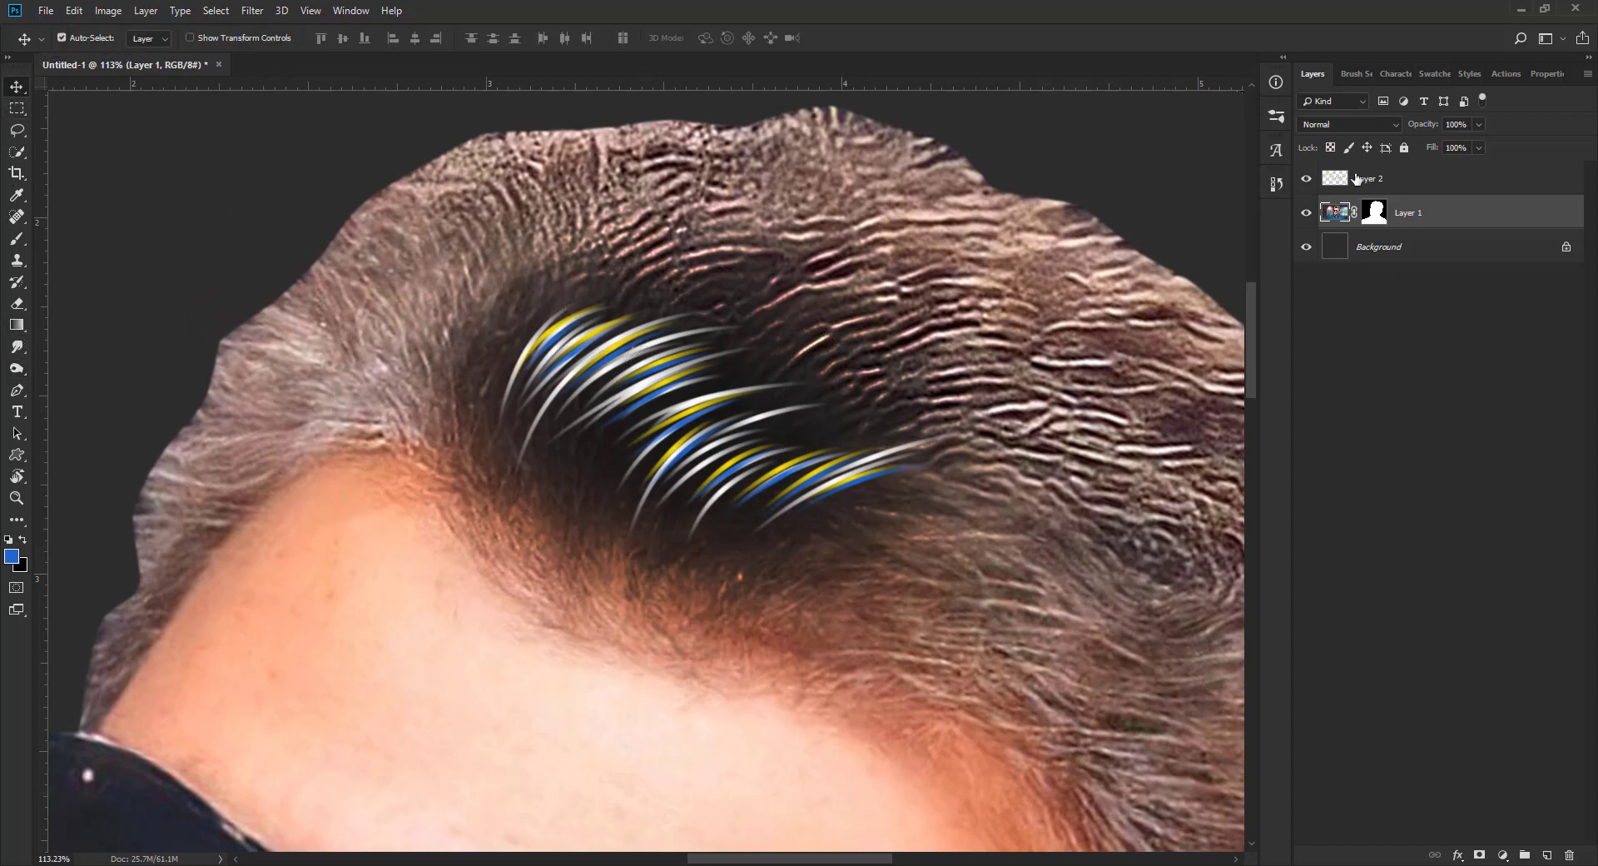
click(1357, 178)
drag(1428, 127, 1416, 128)
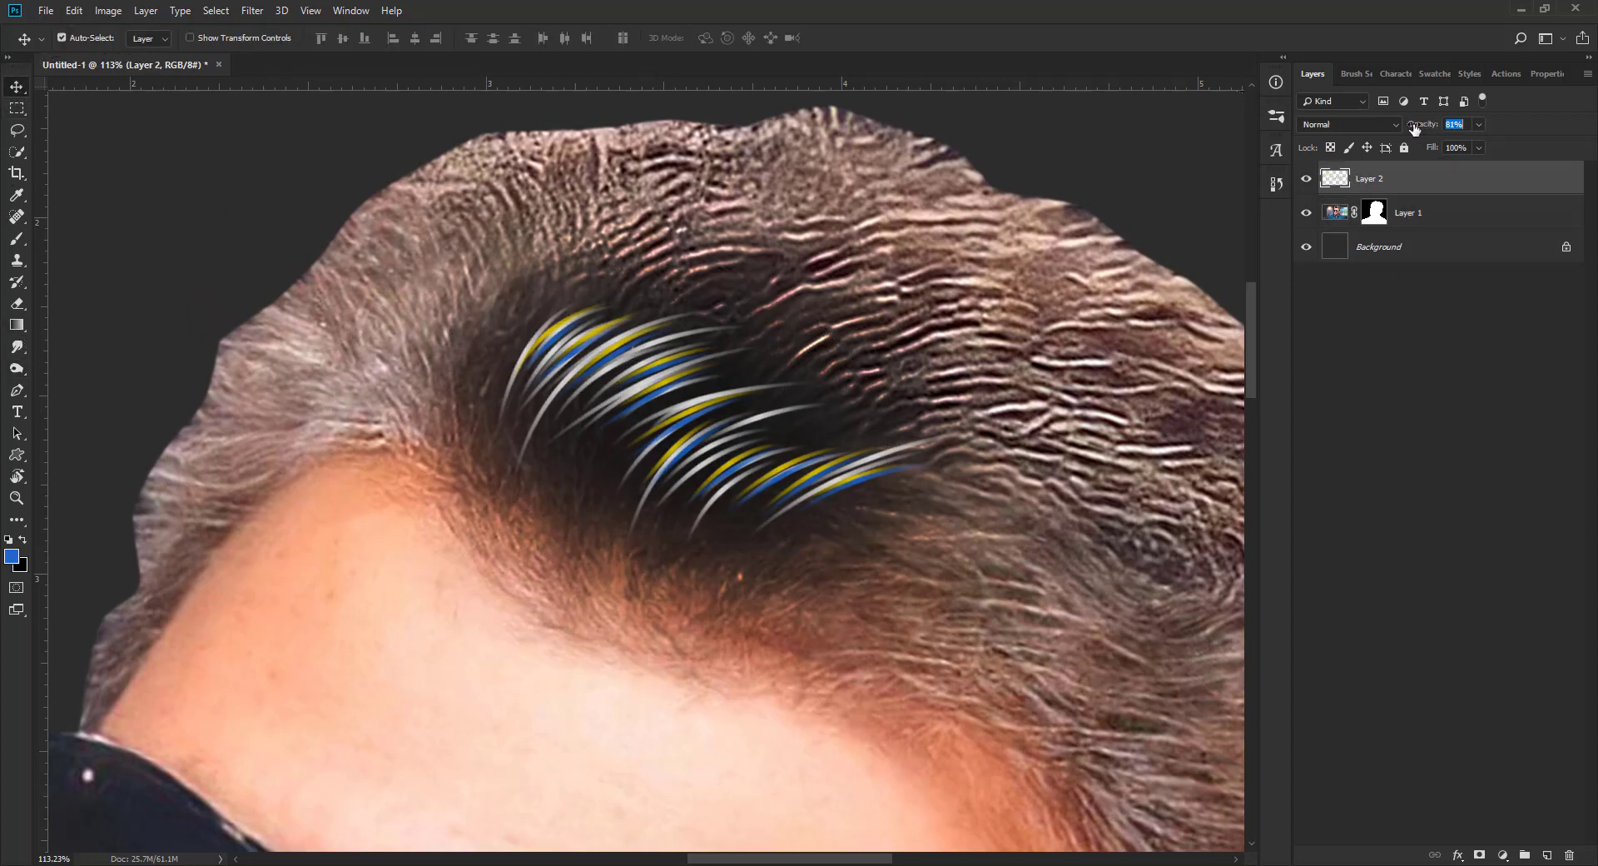
Step: Reduce the Eraser brush size to 200 and return to the Move tool
key(e)
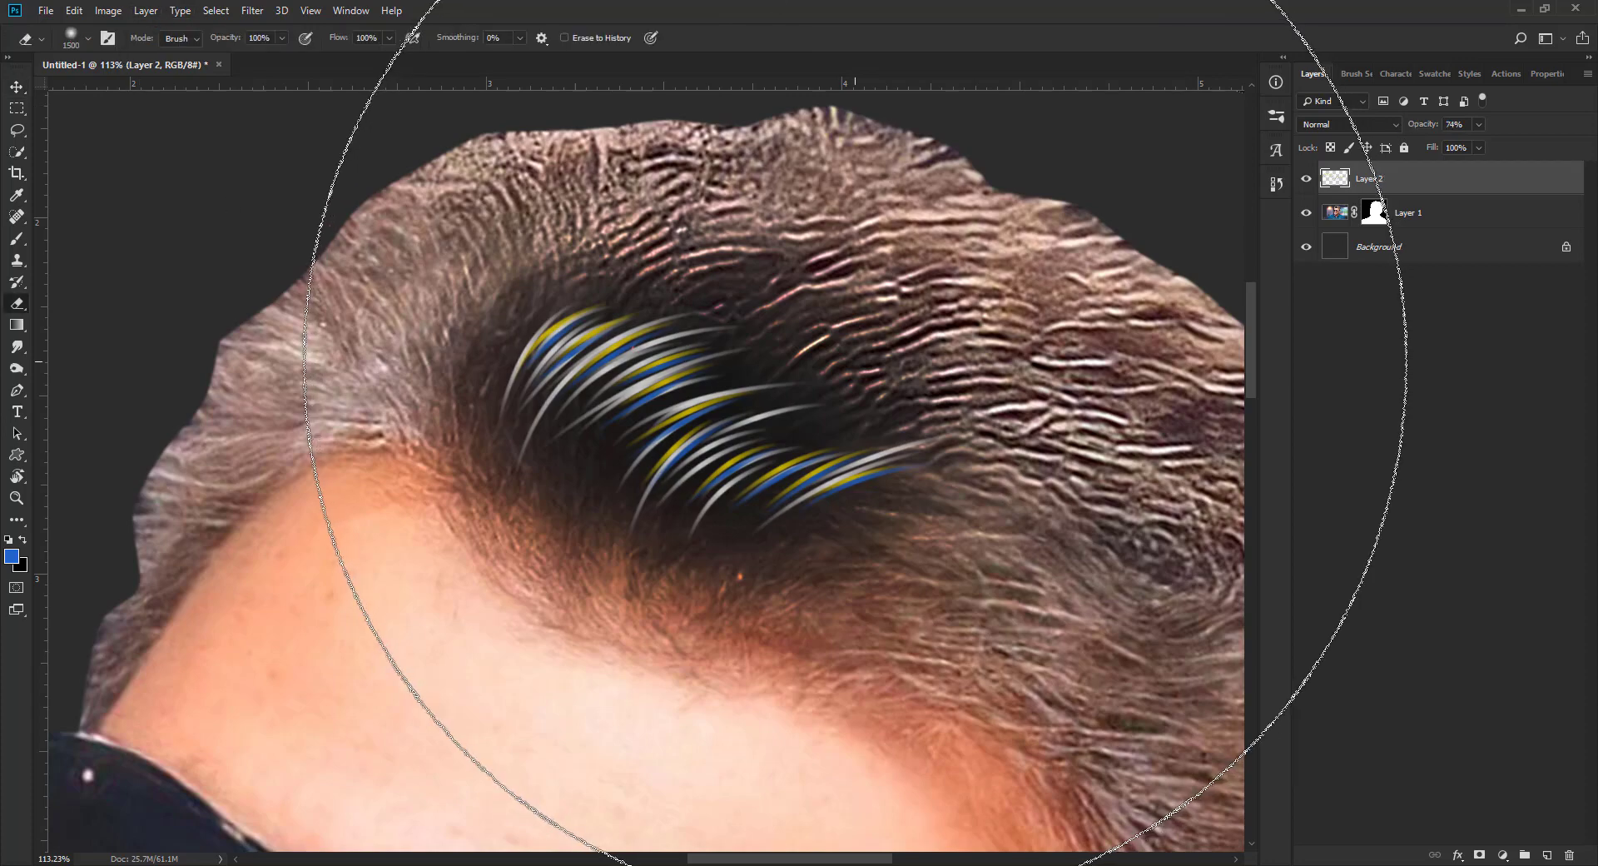
key(bracketleft)
key(bracketleft)
key(bracketleft)
key(bracketleft)
key(bracketleft)
key(bracketleft)
key(bracketleft)
key(bracketleft)
key(bracketleft)
key(bracketleft)
key(bracketleft)
key(bracketleft)
key(bracketleft)
key(bracketleft)
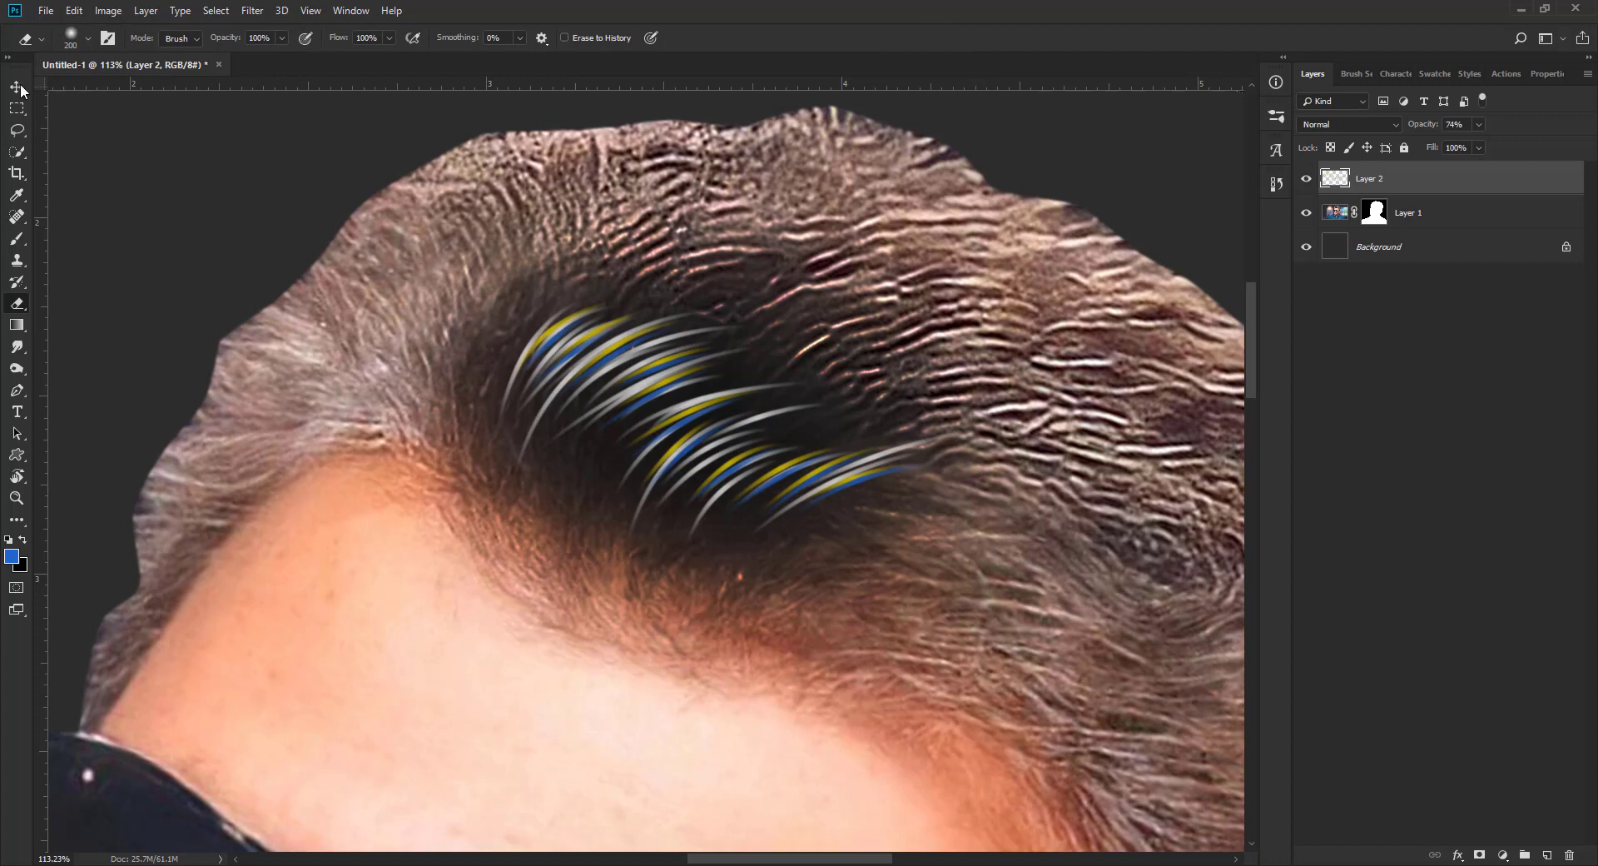
click(17, 87)
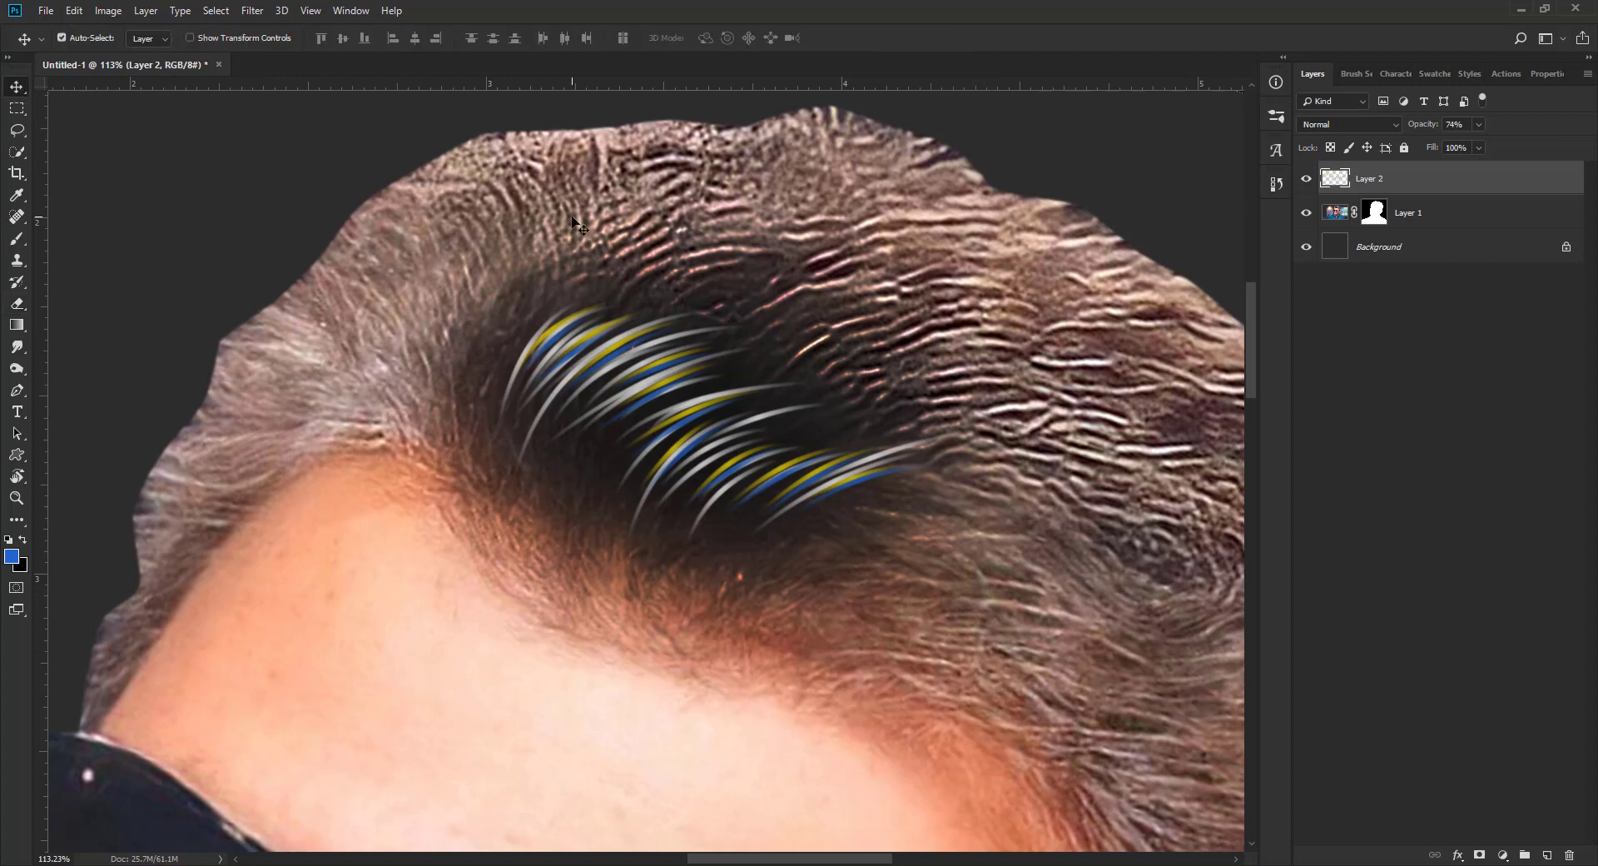